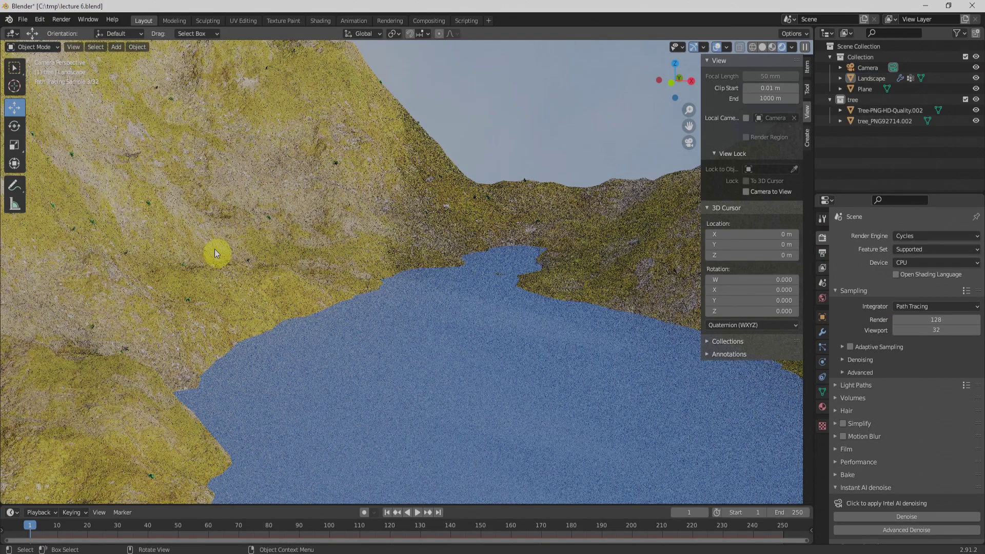
pyautogui.scroll(-5, 408, 308)
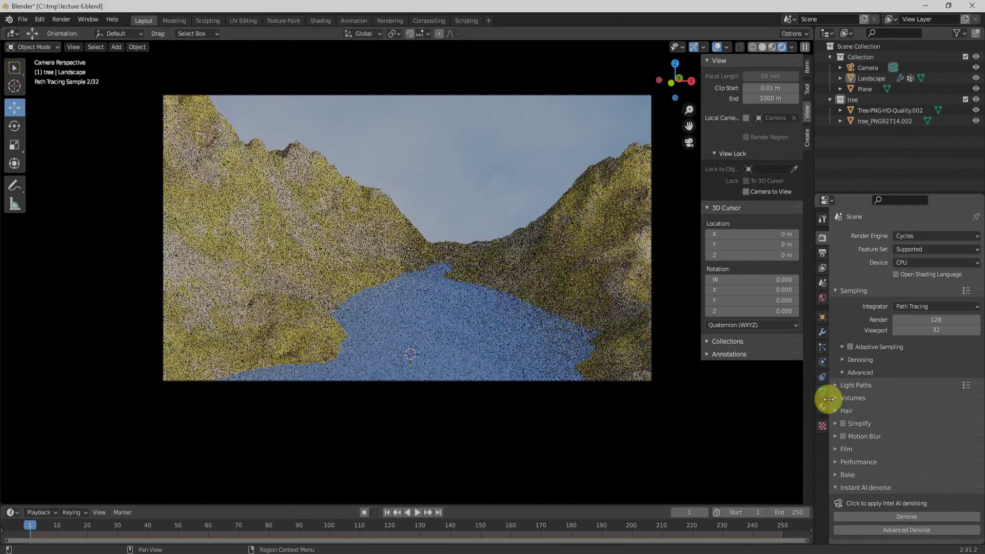
pyautogui.click(621, 229)
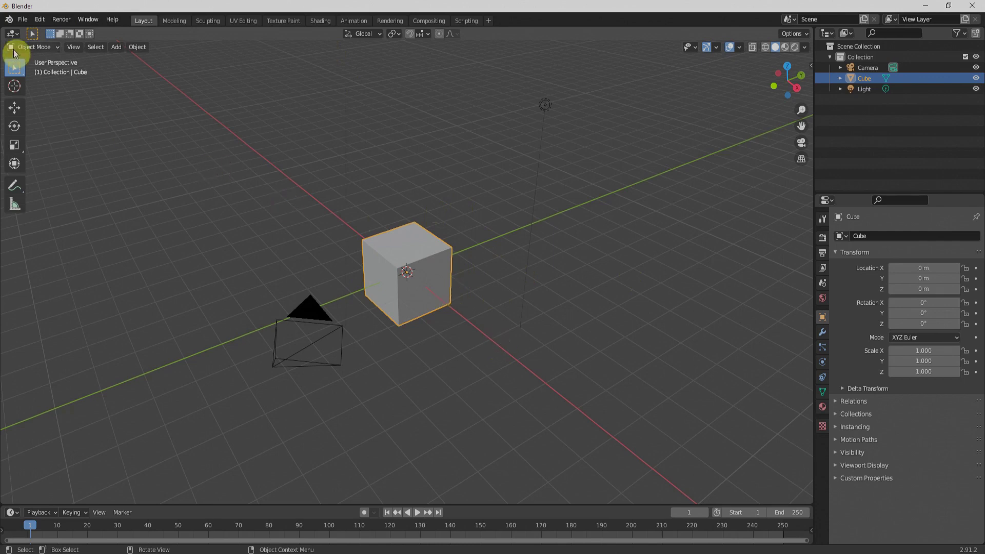
# Step: Find the Add Mesh: A.N.T.Landscape add-on in the preferences by searching for "land", enable it and close the preferences
pyautogui.click(42, 20)
pyautogui.click(51, 171)
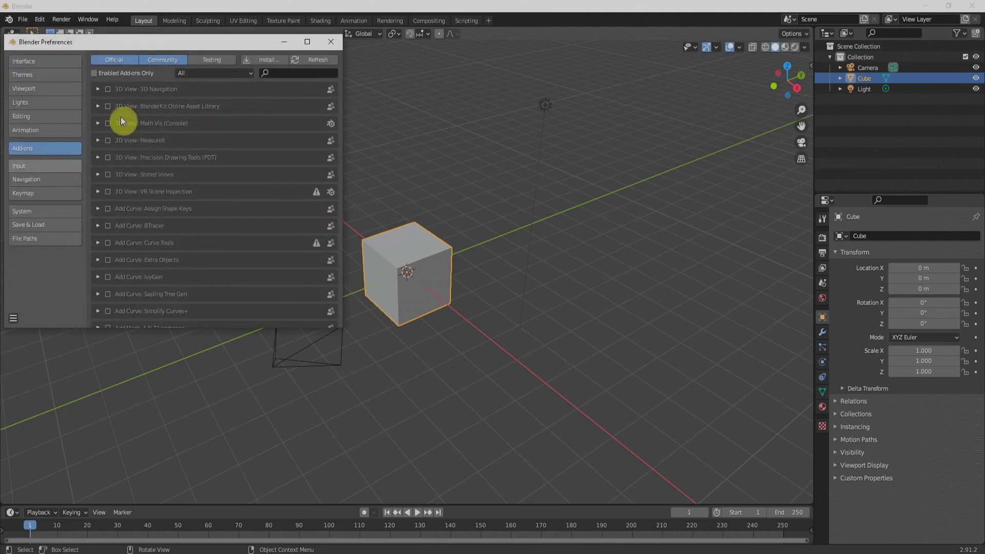
pyautogui.click(290, 73)
pyautogui.write('land')
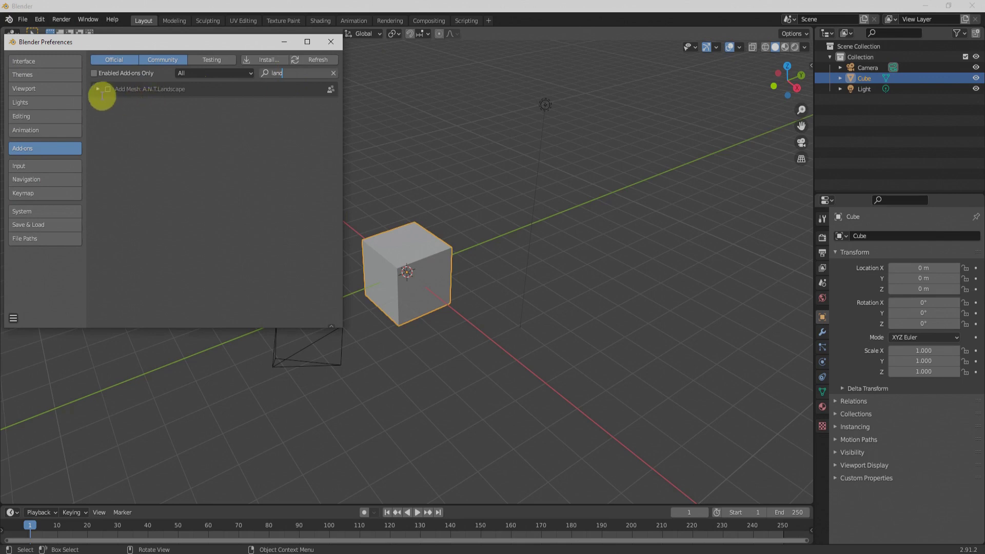
pyautogui.click(107, 90)
pyautogui.click(107, 90)
pyautogui.click(331, 42)
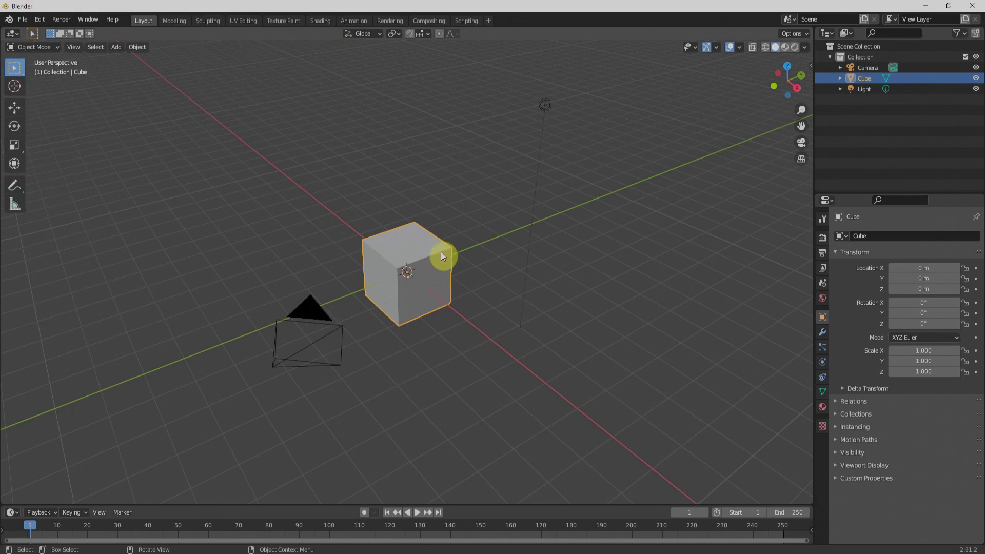
# Step: Delete the default cube and add a Landscape mesh at the origin in its place
pyautogui.press('x')
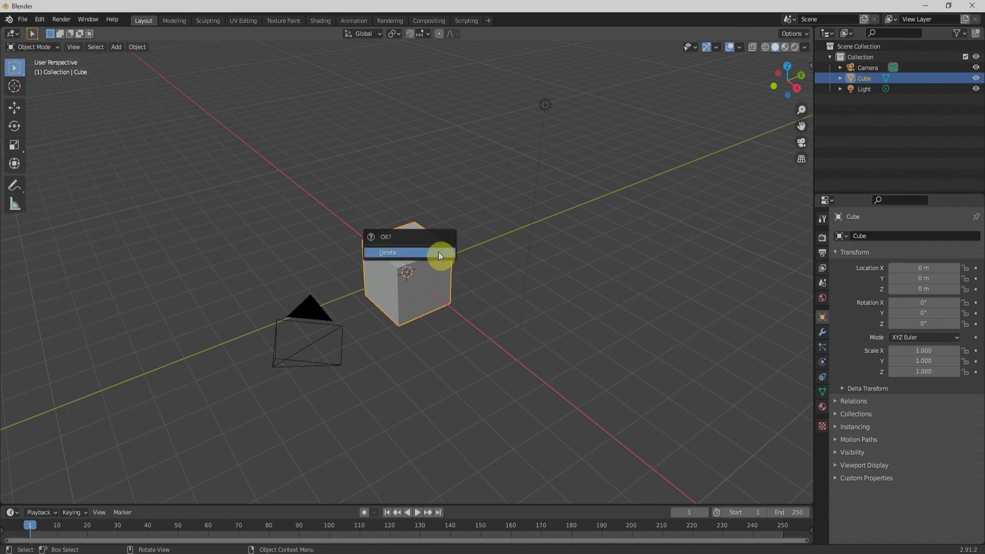
pyautogui.click(438, 251)
pyautogui.hotkey('shift', 'a')
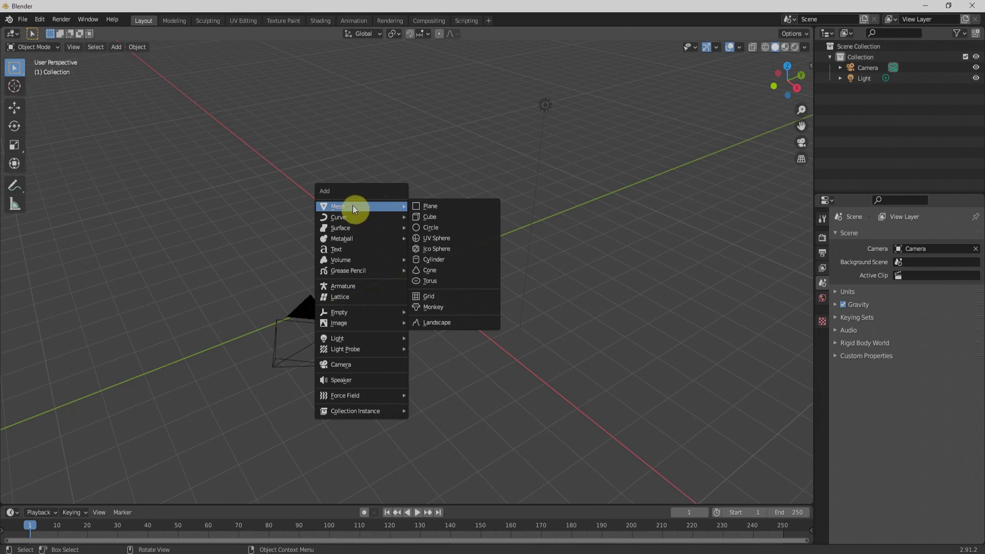
pyautogui.hotkey('shift', 'a')
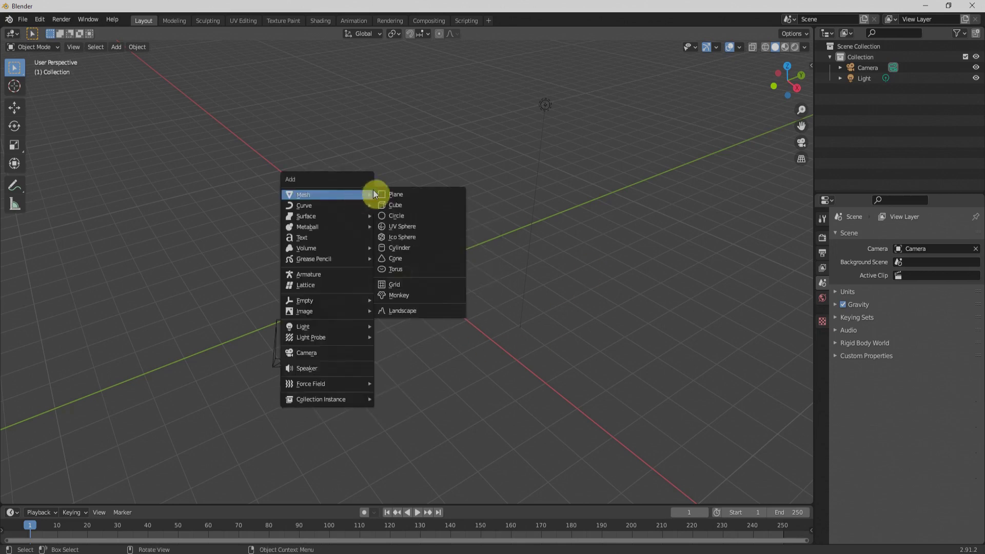
pyautogui.click(428, 309)
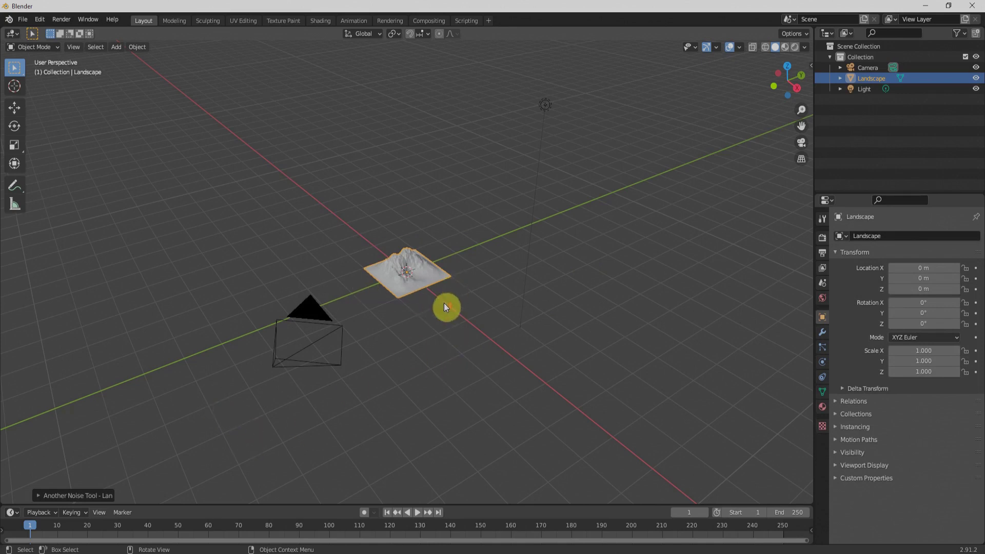
pyautogui.scroll(8, 444, 306)
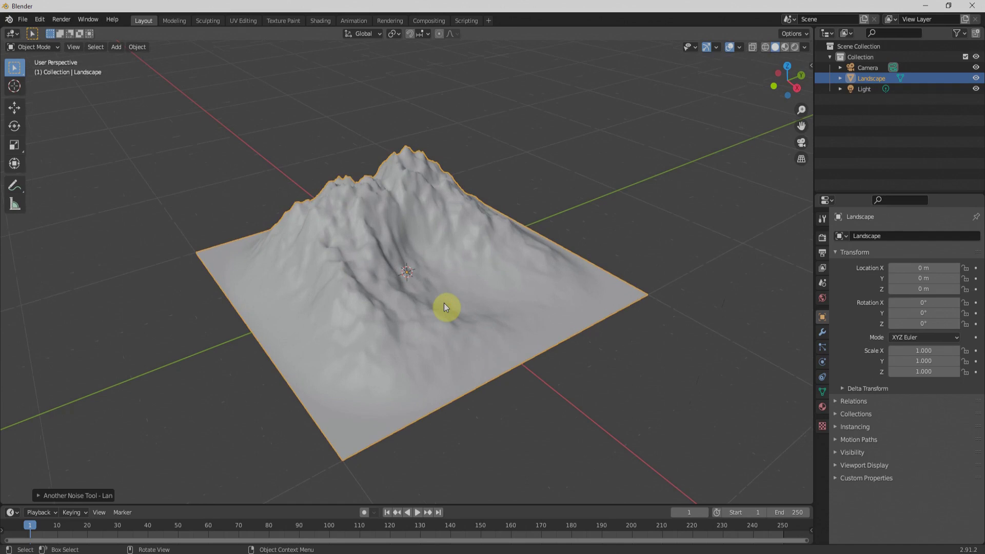
# Step: Open the landscape's noise settings and step the random seed up to 10 for a terrain with a valley between mountains
pyautogui.click(71, 494)
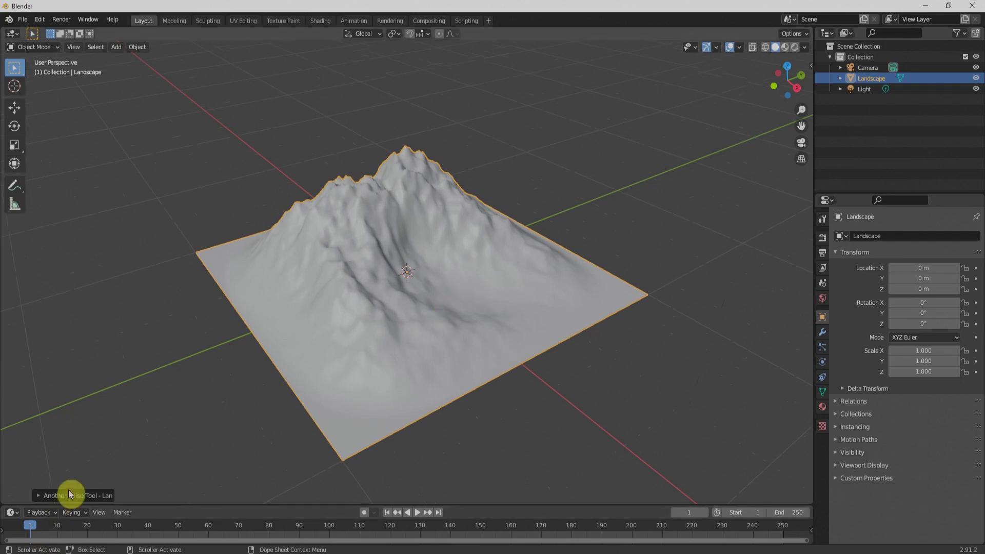
pyautogui.click(63, 496)
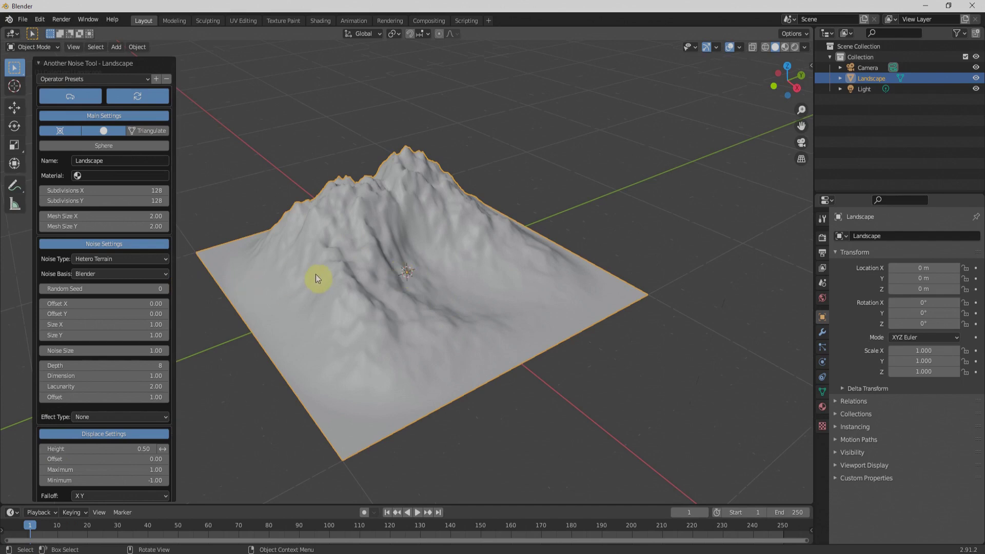
pyautogui.click(165, 288)
pyautogui.click(164, 288)
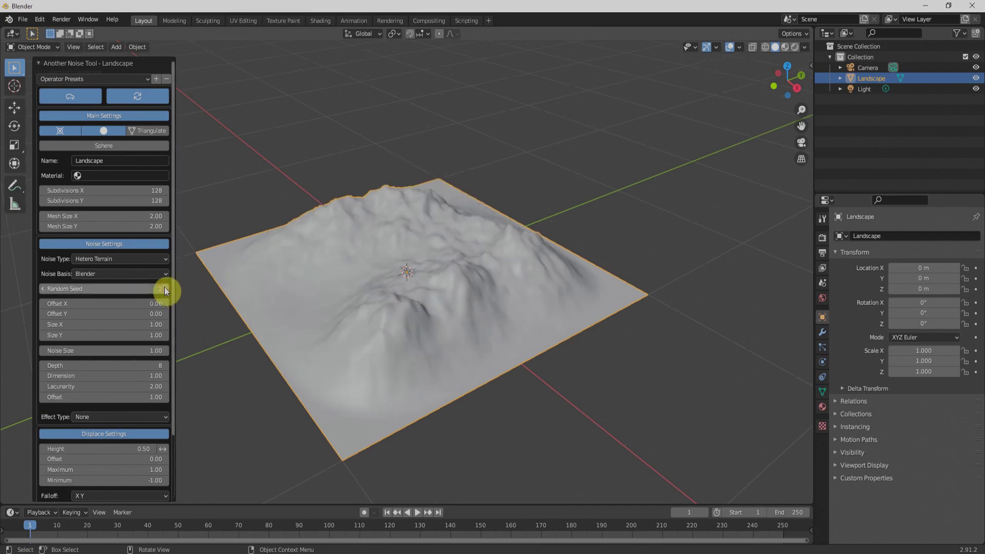
pyautogui.click(164, 287)
pyautogui.click(164, 288)
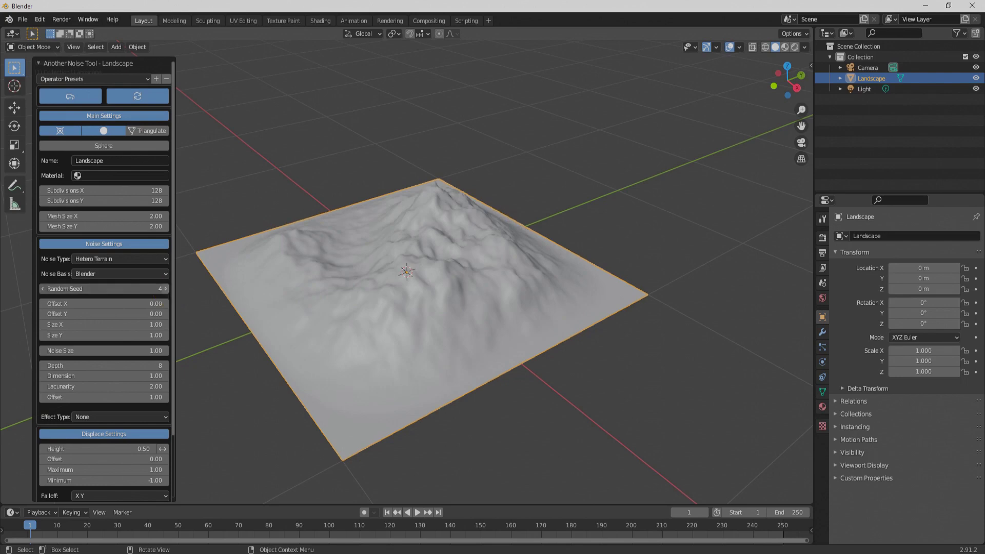
pyautogui.click(164, 288)
pyautogui.click(164, 288)
pyautogui.click(164, 288)
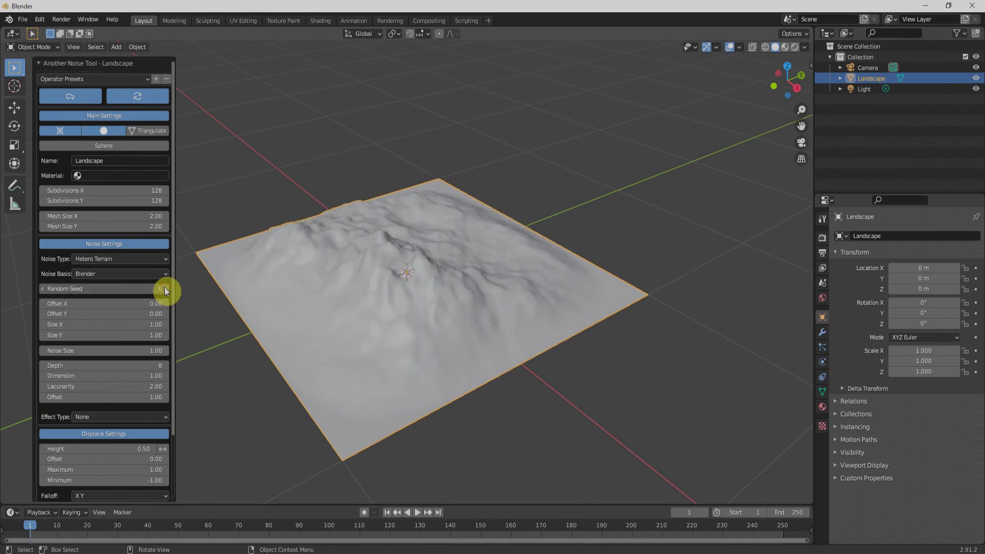
pyautogui.click(164, 287)
pyautogui.click(164, 288)
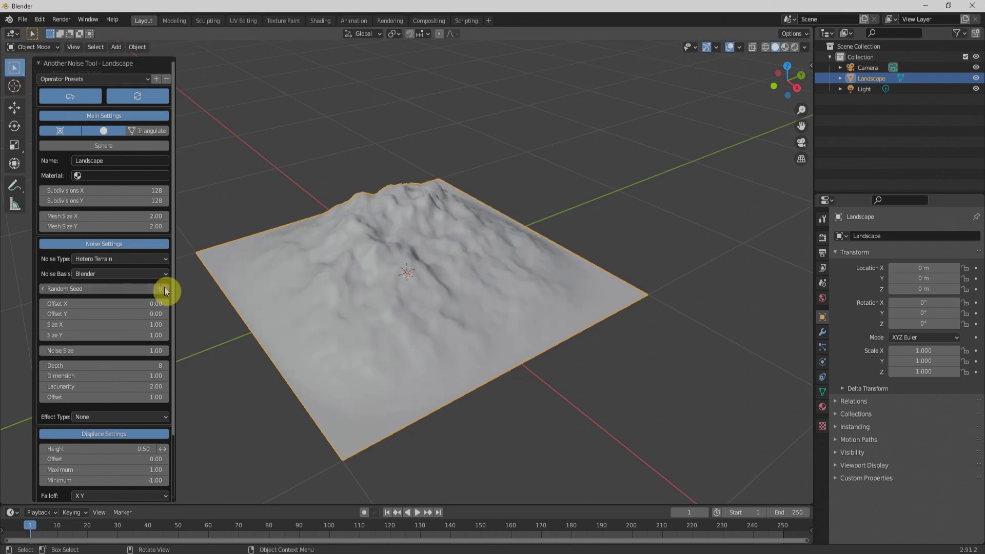
pyautogui.click(165, 287)
pyautogui.click(164, 288)
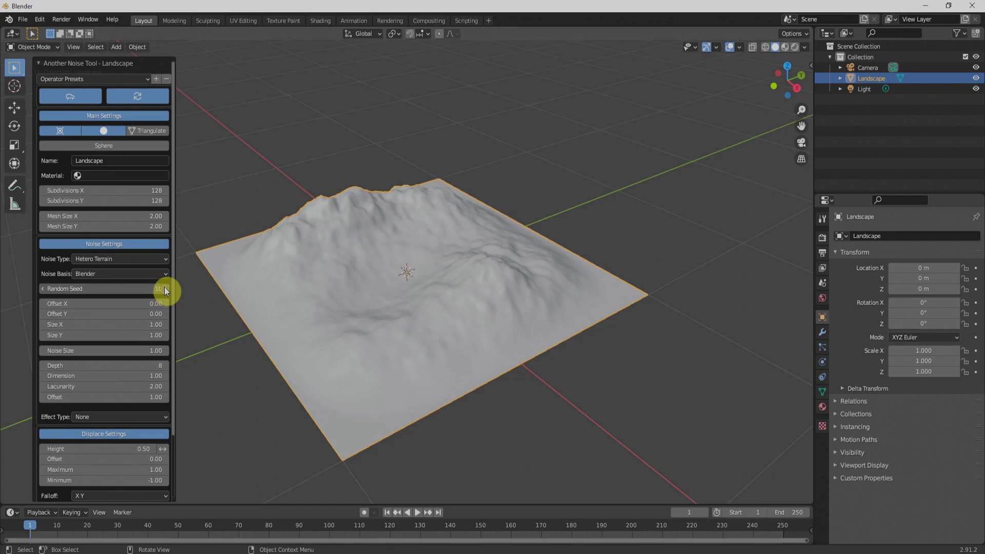
pyautogui.click(43, 289)
# Step: Raise the landscape's displacement height to 0.92 and collapse its settings
pyautogui.moveTo(451, 300); pyautogui.dragTo(398, 312, button='middle')
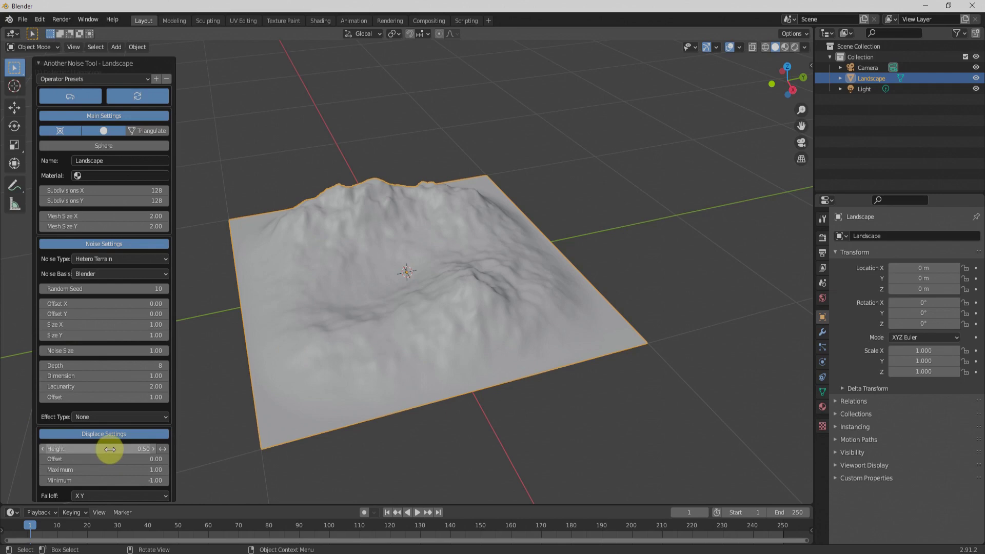
pyautogui.moveTo(104, 449)
pyautogui.mouseDown()
pyautogui.moveTo(160, 449)
pyautogui.moveTo(99, 449)
pyautogui.mouseUp()
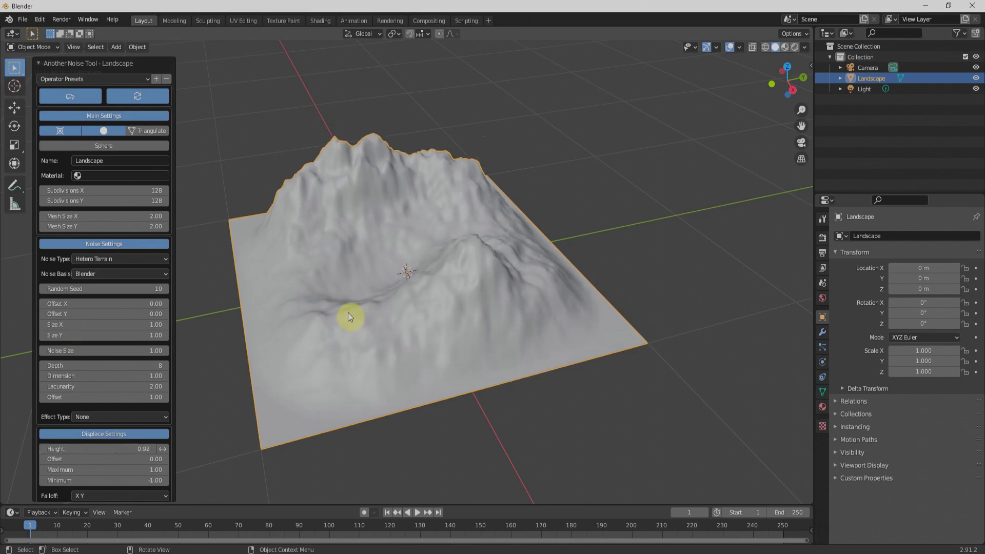
pyautogui.click(41, 62)
# Step: Scale the landscape up uniformly to well over 38 times its original size
pyautogui.moveTo(362, 279); pyautogui.dragTo(410, 306, button='middle')
pyautogui.scroll(5, 460, 333)
pyautogui.scroll(-6, 459, 333)
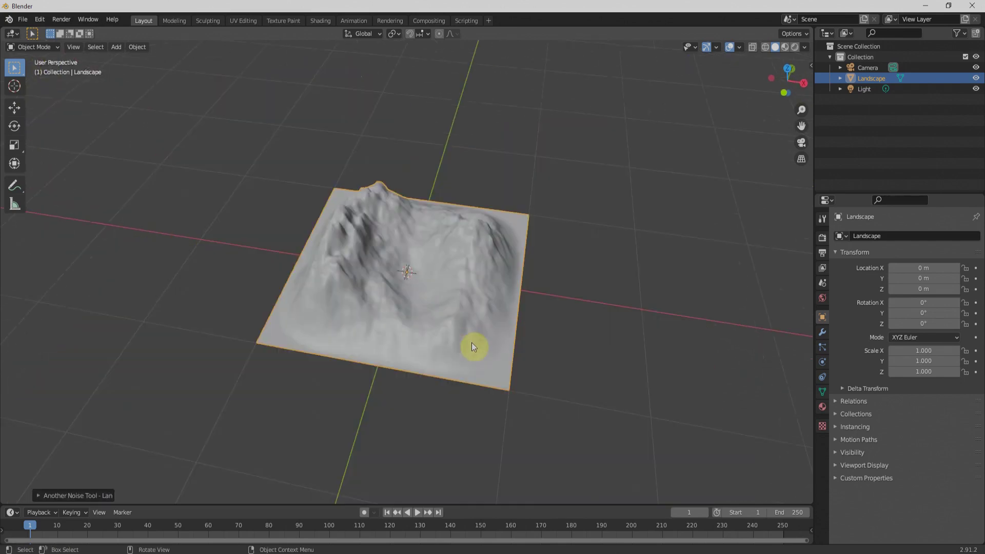
pyautogui.scroll(-12, 436, 313)
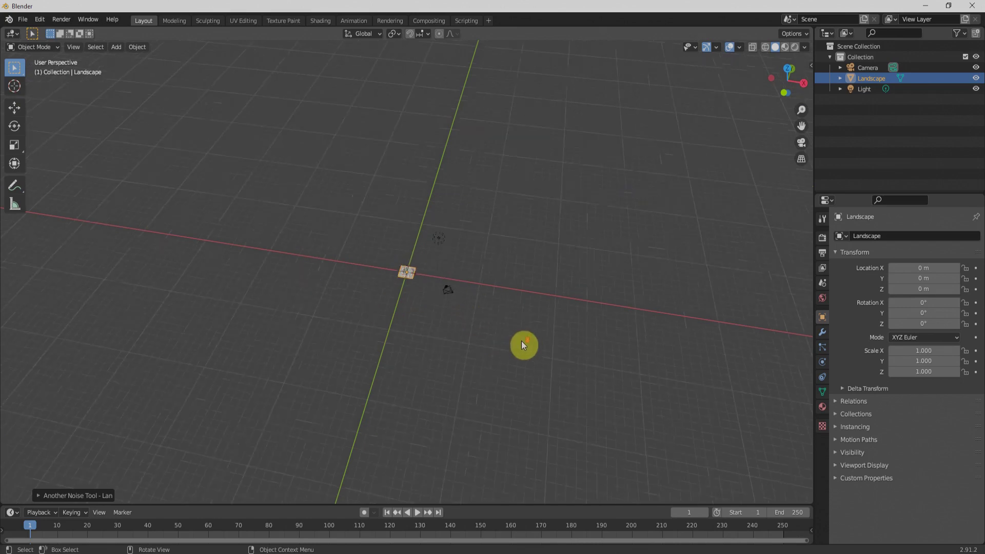
pyautogui.moveTo(519, 341); pyautogui.dragTo(455, 341, button='middle')
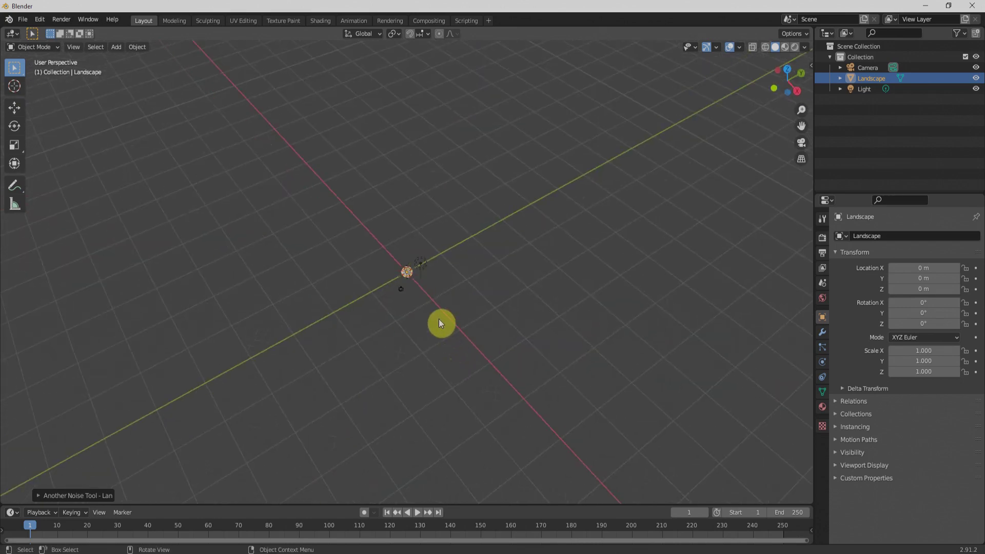
pyautogui.press('s')
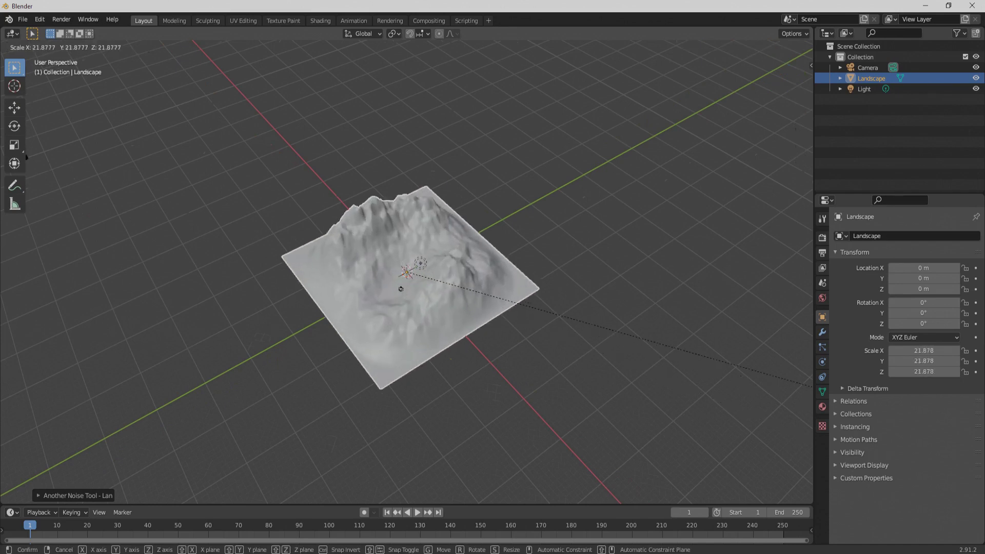
pyautogui.click(554, 203)
pyautogui.press('s')
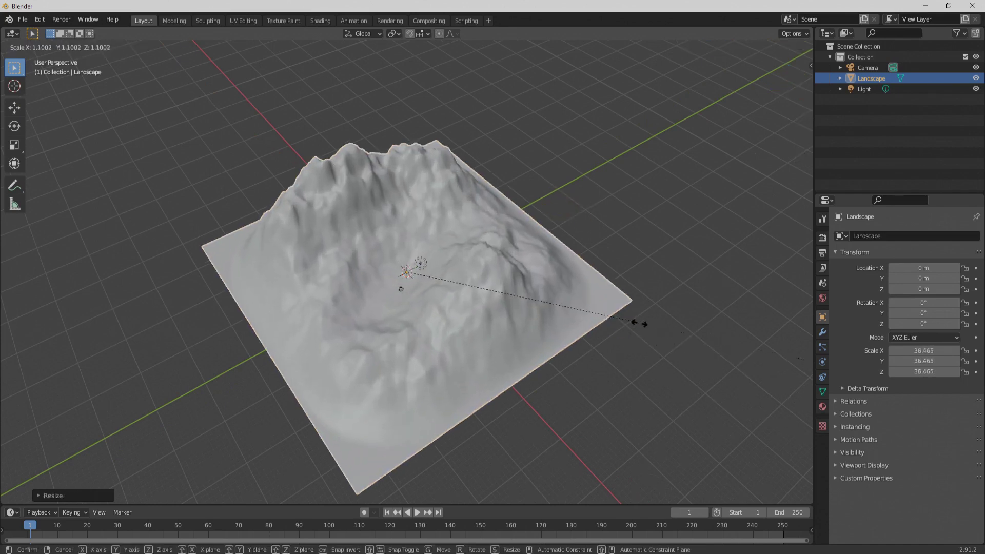
pyautogui.click(702, 340)
# Step: Select the camera, look through it and lock the camera to the view
pyautogui.click(403, 294)
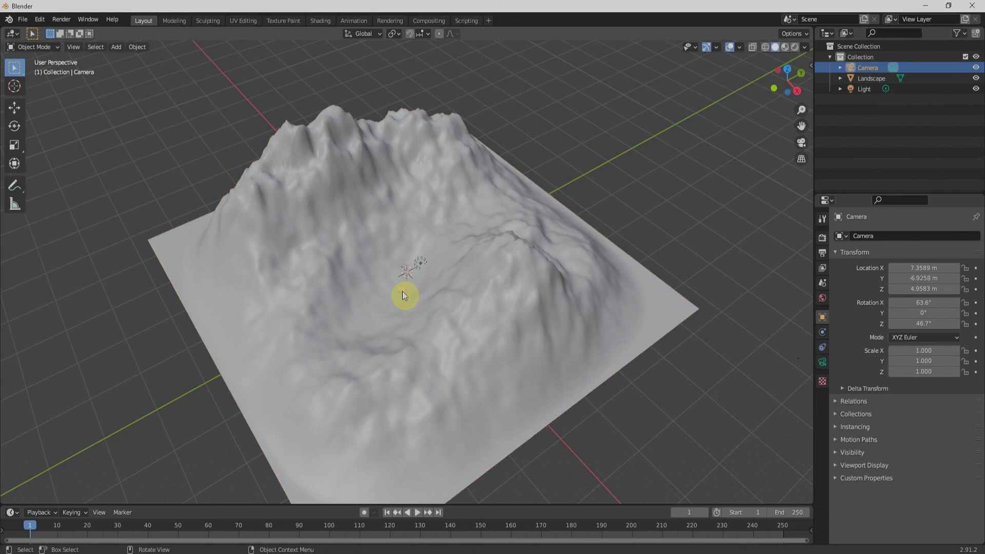
pyautogui.moveTo(377, 330); pyautogui.dragTo(442, 308, button='middle')
pyautogui.scroll(2, 417, 306)
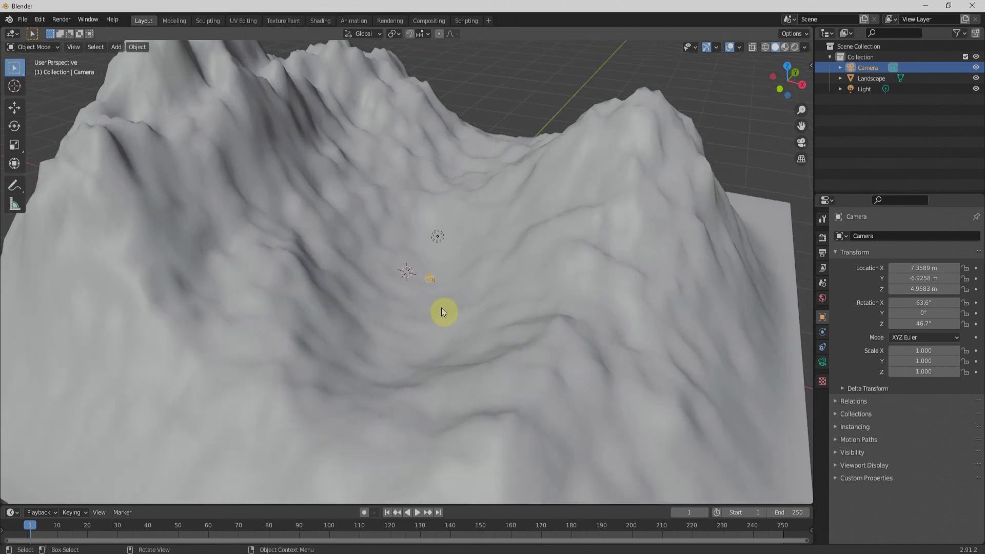
pyautogui.press('KP_0')
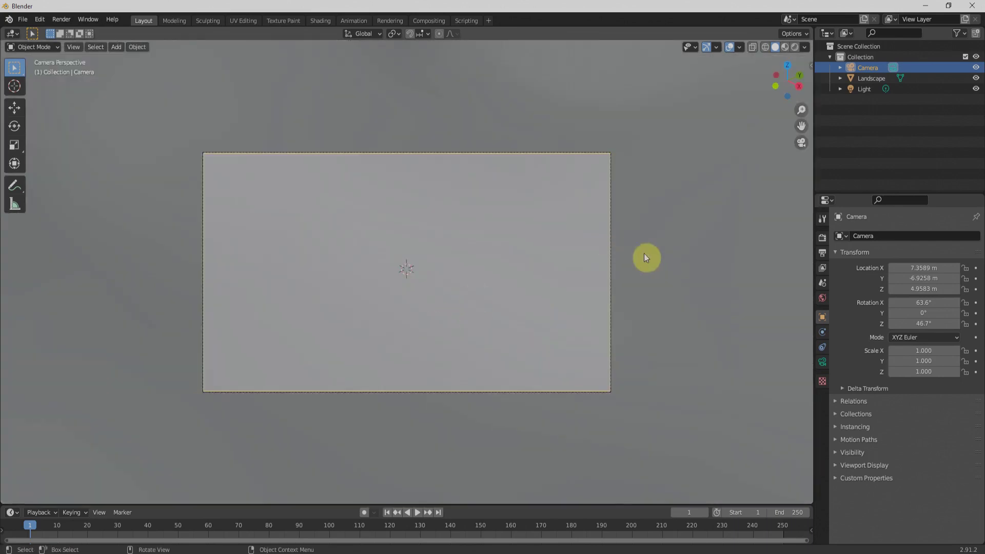
pyautogui.click(810, 63)
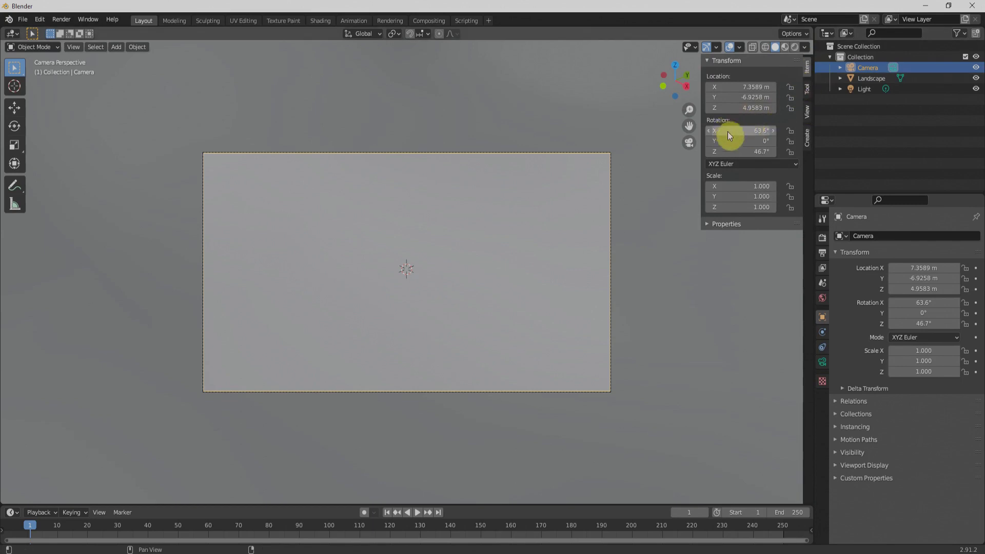
pyautogui.press('n')
pyautogui.click(811, 65)
pyautogui.click(806, 112)
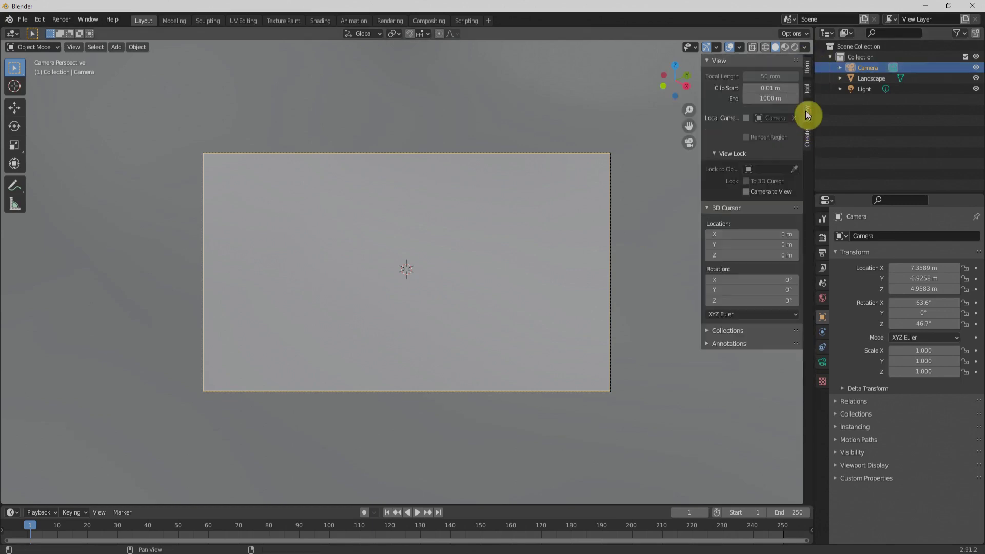
pyautogui.click(746, 191)
# Step: Frame the valley between the mountains with the camera at about X 17.9, Y -77.4, Z 23.8 m, rotated 82° about X and 13.9° about Z
pyautogui.scroll(-4, 407, 242)
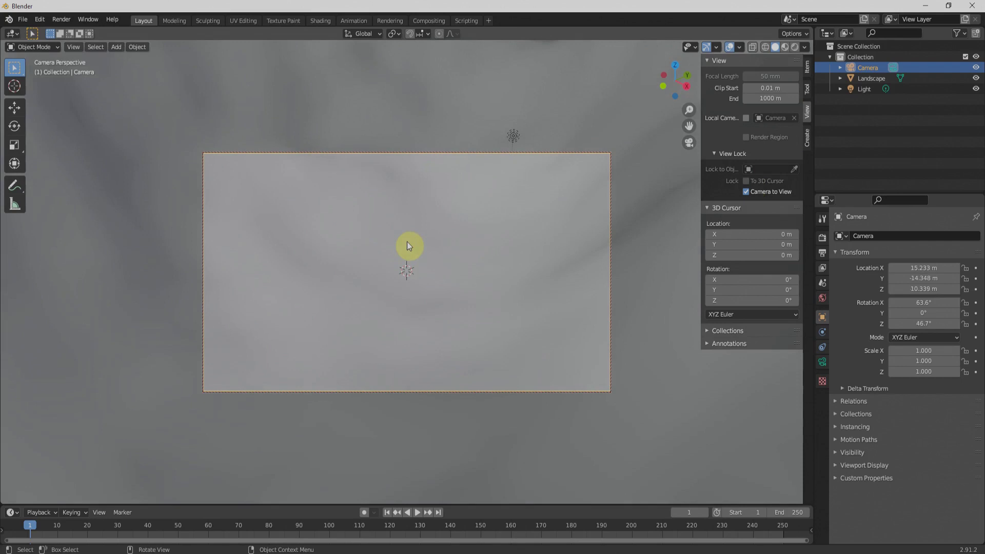
pyautogui.scroll(-6, 408, 244)
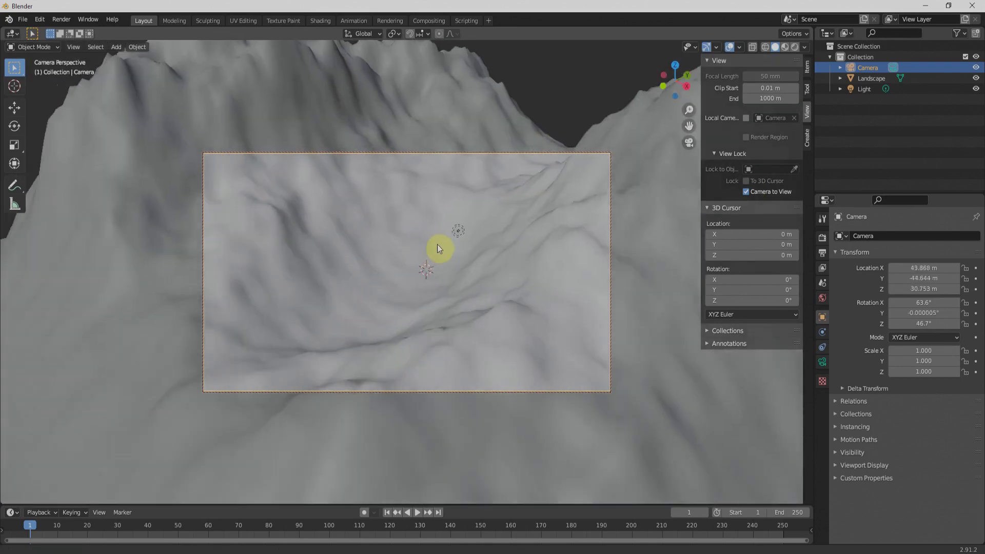
pyautogui.moveTo(437, 249); pyautogui.dragTo(466, 306, button='middle')
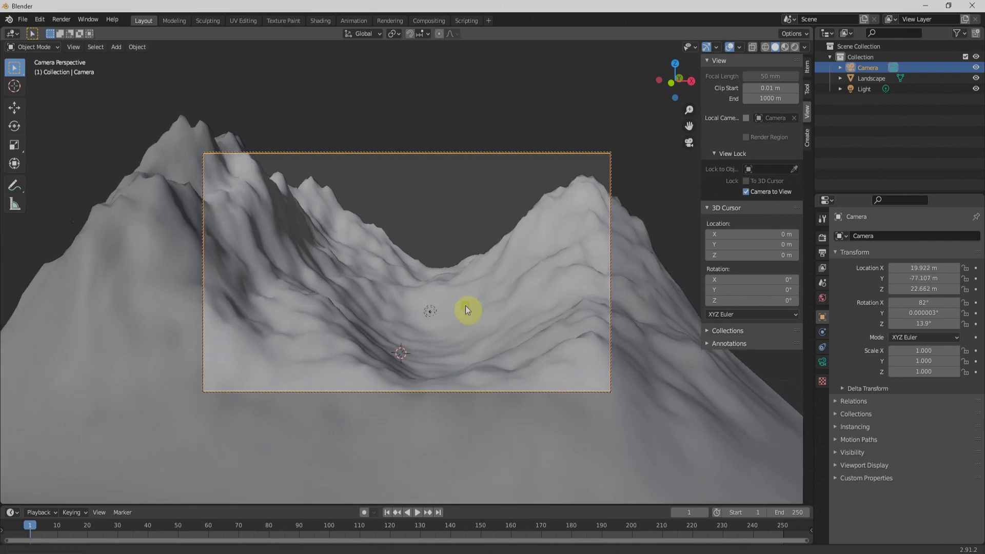
pyautogui.scroll(-4, 465, 306)
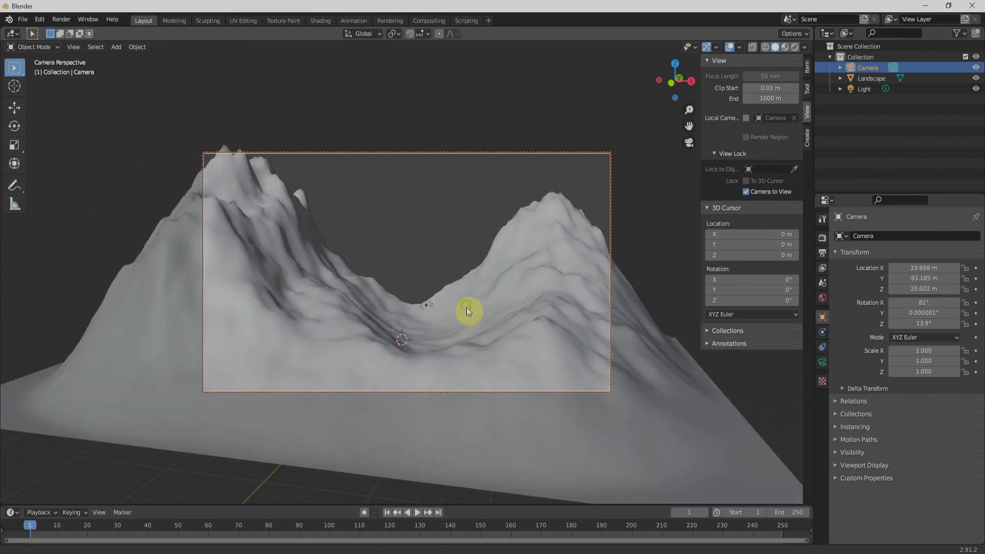
pyautogui.scroll(4, 476, 314)
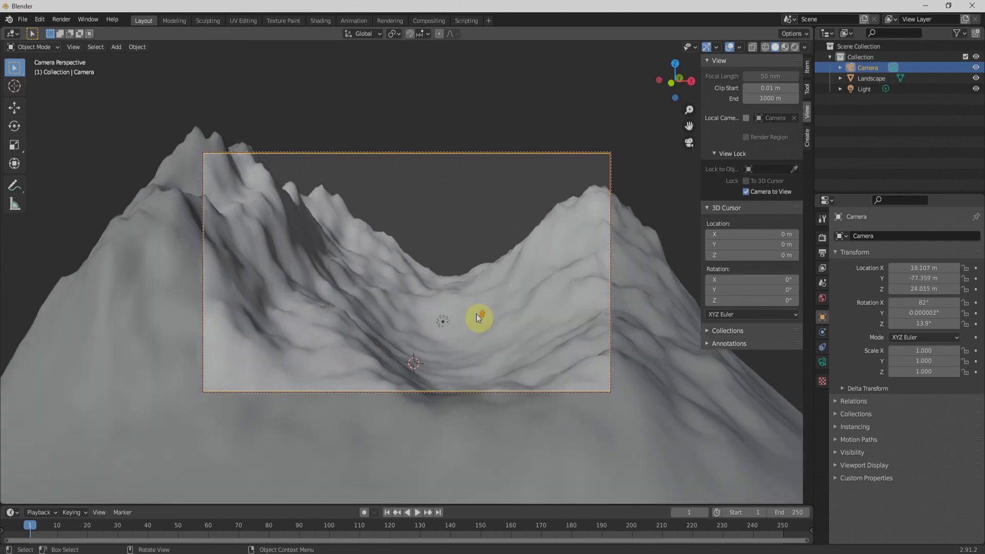
pyautogui.keyDown('shift'); pyautogui.moveTo(476, 313); pyautogui.dragTo(478, 312, button='middle'); pyautogui.keyUp('shift')
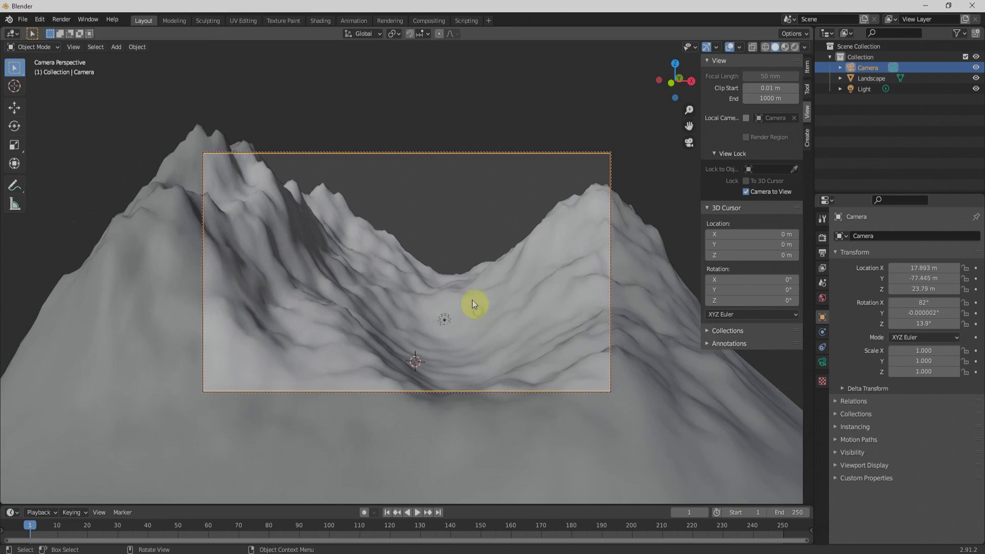
# Step: Unlock the camera from the view and scale the camera object up to about 10.67 from the top view
pyautogui.click(747, 191)
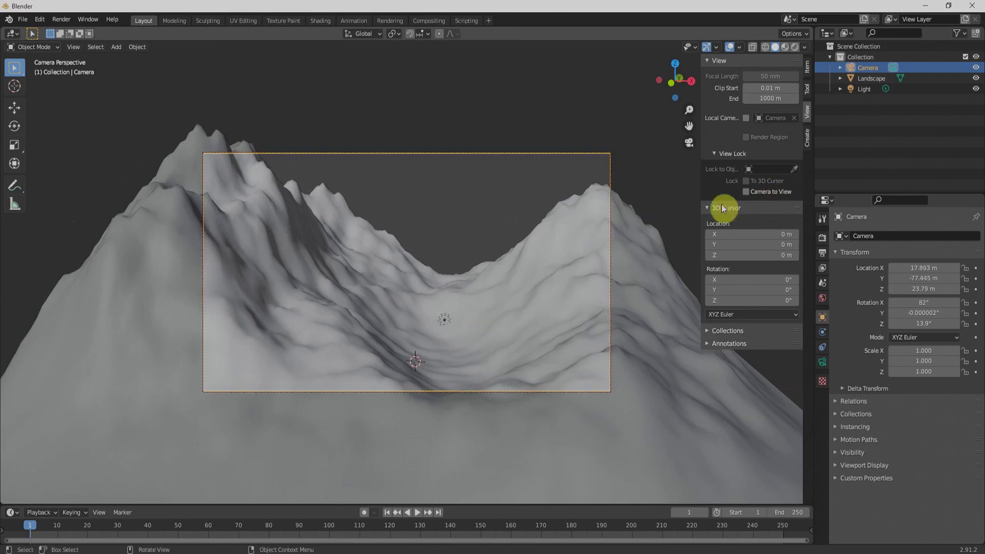
pyautogui.press('KP_7')
pyautogui.scroll(-8, 416, 268)
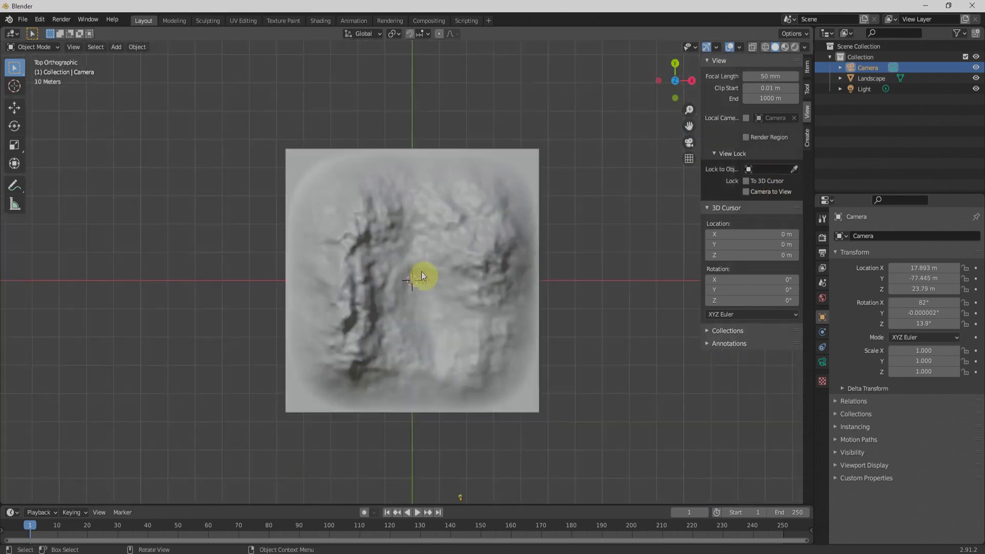
pyautogui.press('s')
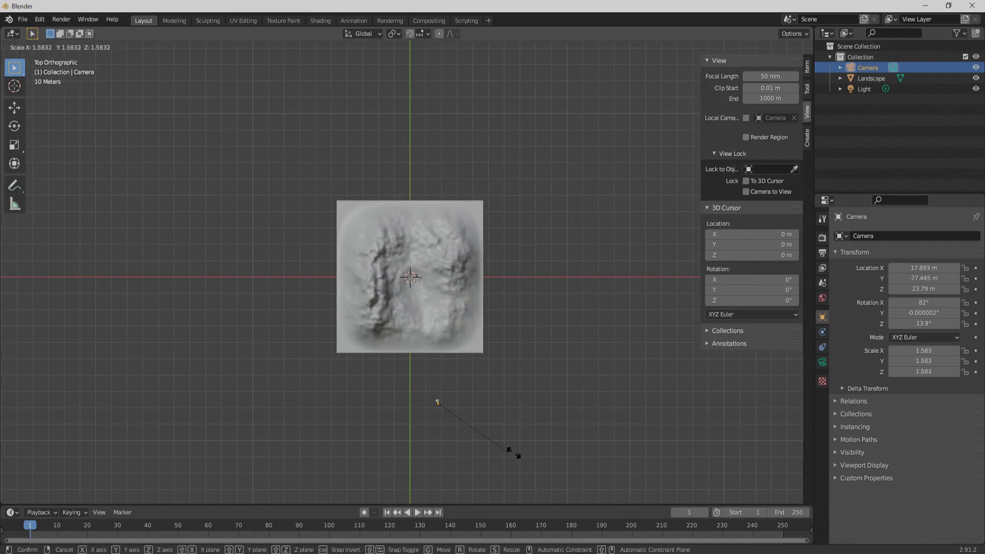
pyautogui.click(177, 80)
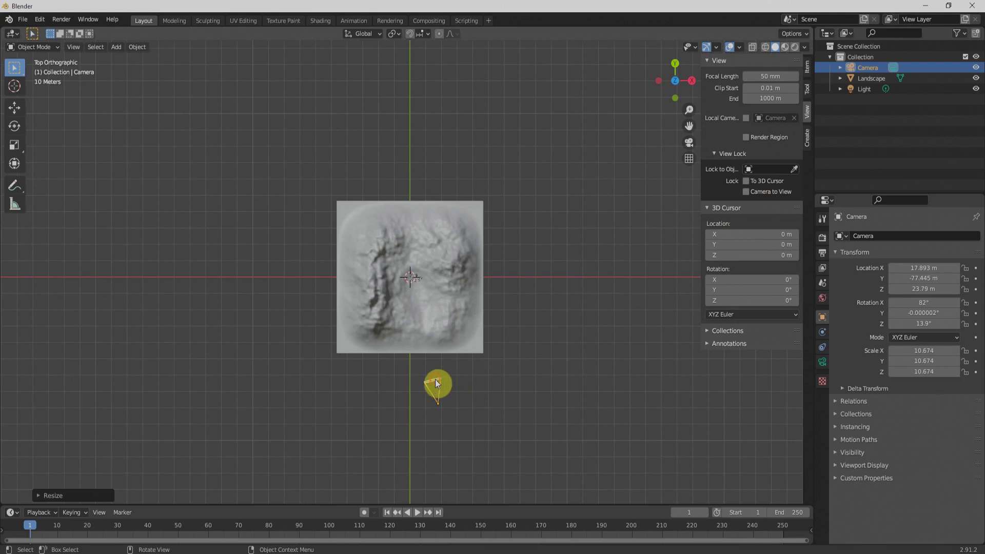
# Step: Move the camera along Y to about -73.85 m, closer to the landscape, and look through it
pyautogui.click(15, 109)
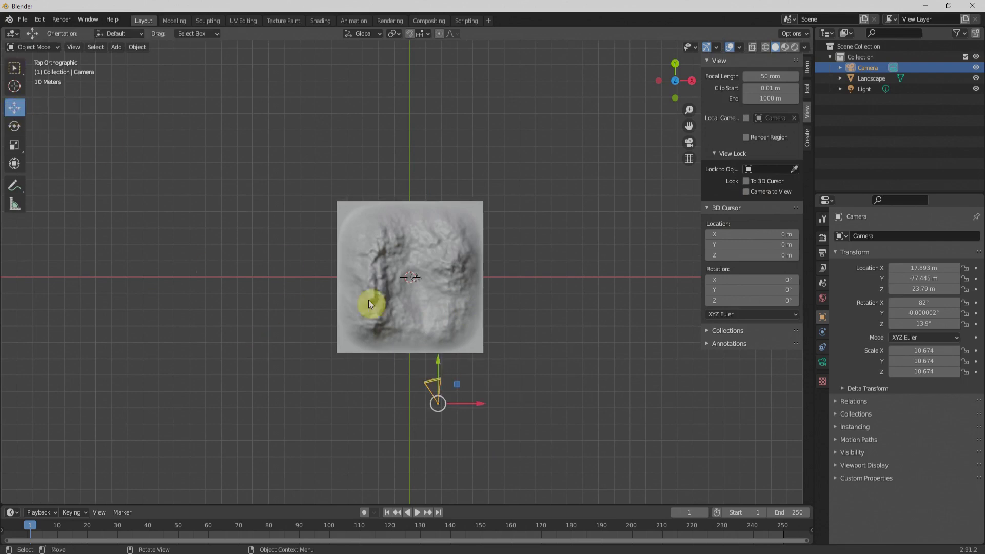
pyautogui.moveTo(440, 361)
pyautogui.mouseDown()
pyautogui.moveTo(439, 340)
pyautogui.moveTo(446, 375)
pyautogui.moveTo(450, 356)
pyautogui.moveTo(438, 349)
pyautogui.mouseUp()
pyautogui.rightClick(451, 356)
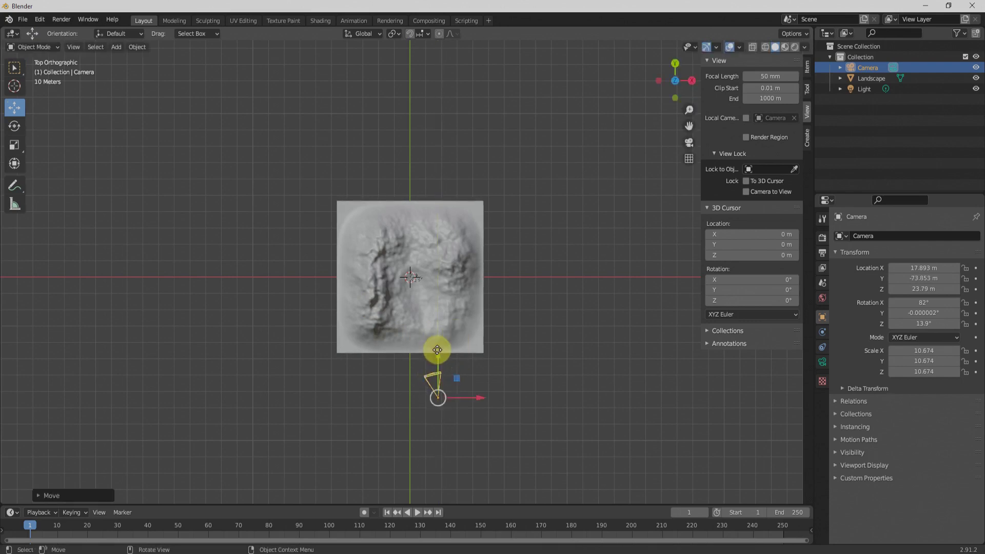
pyautogui.press('KP_0')
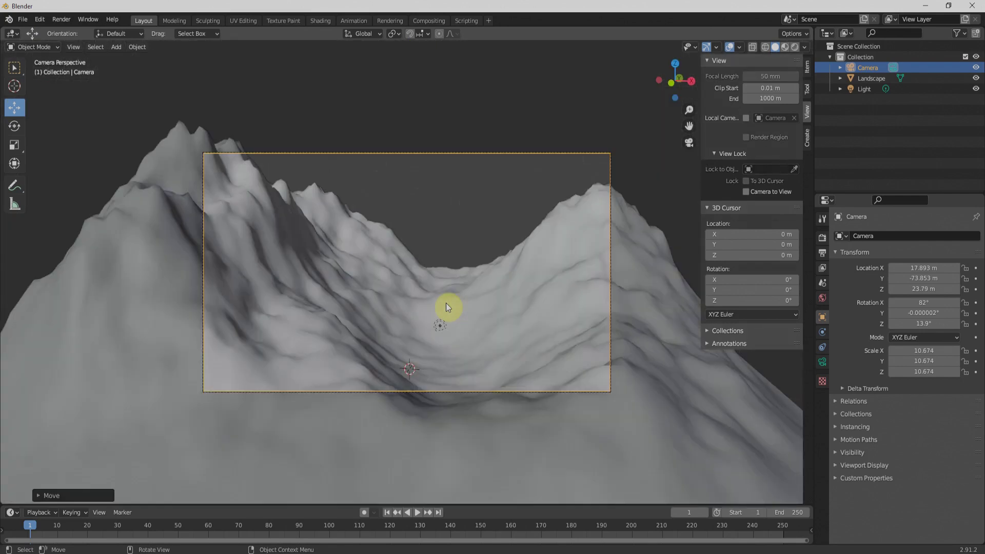
# Step: Delete the light from the scene
pyautogui.click(439, 325)
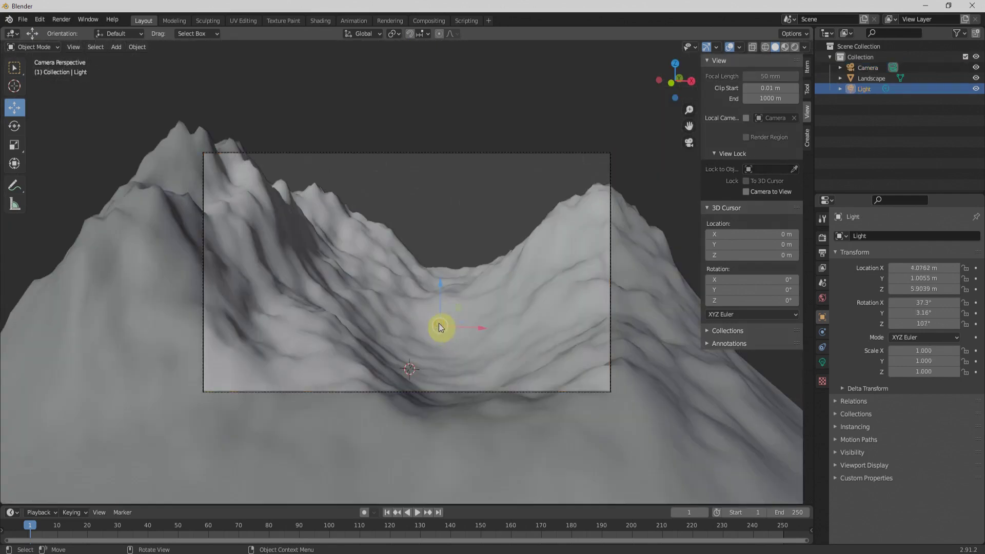
pyautogui.press('x')
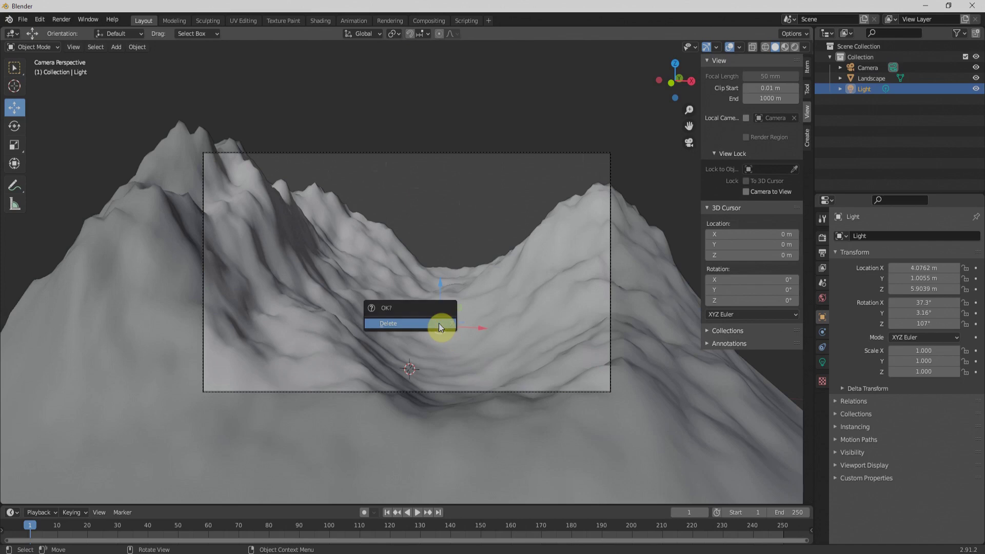
pyautogui.click(439, 323)
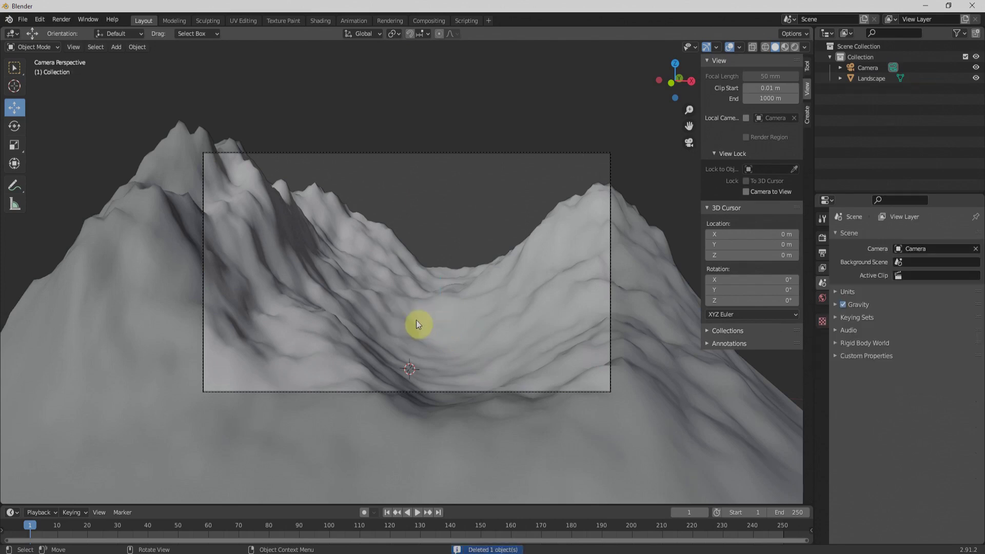
# Step: Select the landscape and give it a new node-based material in the Shading workspace
pyautogui.scroll(-4, 406, 318)
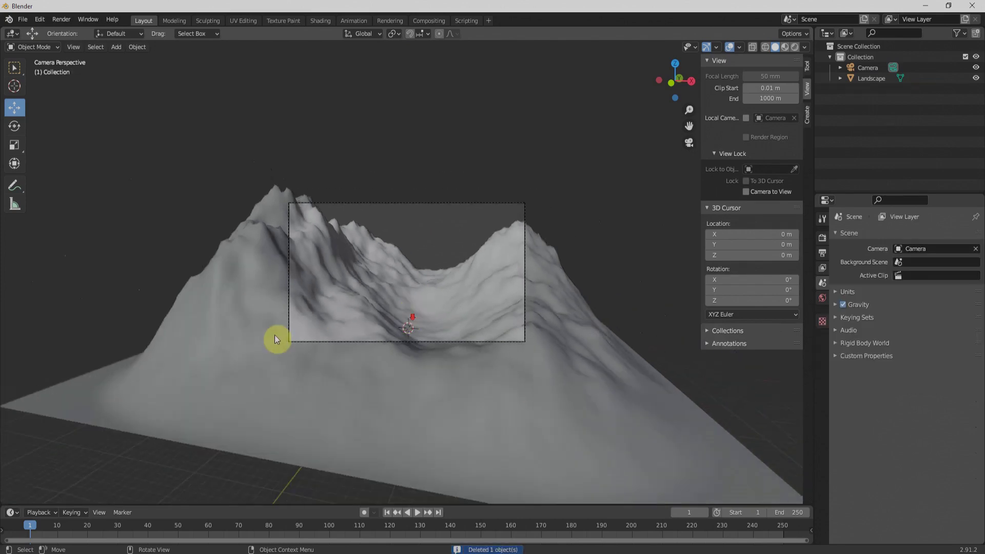
pyautogui.moveTo(278, 337); pyautogui.dragTo(437, 328, button='middle')
pyautogui.scroll(-2, 468, 340)
pyautogui.moveTo(533, 322); pyautogui.dragTo(500, 324, button='middle')
pyautogui.click(506, 298)
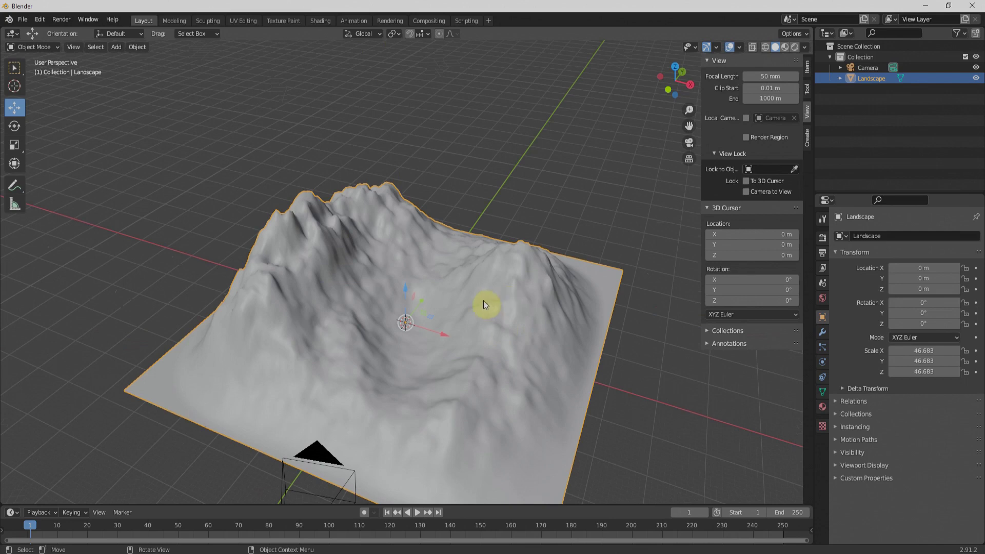
pyautogui.click(321, 20)
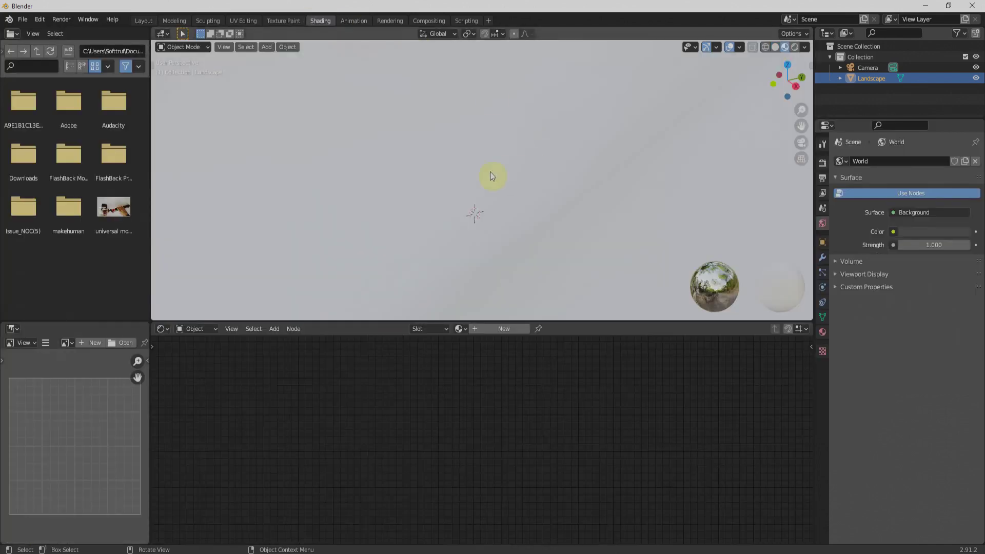
pyautogui.scroll(-4, 469, 187)
pyautogui.scroll(4, 472, 189)
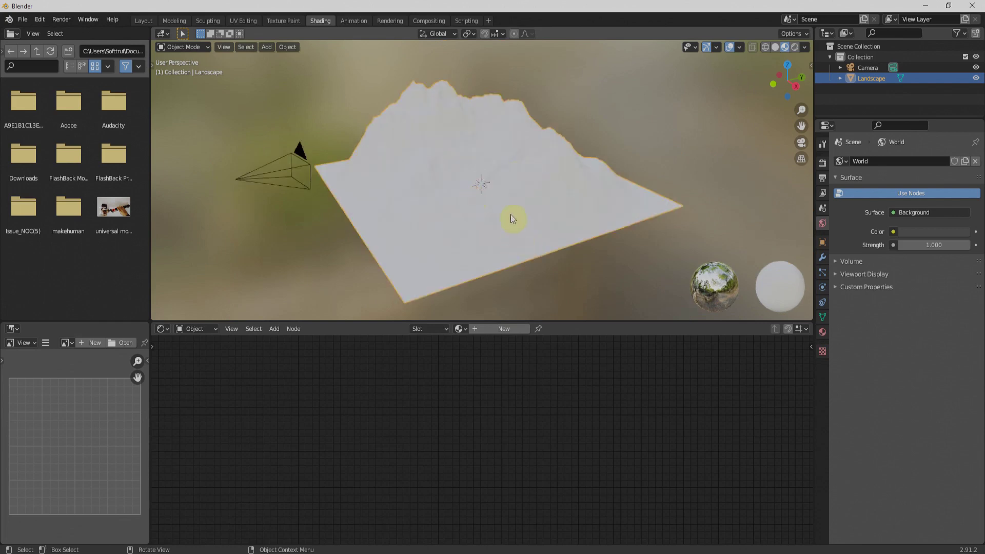
pyautogui.click(821, 334)
pyautogui.click(936, 204)
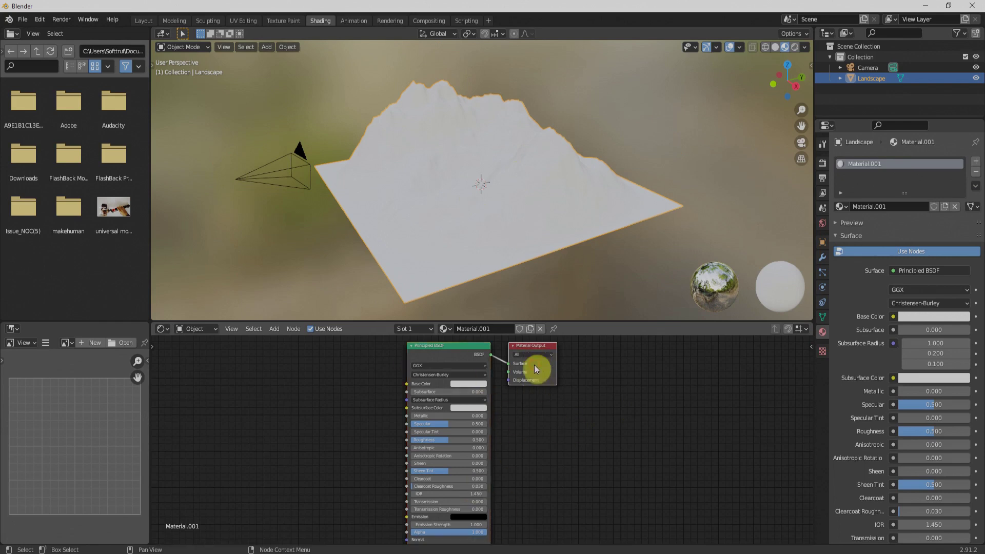
pyautogui.click(427, 352)
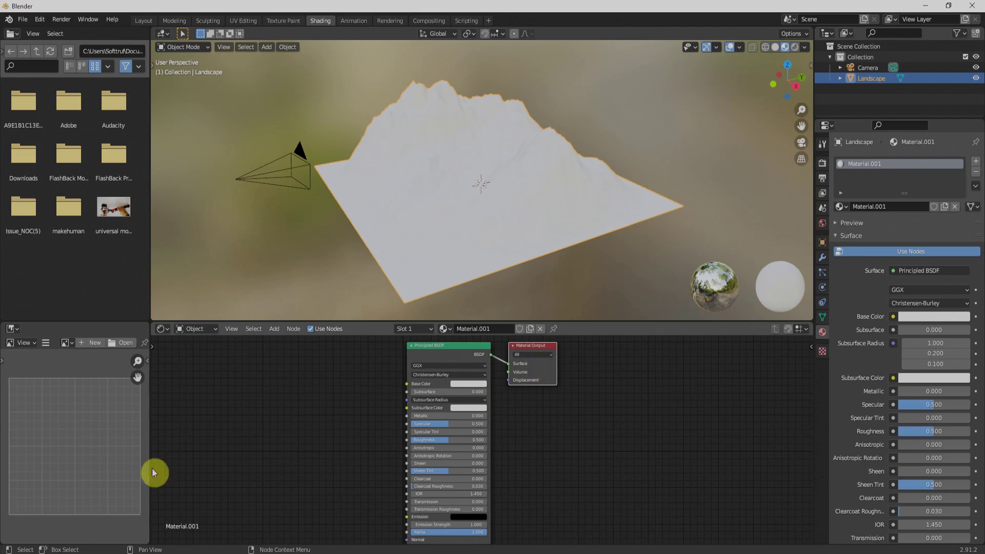
# Step: Switch to the browser, view the Terrain category of textures on Texture Haven and return to Blender
pyautogui.click(106, 553)
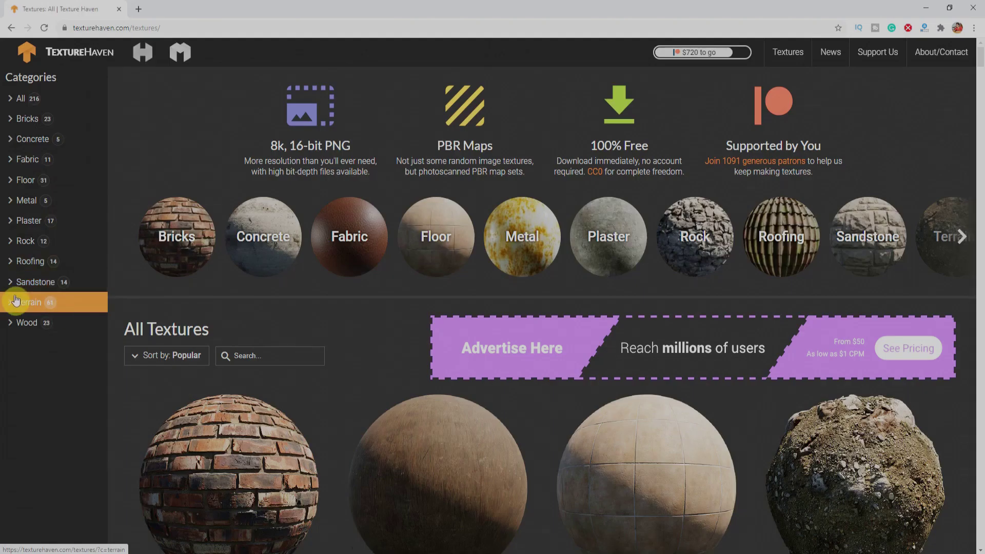
pyautogui.click(15, 302)
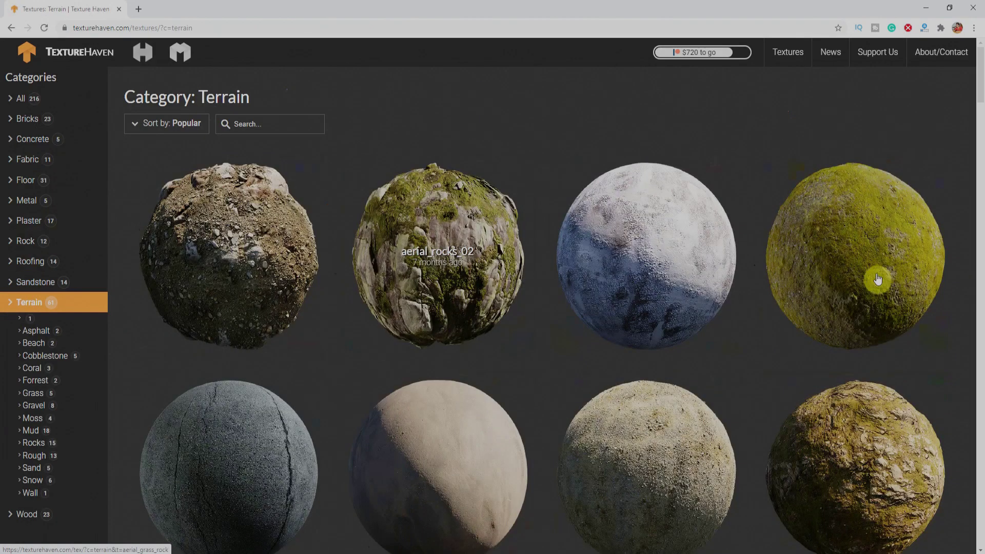
pyautogui.click(925, 8)
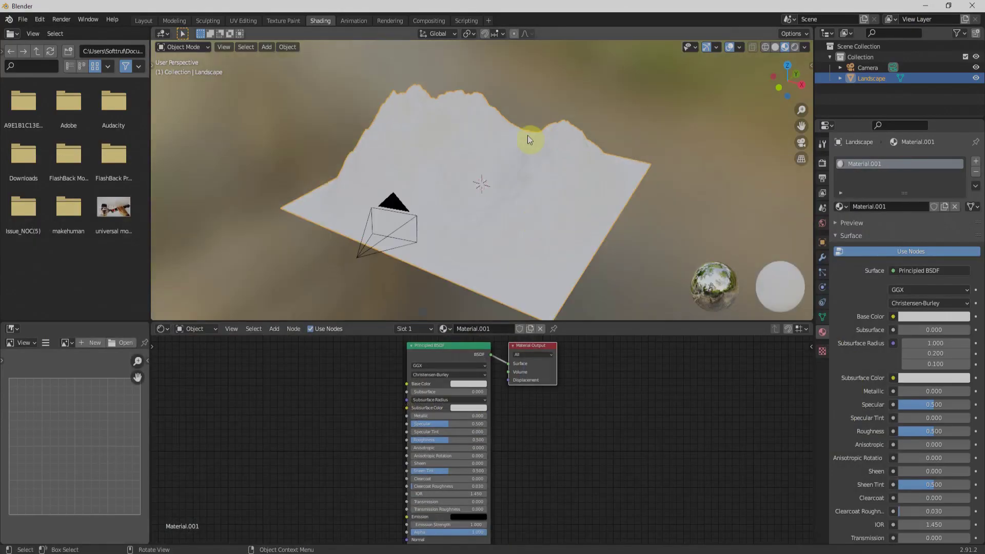
# Step: Search the add-on preferences for "node" to check that Node Wrangler is enabled, and close the preferences
pyautogui.moveTo(531, 448); pyautogui.dragTo(608, 471, button='middle')
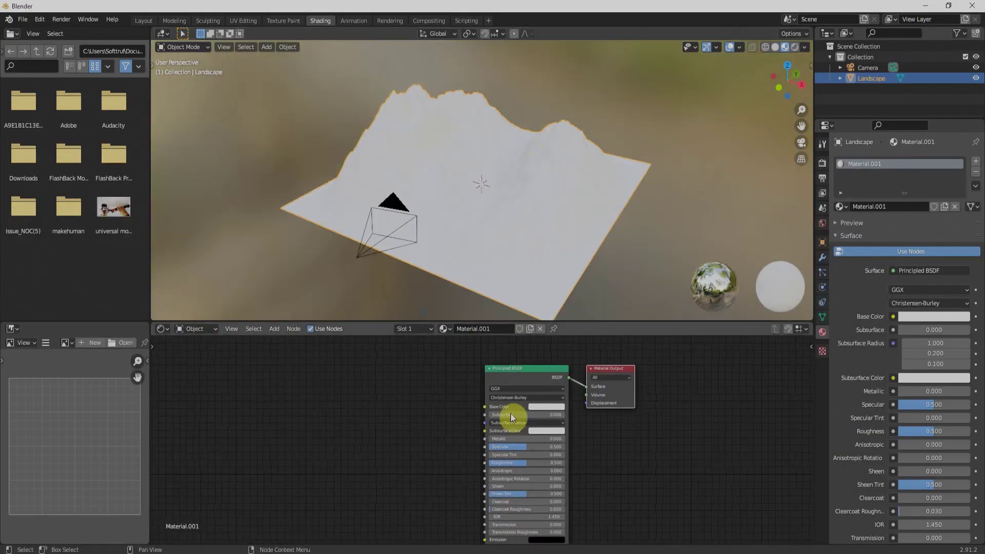
pyautogui.click(82, 97)
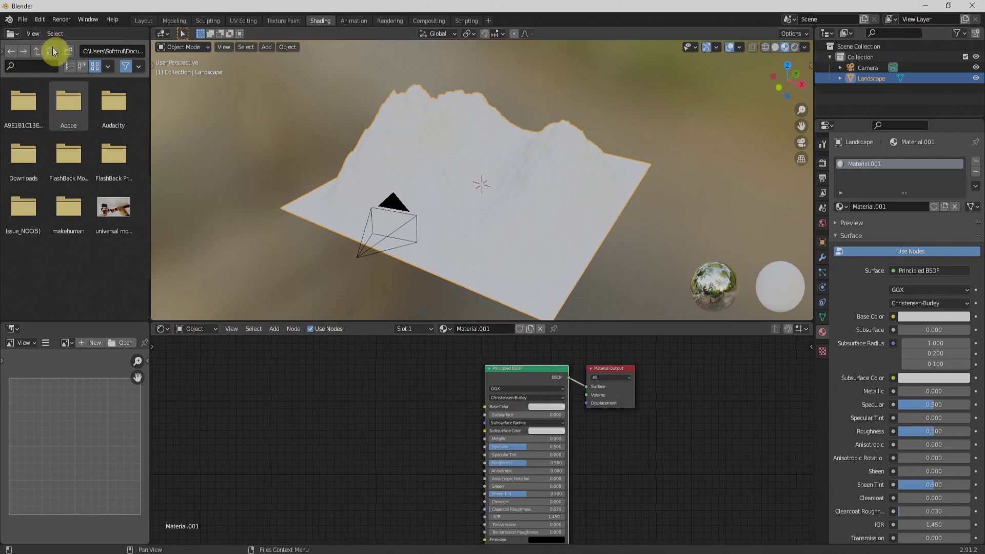
pyautogui.click(39, 18)
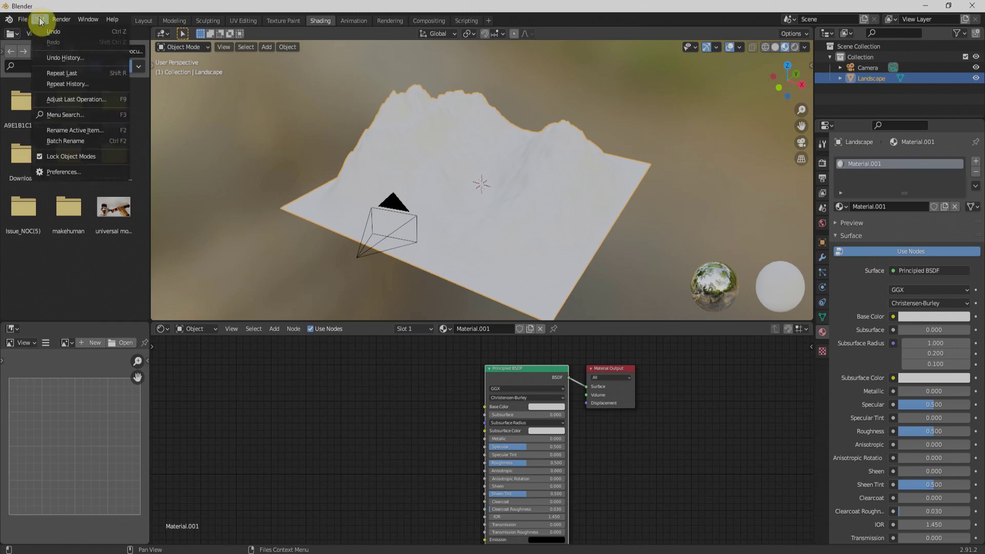
pyautogui.click(54, 172)
pyautogui.click(288, 64)
pyautogui.press('BackSpace')
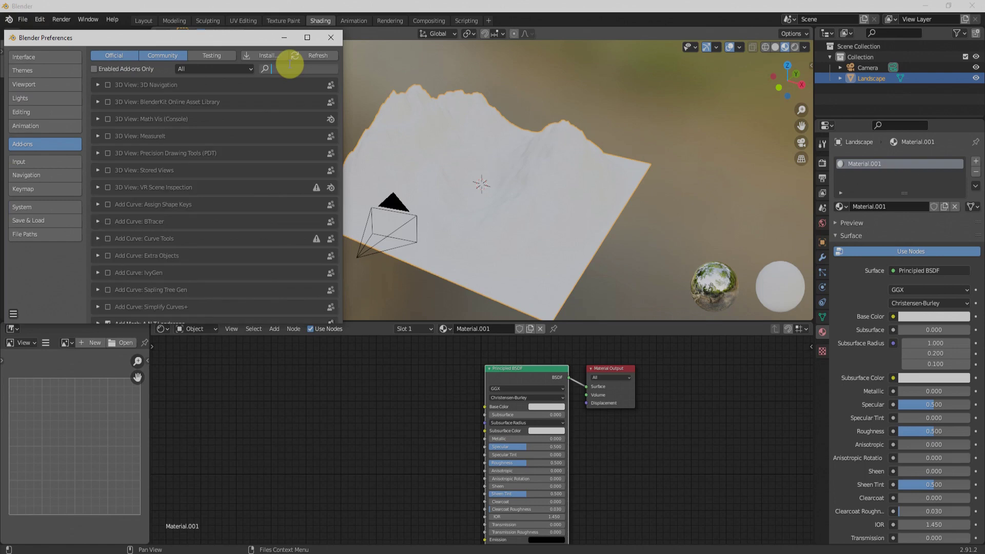
pyautogui.write('node')
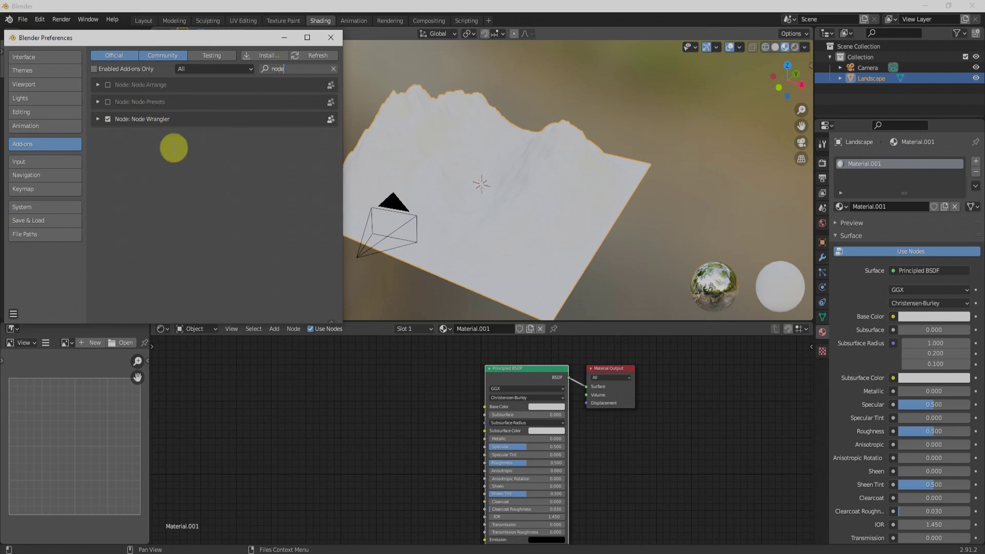
pyautogui.click(331, 37)
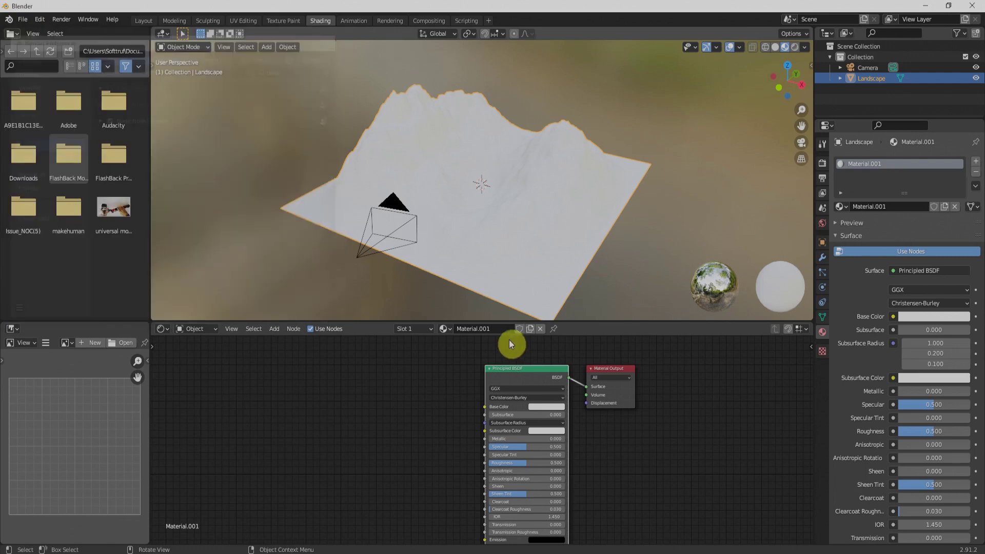
# Step: Enlarge the node editor and apply a Principled Texture Setup using all aerial_grass_rock images from the rocks_ground_02_1k_jpg folder
pyautogui.moveTo(615, 400); pyautogui.dragTo(642, 382, button='middle')
pyautogui.moveTo(619, 325); pyautogui.dragTo(627, 239)
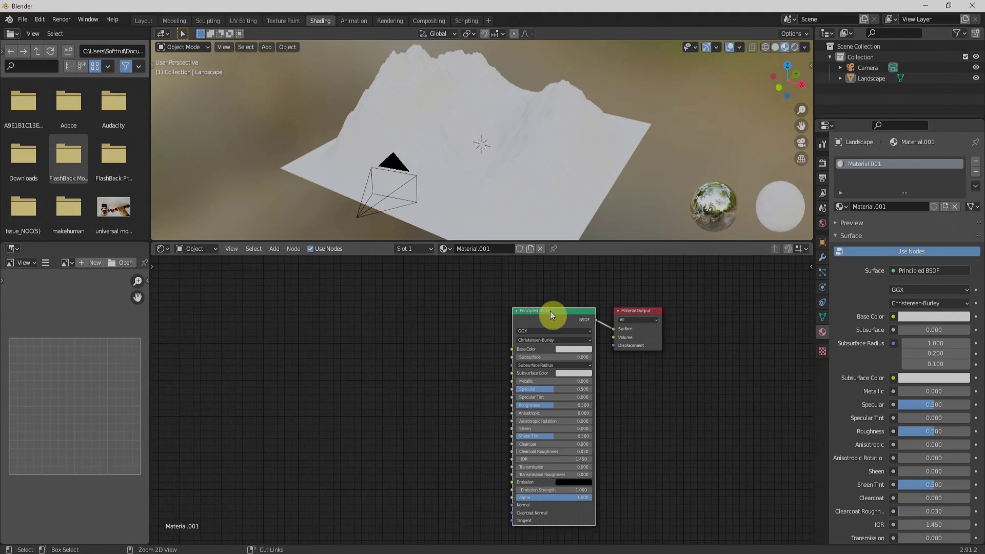
pyautogui.hotkey('ctrl', 'shift', 't')
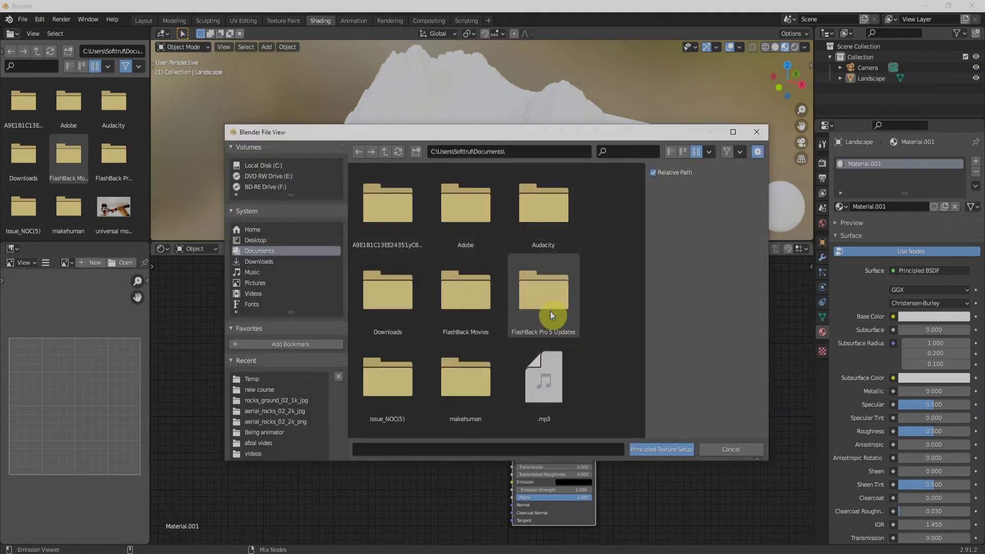
pyautogui.click(254, 402)
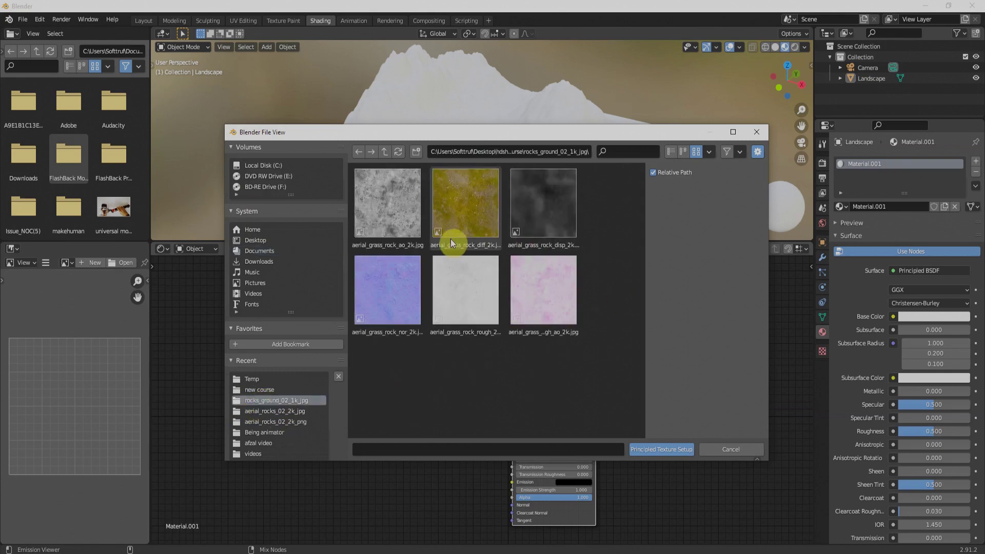
pyautogui.click(469, 230)
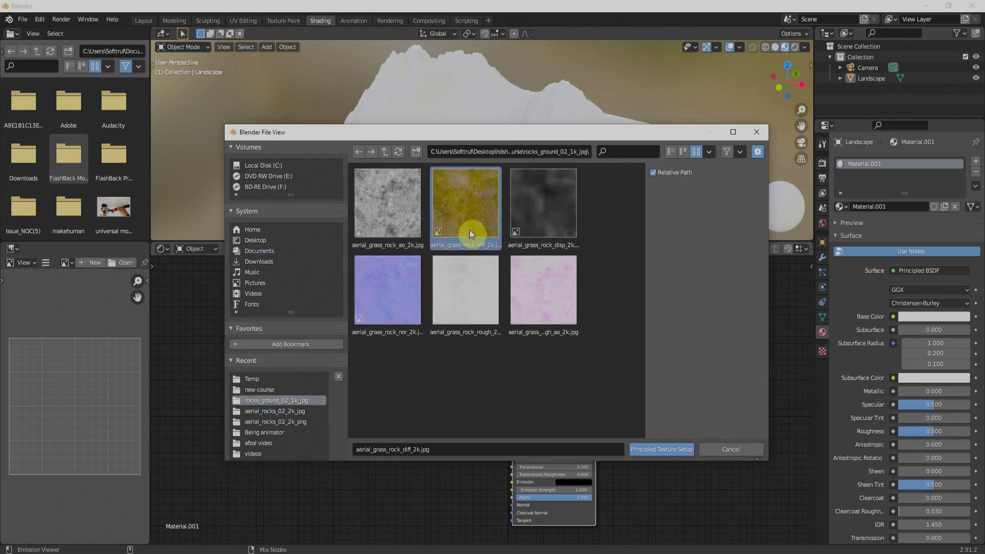
pyautogui.press('a')
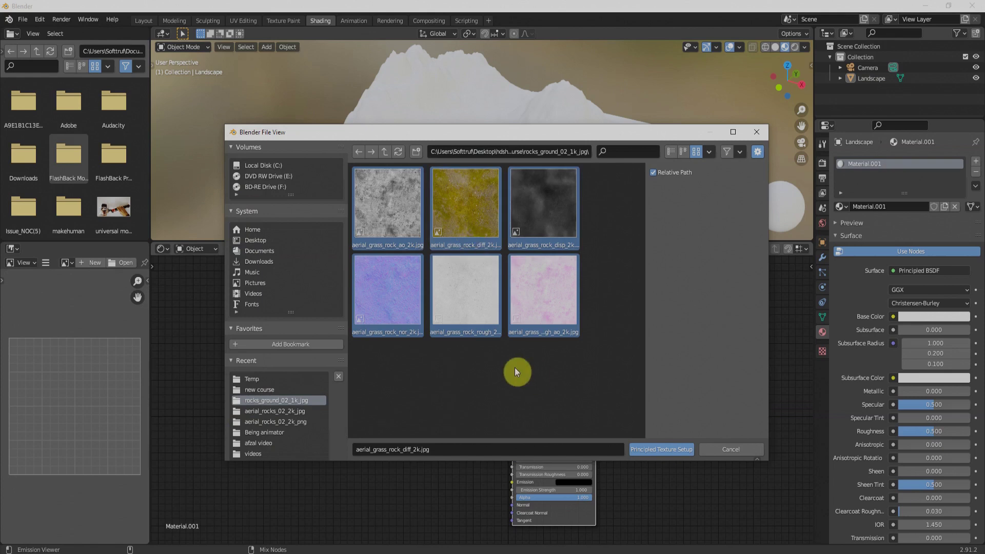
pyautogui.click(660, 449)
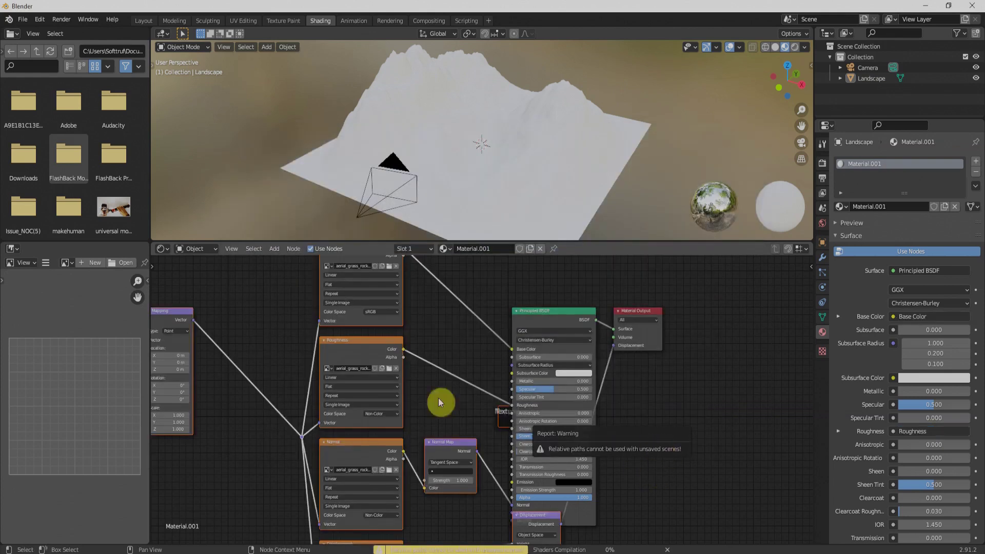
pyautogui.scroll(-2, 467, 402)
pyautogui.keyDown('shift'); pyautogui.moveTo(516, 393); pyautogui.dragTo(549, 482, button='middle'); pyautogui.keyUp('shift')
pyautogui.scroll(6, 530, 412)
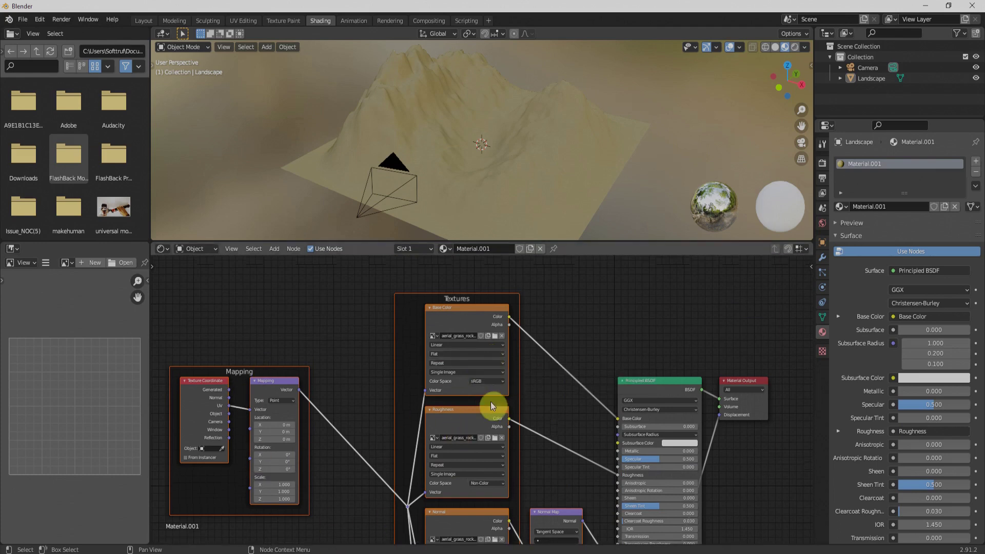
# Step: UV-unwrap the entire landscape mesh with the standard Unwrap method and return to Object Mode
pyautogui.click(461, 311)
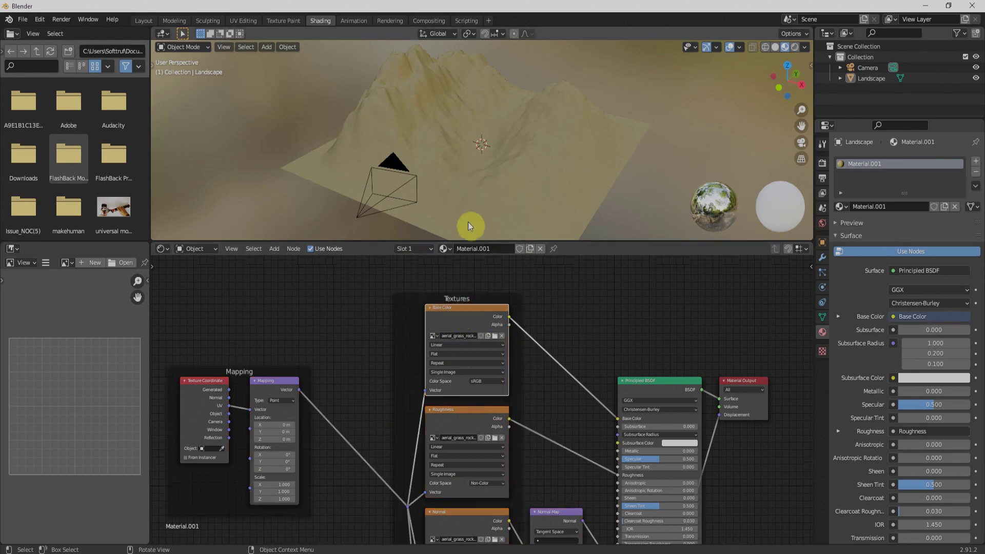
pyautogui.click(572, 128)
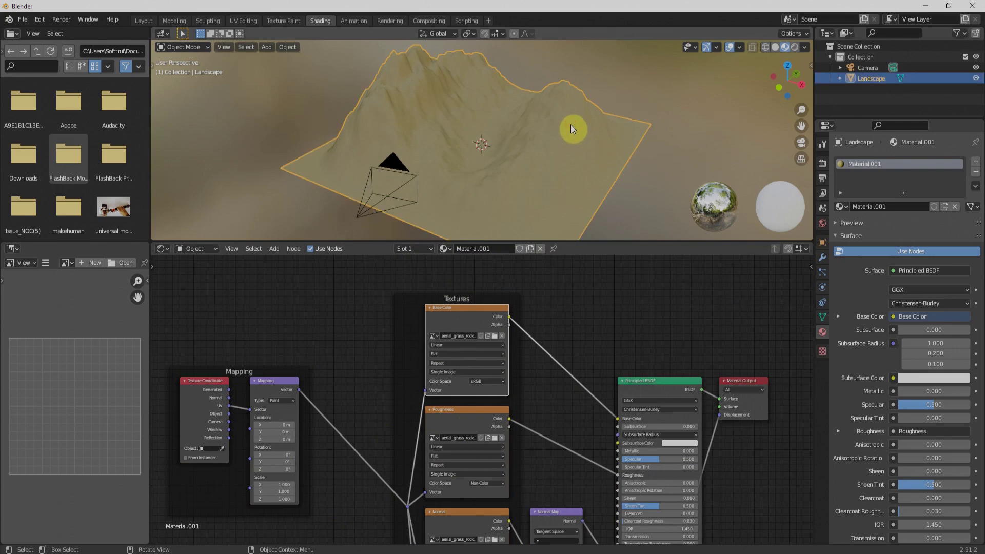
pyautogui.press('Tab')
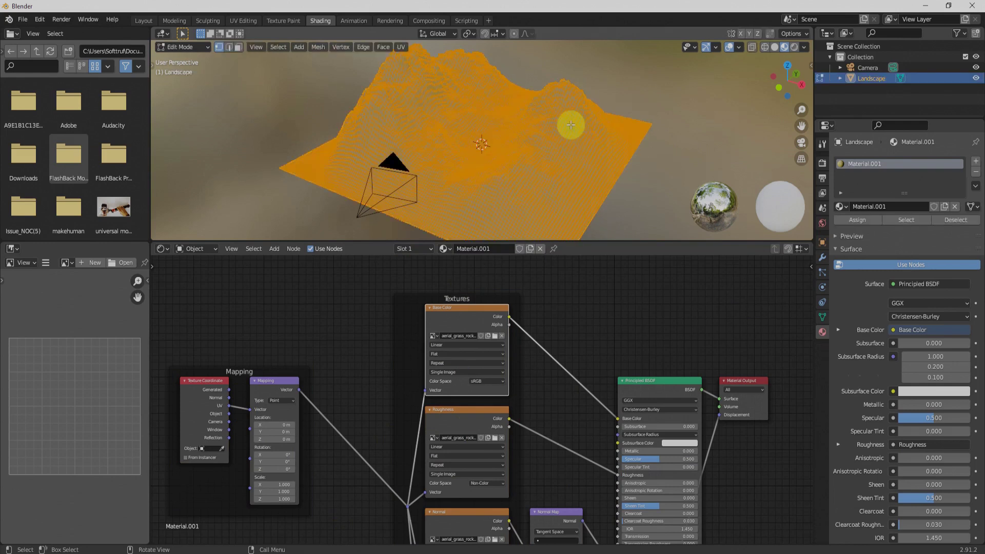
pyautogui.press('u')
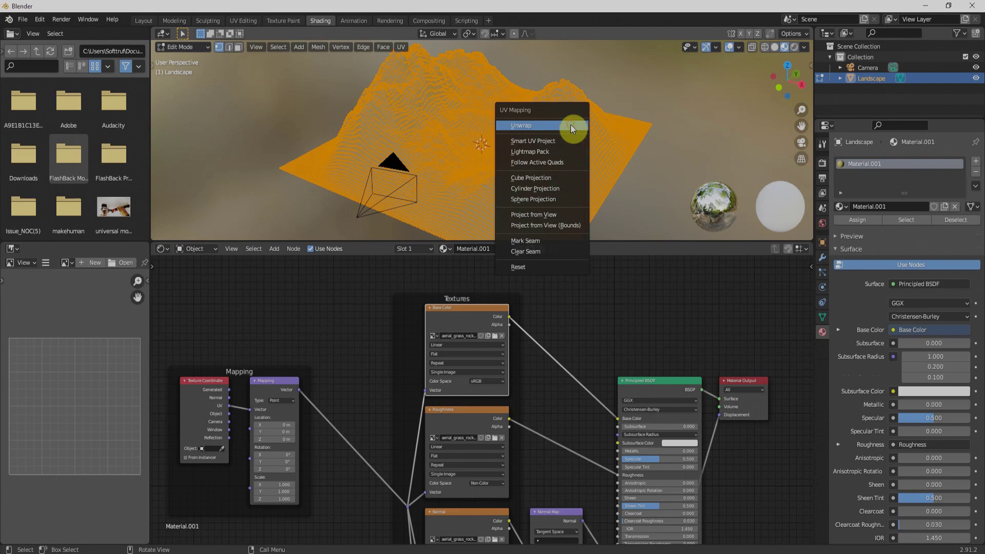
pyautogui.click(559, 125)
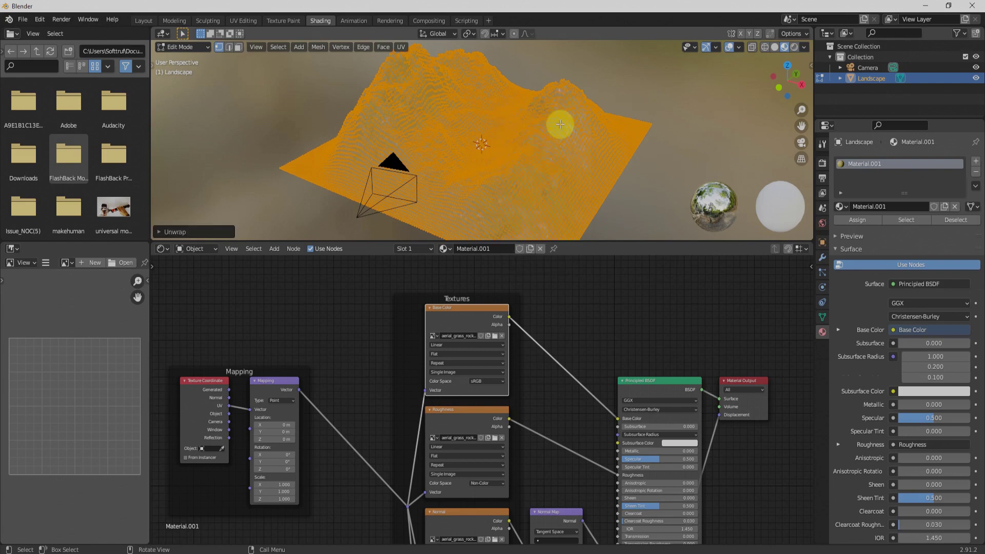
pyautogui.press('Tab')
# Step: Move the Displacement node down so it sits clear below the Principled BSDF node
pyautogui.scroll(2, 420, 368)
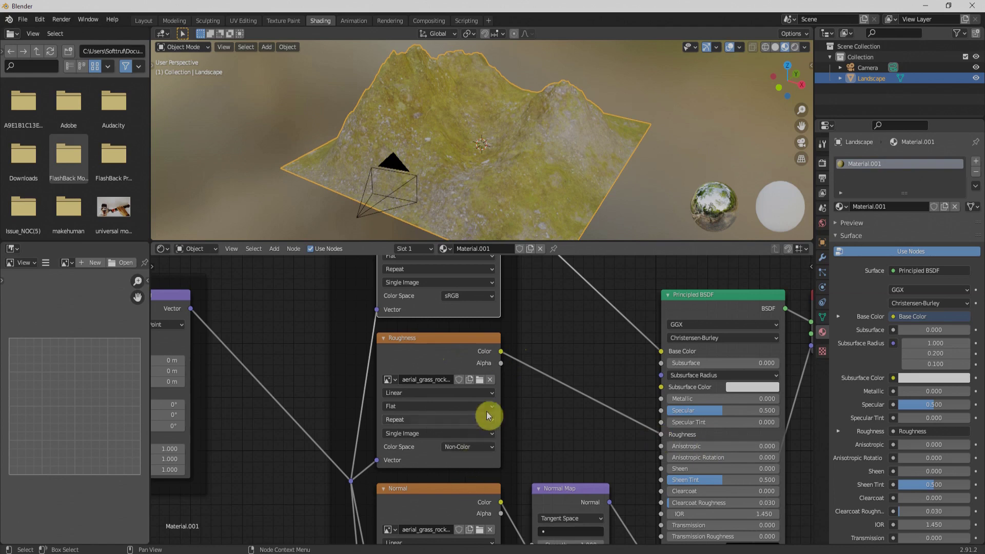
pyautogui.scroll(-2, 482, 434)
pyautogui.moveTo(532, 472); pyautogui.dragTo(527, 391, button='middle')
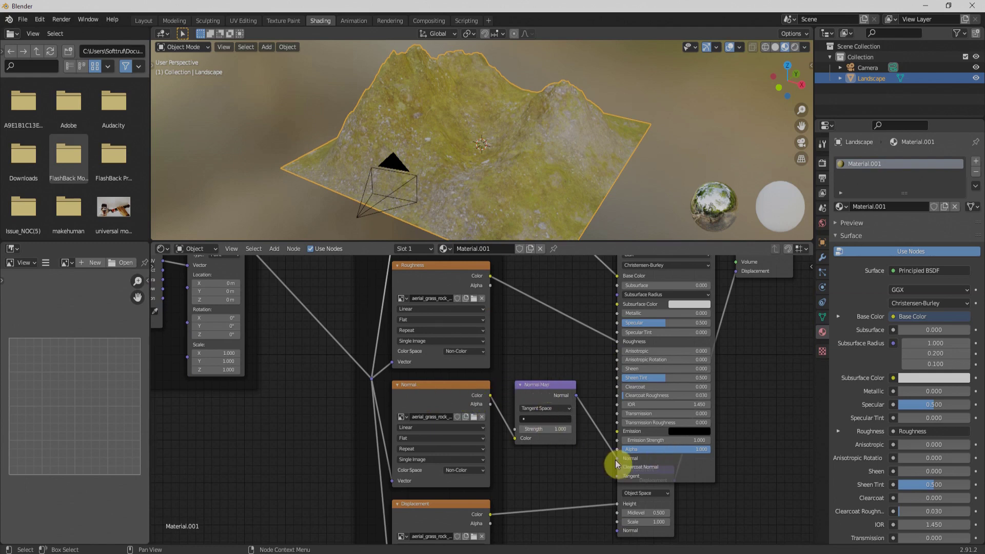
pyautogui.moveTo(523, 503); pyautogui.dragTo(528, 409, button='middle')
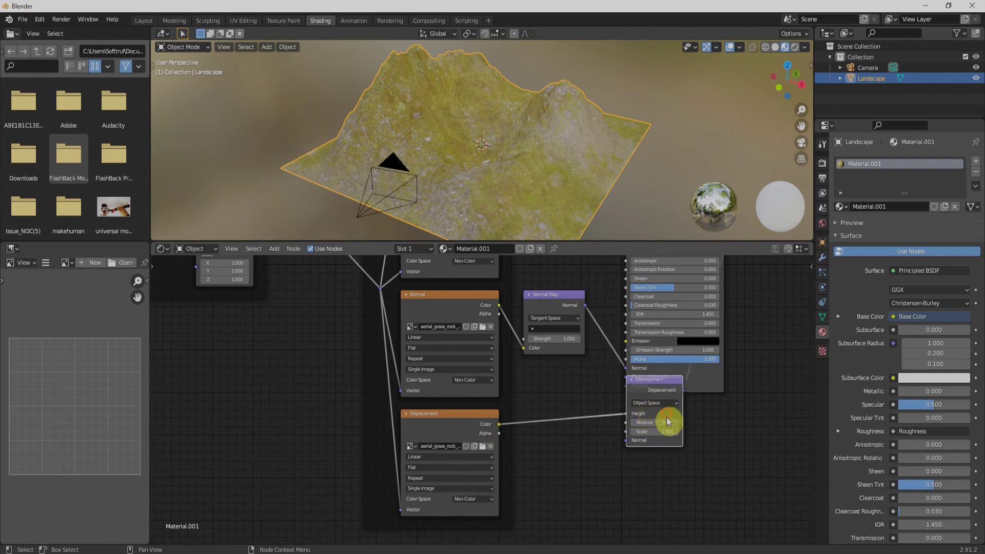
pyautogui.moveTo(666, 418); pyautogui.dragTo(665, 469)
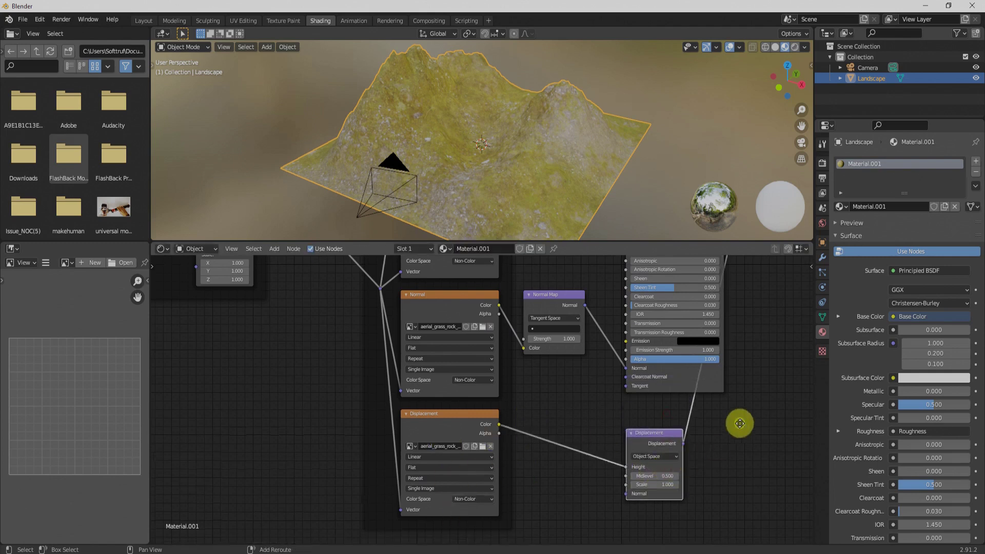
# Step: Set the Mapping node's scale to 5 on X, Y and Z for the landscape textures
pyautogui.moveTo(700, 467); pyautogui.dragTo(664, 499, button='middle')
pyautogui.moveTo(579, 320); pyautogui.dragTo(459, 475, button='middle')
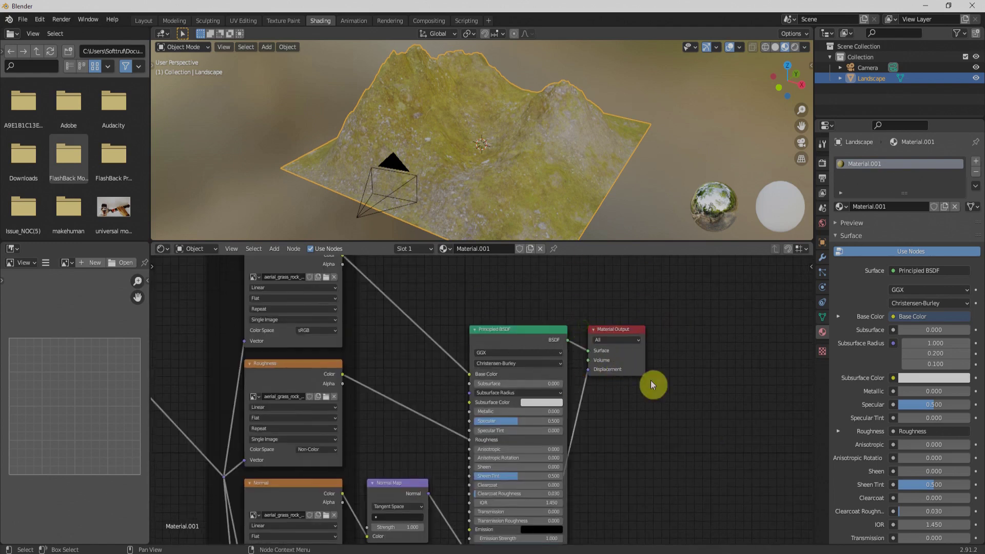
pyautogui.moveTo(479, 433); pyautogui.dragTo(777, 365, button='middle')
pyautogui.moveTo(421, 394); pyautogui.dragTo(436, 453, button='middle')
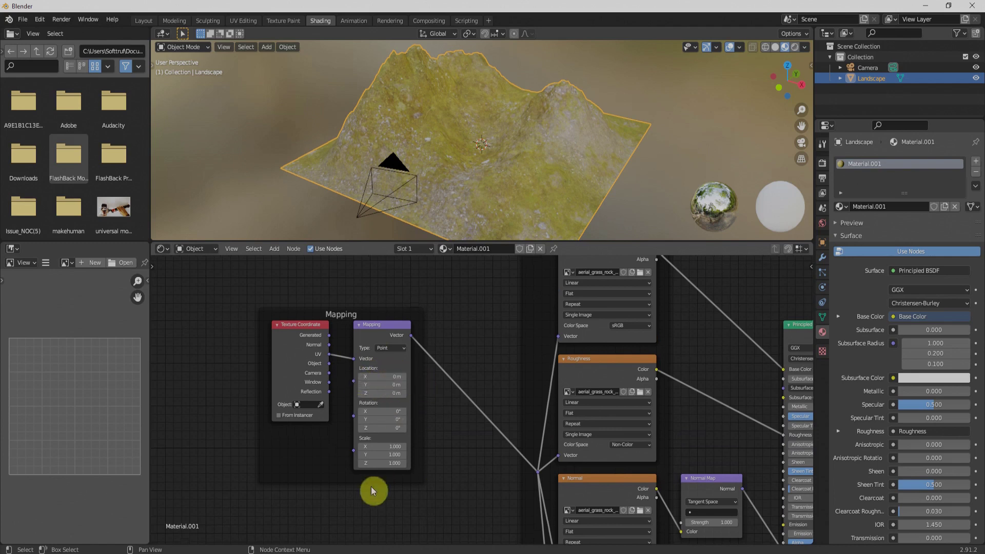
pyautogui.click(384, 447)
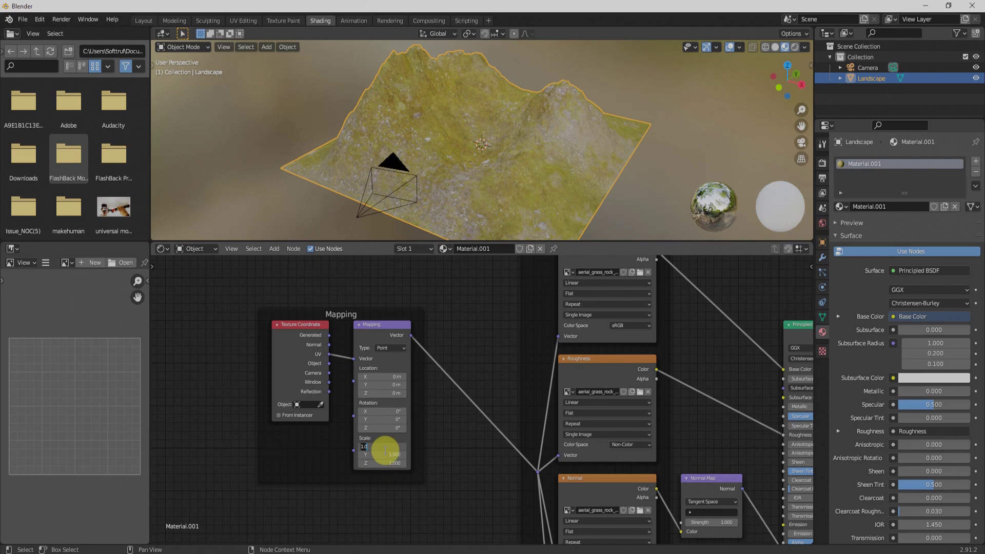
pyautogui.write('5')
pyautogui.press('Return')
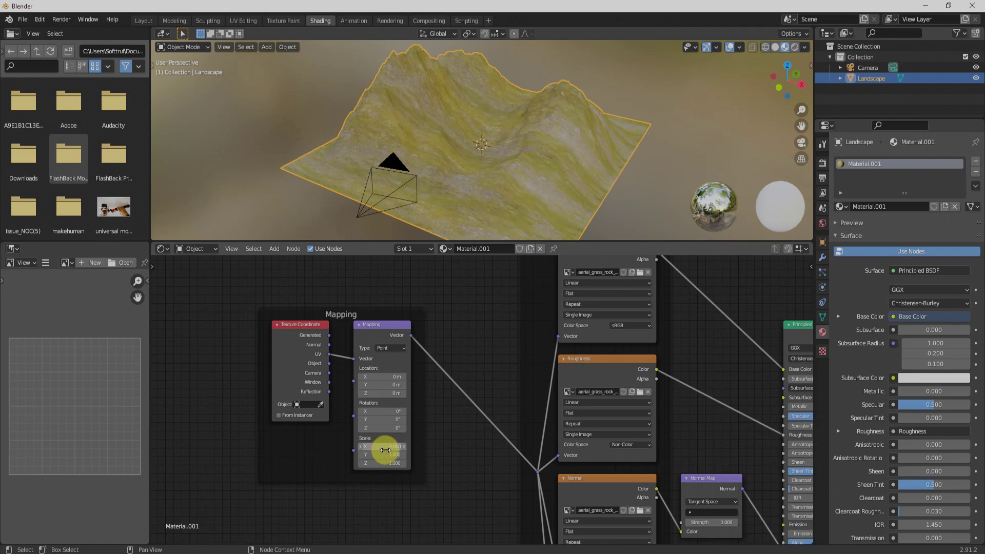
pyautogui.click(384, 455)
pyautogui.write('5')
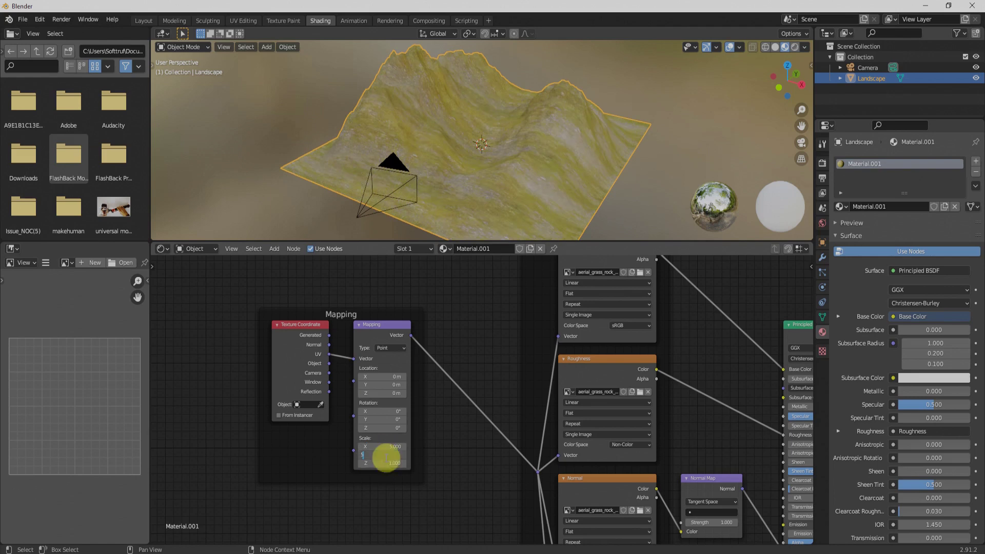
pyautogui.press('Return')
pyautogui.click(390, 463)
pyautogui.write('5')
pyautogui.press('Return')
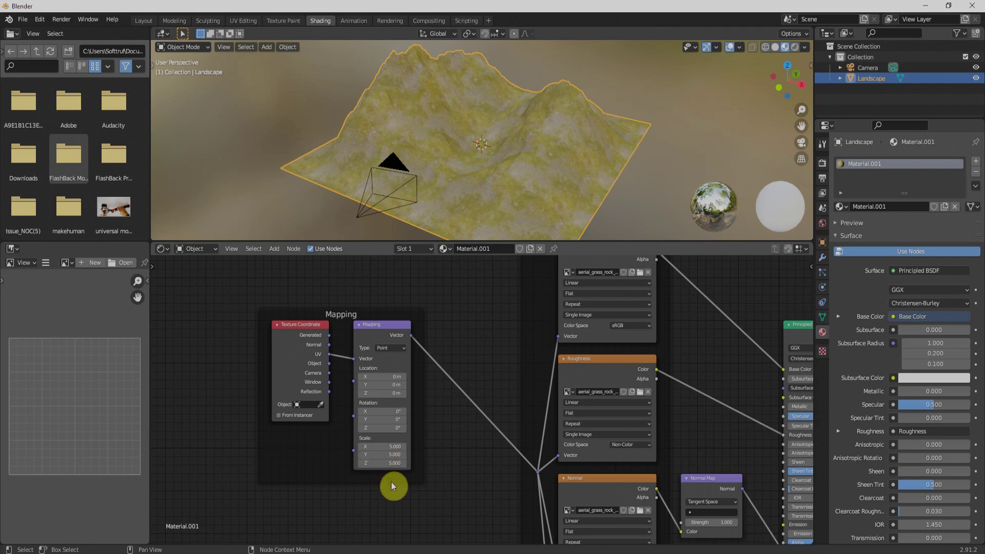
# Step: Inspect the tiled terrain texture from close up and view the landscape through the scene camera
pyautogui.scroll(6, 493, 143)
pyautogui.moveTo(495, 159)
pyautogui.mouseDown(button='middle')
pyautogui.moveTo(522, 155)
pyautogui.moveTo(504, 159)
pyautogui.mouseUp(button='middle')
pyautogui.scroll(-5, 505, 159)
pyautogui.scroll(2, 565, 205)
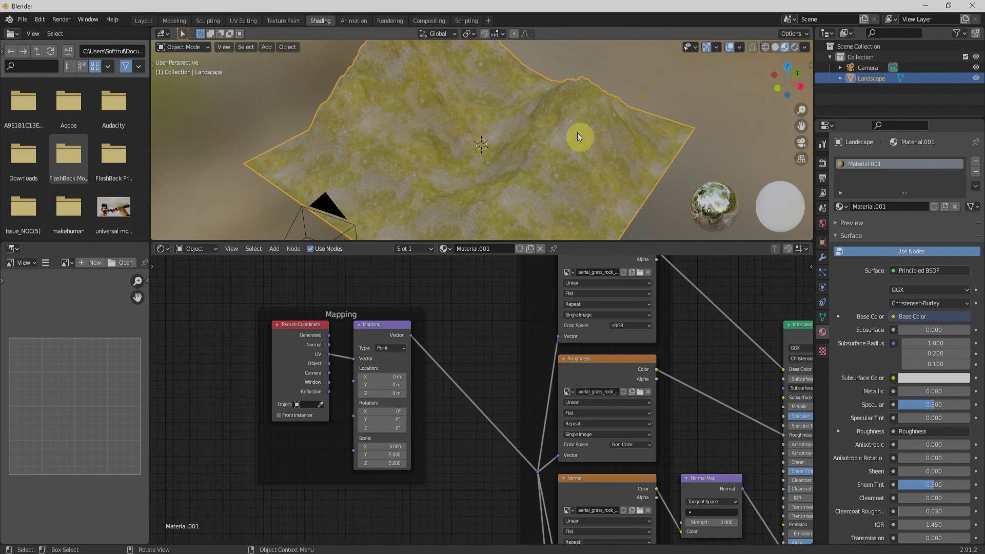
pyautogui.moveTo(485, 127); pyautogui.dragTo(503, 149, button='middle')
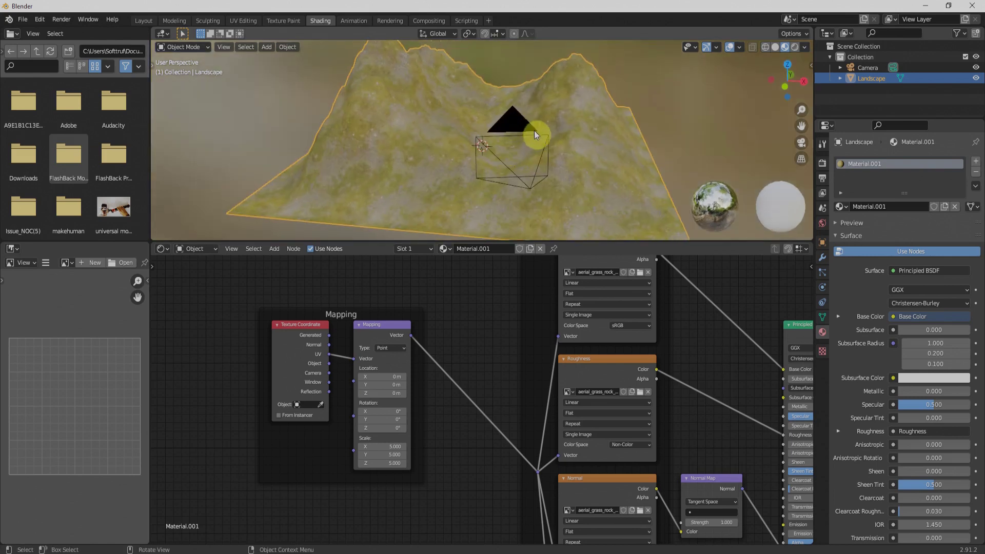
pyautogui.press('KP_0')
pyautogui.keyDown('shift'); pyautogui.moveTo(568, 161); pyautogui.dragTo(546, 152, button='middle'); pyautogui.keyUp('shift')
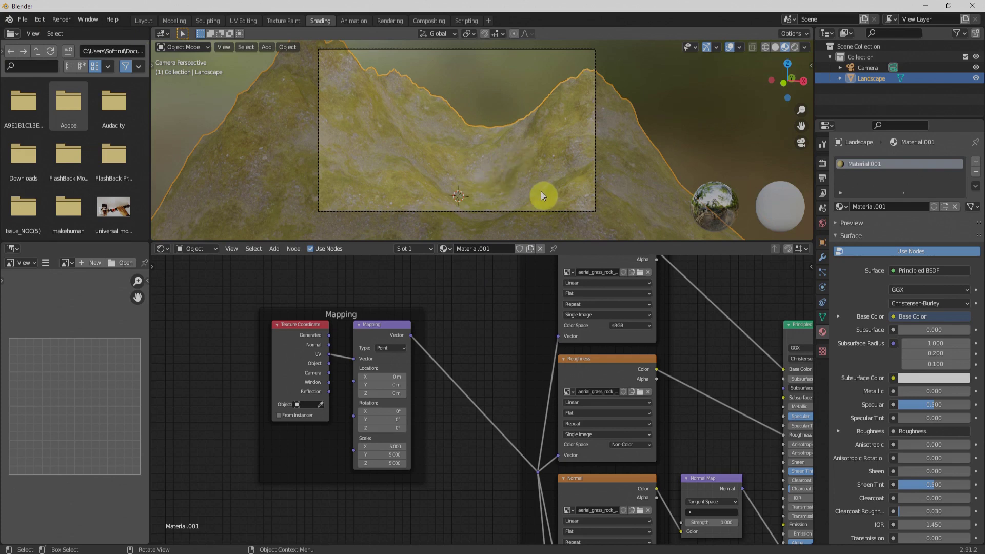
# Step: Switch the node editor to the World shader and show the World properties
pyautogui.click(211, 248)
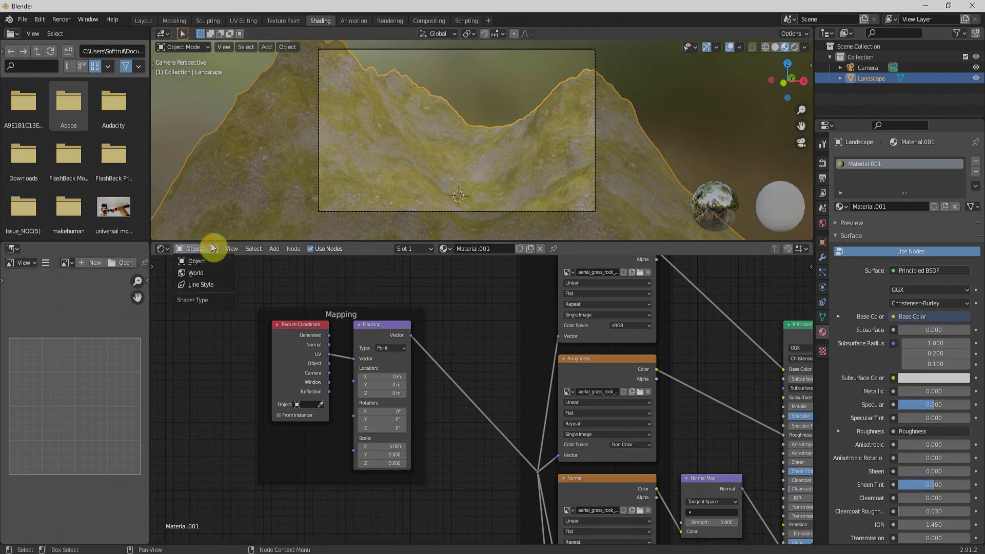
pyautogui.click(197, 273)
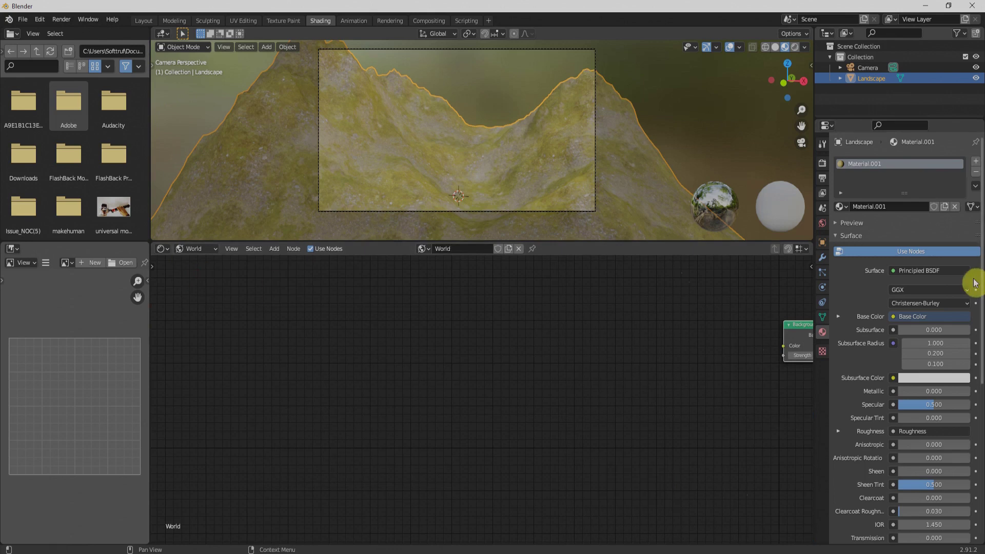
pyautogui.click(823, 224)
pyautogui.moveTo(724, 339); pyautogui.dragTo(531, 339, button='middle')
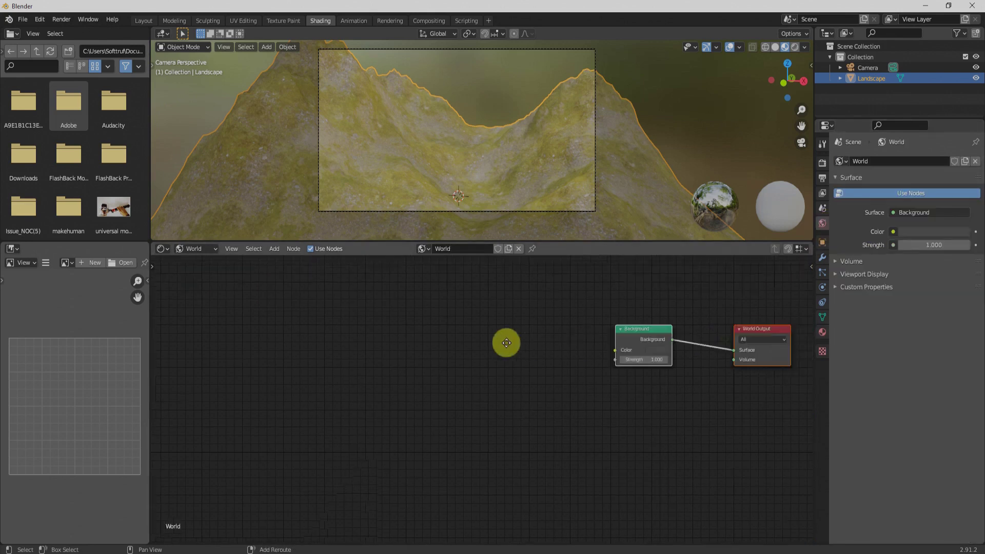
pyautogui.moveTo(532, 339); pyautogui.dragTo(508, 343, button='middle')
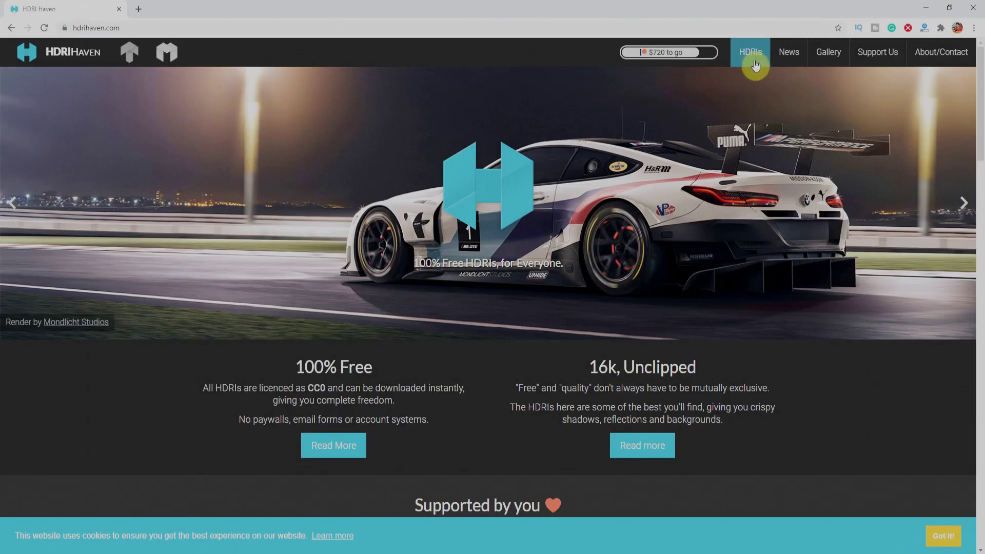
# Step: Switch to the browser, view the Nature category of HDRIs on HDRI Haven and return to Blender
pyautogui.click(750, 51)
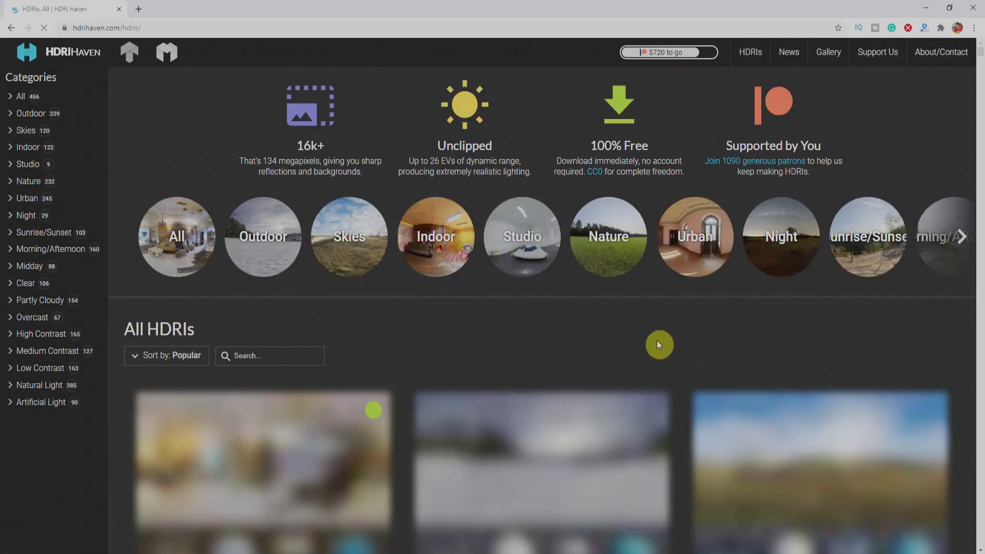
pyautogui.click(617, 258)
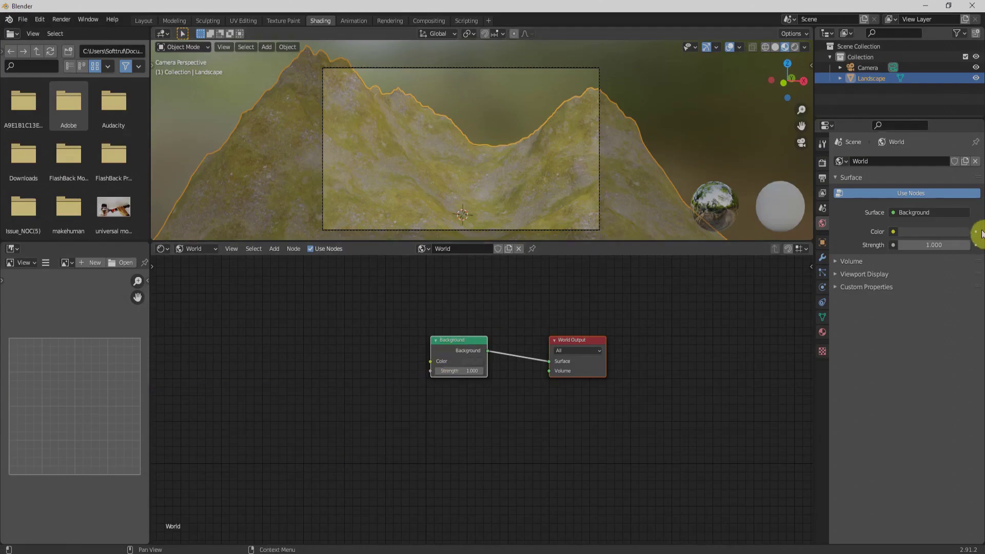
# Step: Assign an Environment Texture to the World background color
pyautogui.click(893, 232)
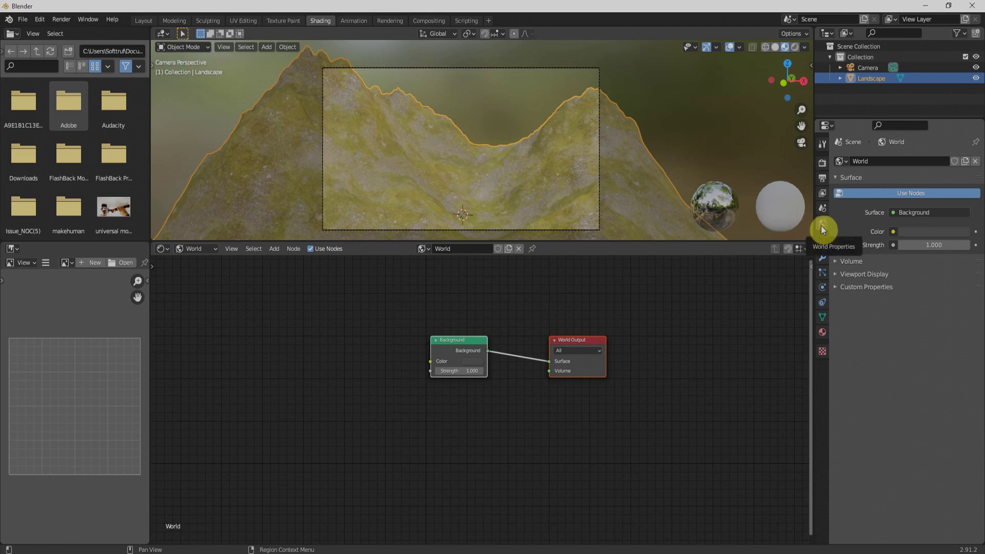
pyautogui.click(893, 232)
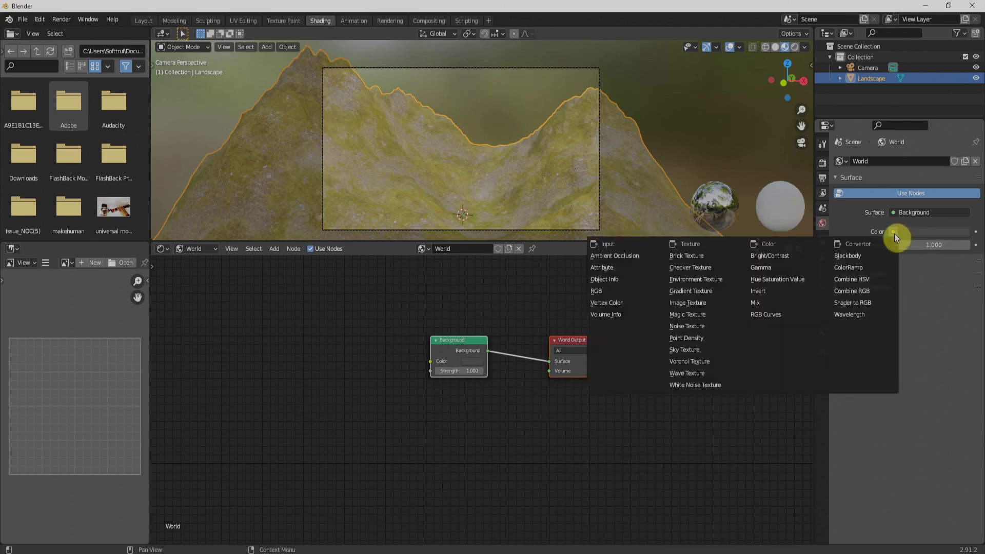
pyautogui.click(706, 279)
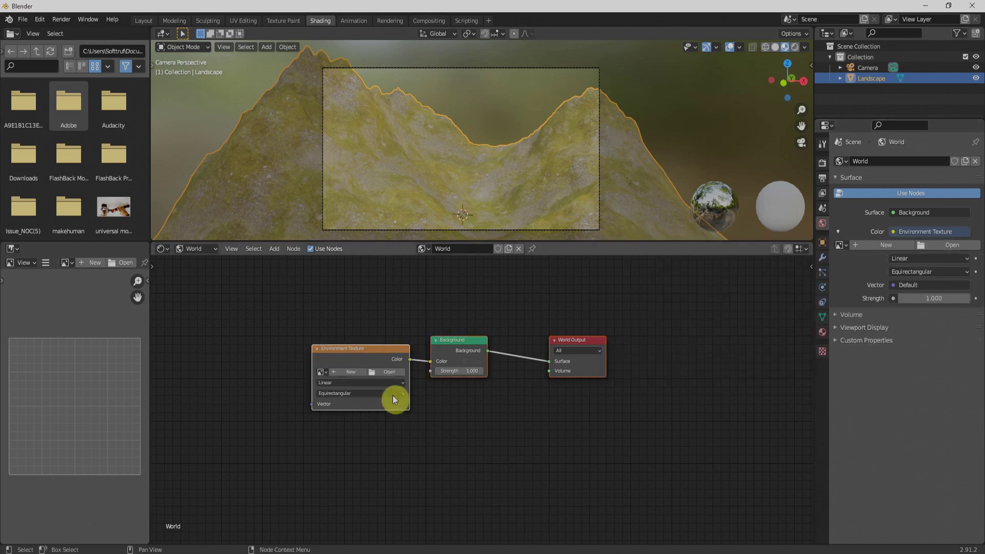
# Step: Load immenstadter_horn_4k.hdr from the new course folder into the Environment Texture and switch the viewport to Rendered shading
pyautogui.click(387, 372)
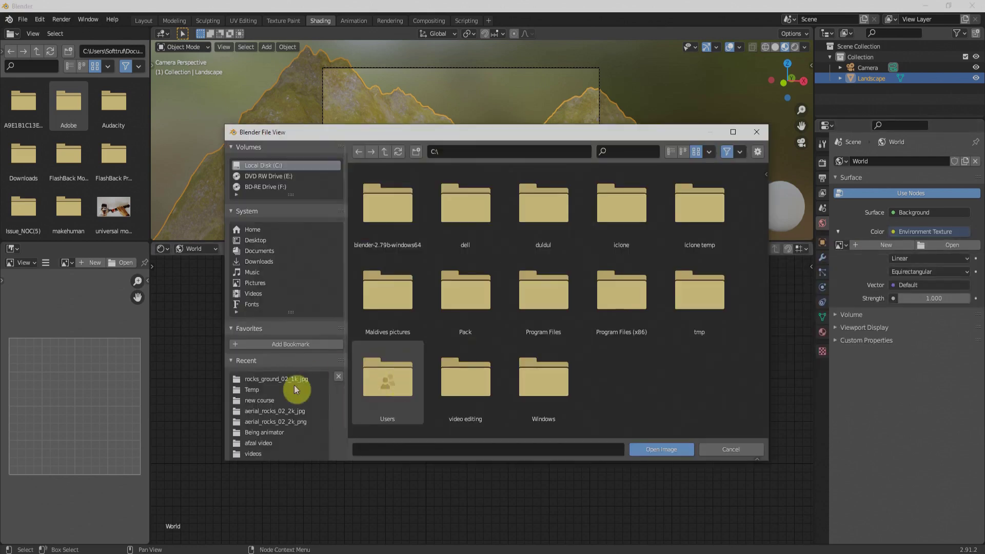
pyautogui.click(259, 400)
pyautogui.scroll(-6, 524, 362)
pyautogui.scroll(3, 524, 362)
pyautogui.click(433, 288)
pyautogui.click(664, 451)
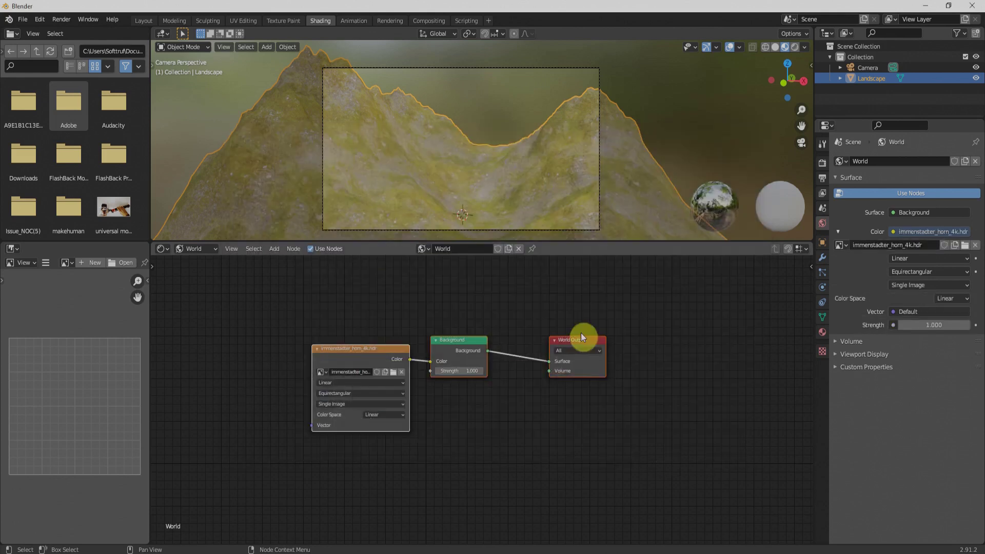
pyautogui.press('z')
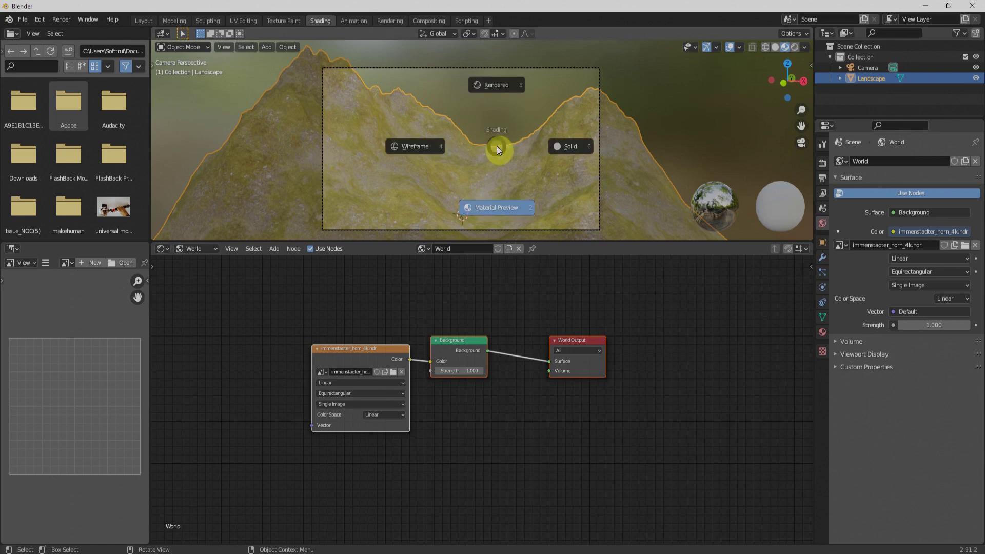
pyautogui.click(494, 87)
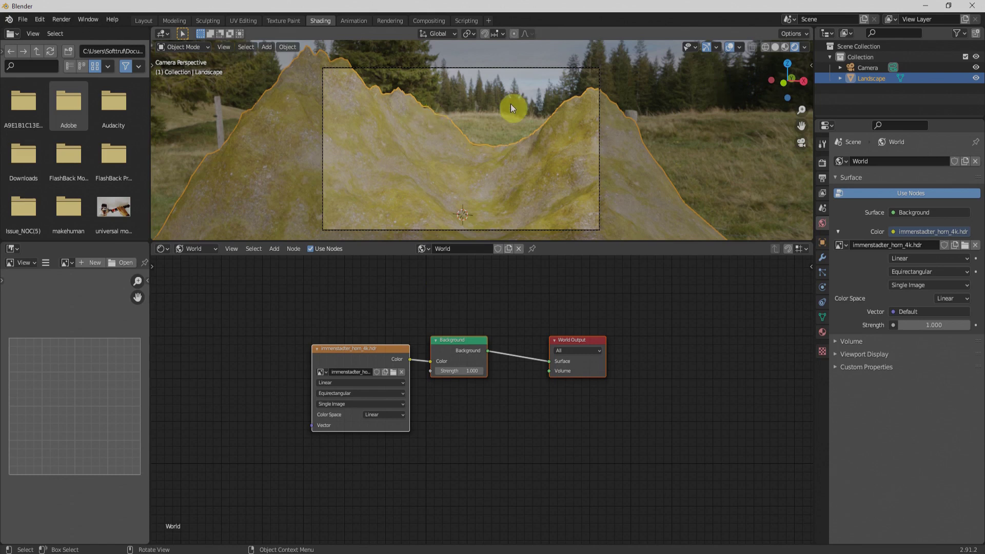
# Step: Add Texture Coordinate and Mapping nodes to the environment texture node using Node Wrangler
pyautogui.click(360, 347)
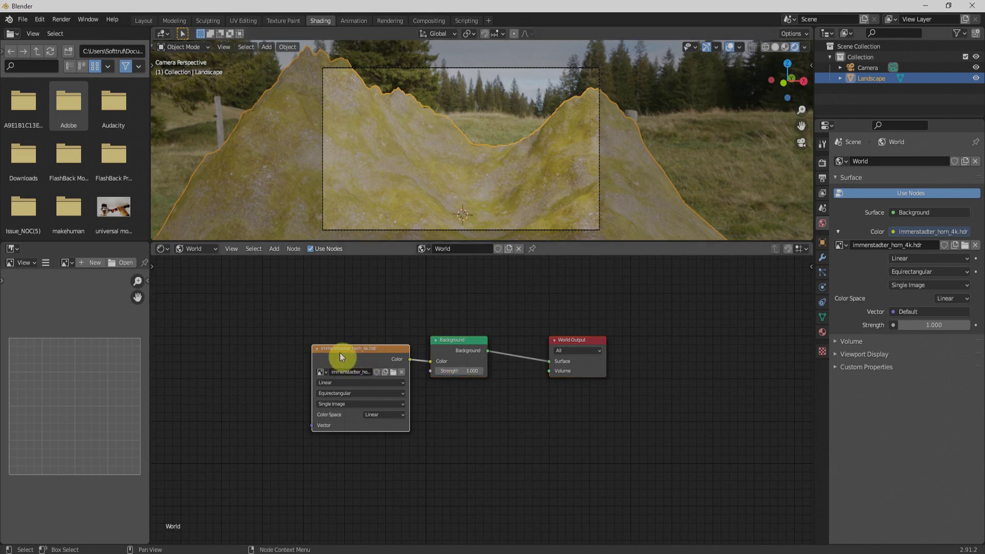
pyautogui.press('ctrl')
pyautogui.hotkey('ctrl', 't')
pyautogui.moveTo(504, 323); pyautogui.dragTo(607, 340, button='middle')
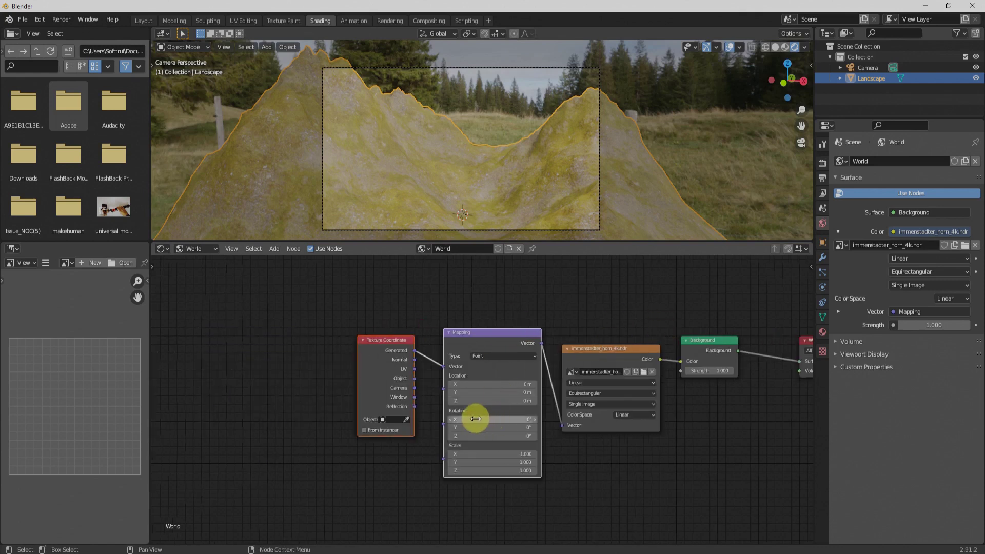
# Step: Set the environment Mapping node's location to 0.3 m on Z and -0.2 m on Y
pyautogui.click(535, 401)
pyautogui.click(534, 401)
pyautogui.click(534, 401)
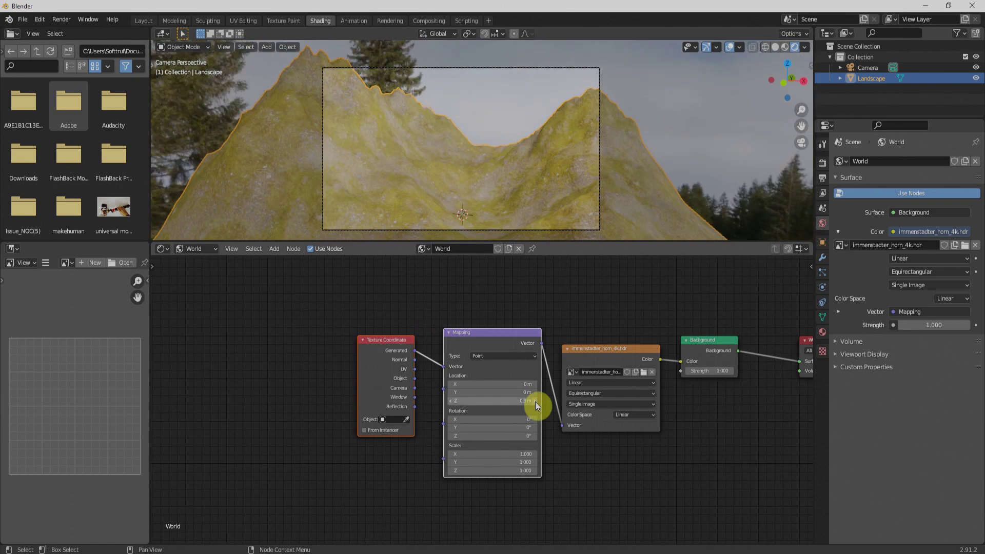
pyautogui.click(450, 393)
pyautogui.click(450, 393)
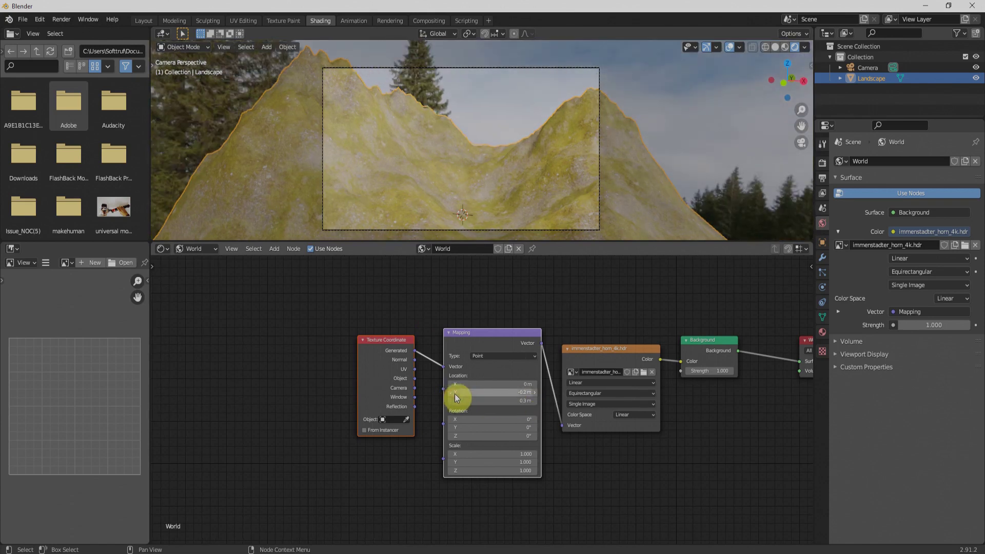
# Step: Set the environment Mapping node's location to 0 m on Y and 0.6 m on Z
pyautogui.click(536, 393)
pyautogui.click(536, 393)
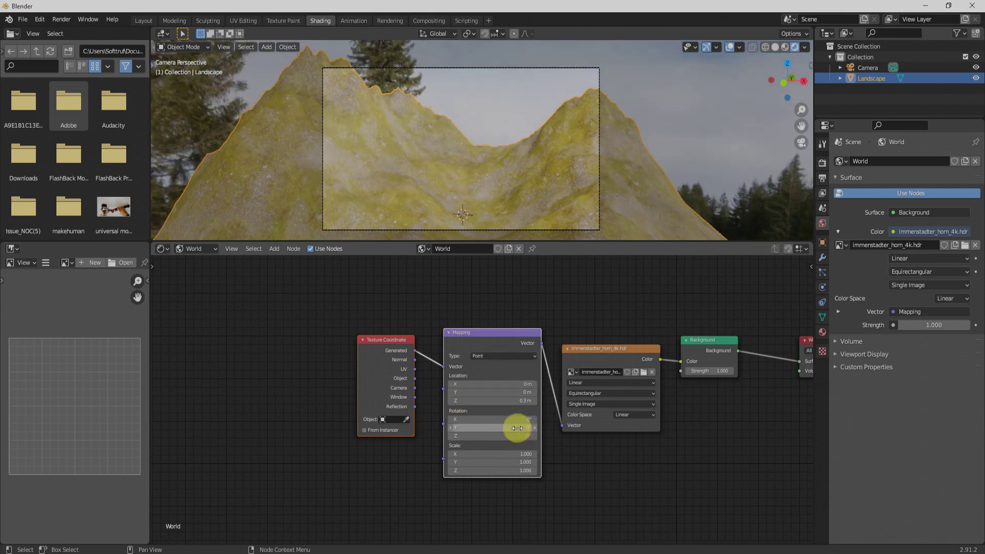
pyautogui.click(534, 400)
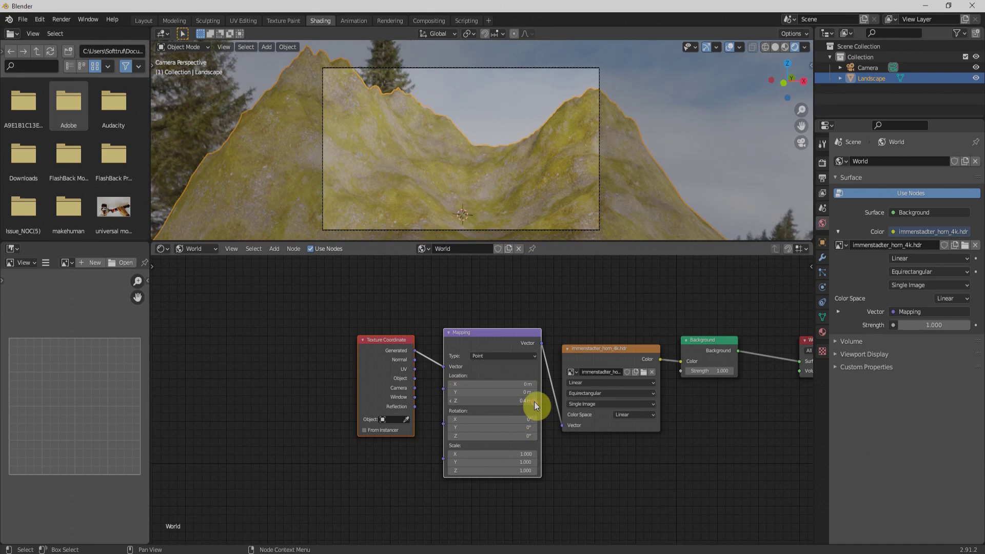
pyautogui.click(534, 400)
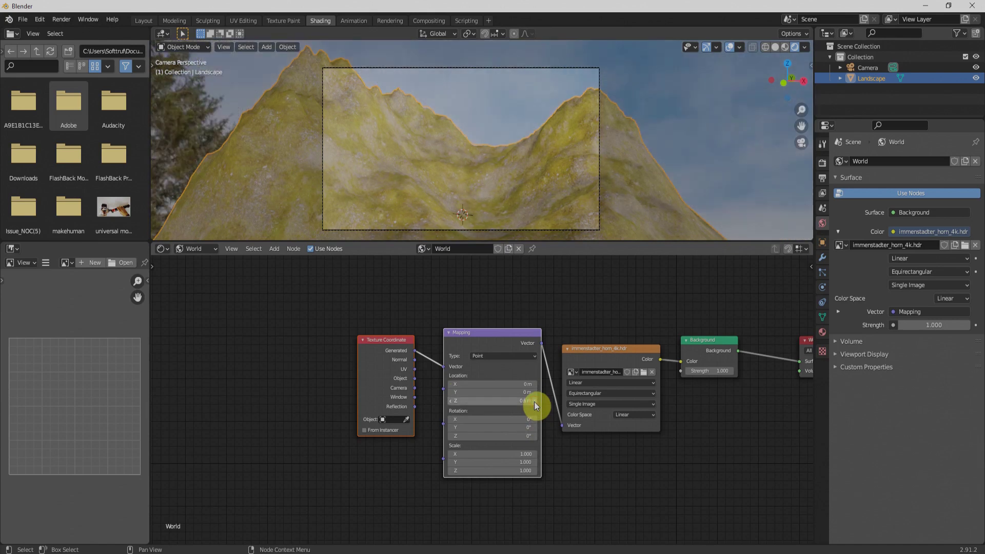
pyautogui.click(533, 401)
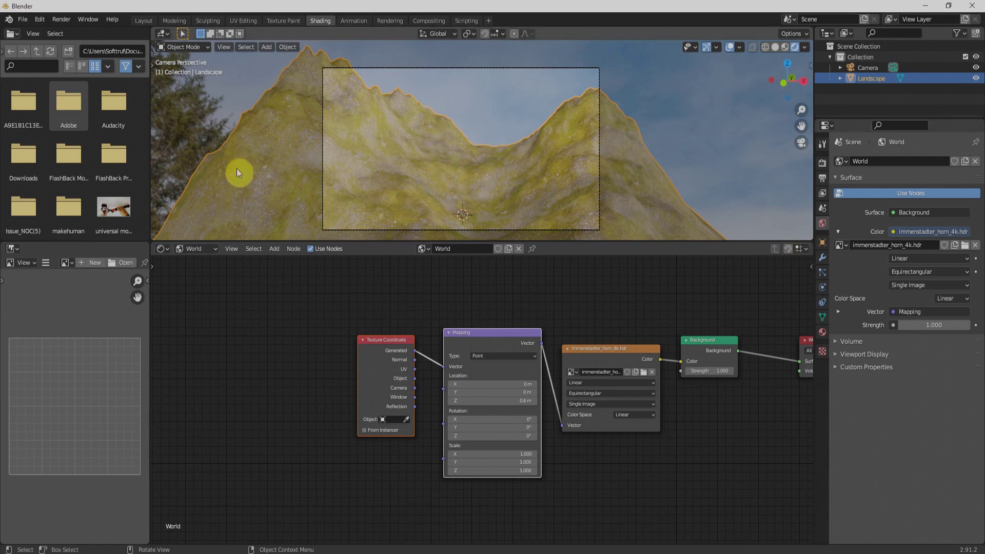
# Step: Enlarge the 3D viewport and set the camera's Passepartout opacity to 1.000
pyautogui.moveTo(610, 242); pyautogui.dragTo(623, 347)
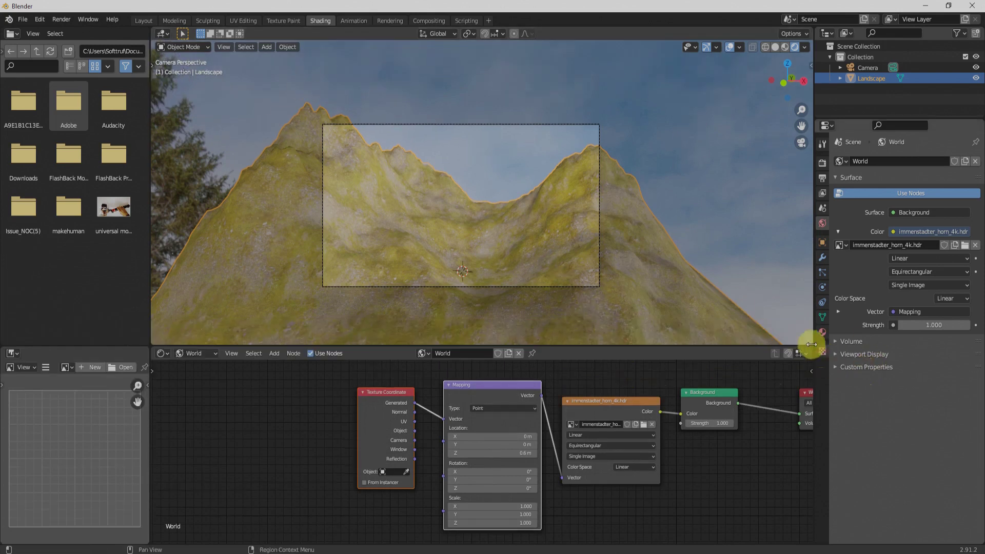
pyautogui.click(599, 284)
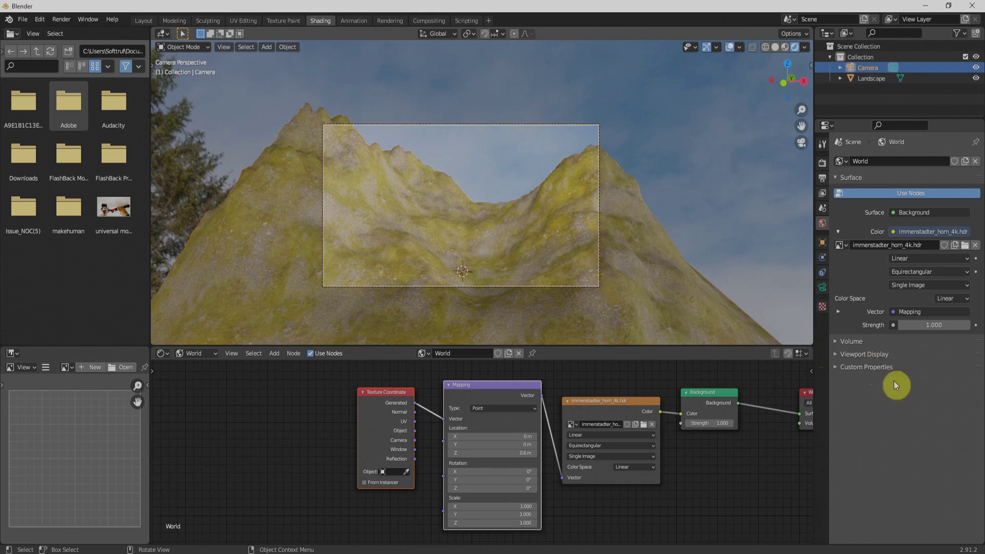
pyautogui.click(823, 287)
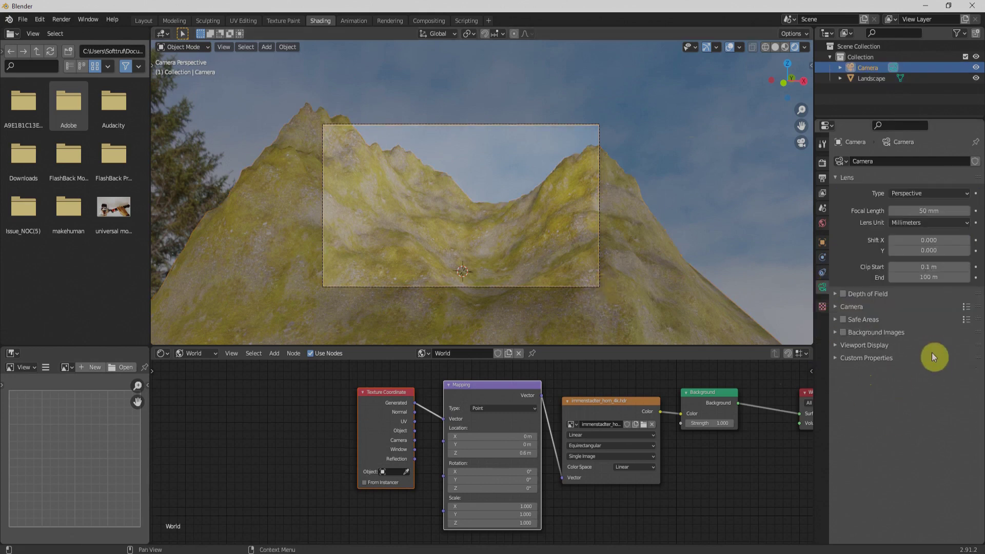
pyautogui.click(836, 347)
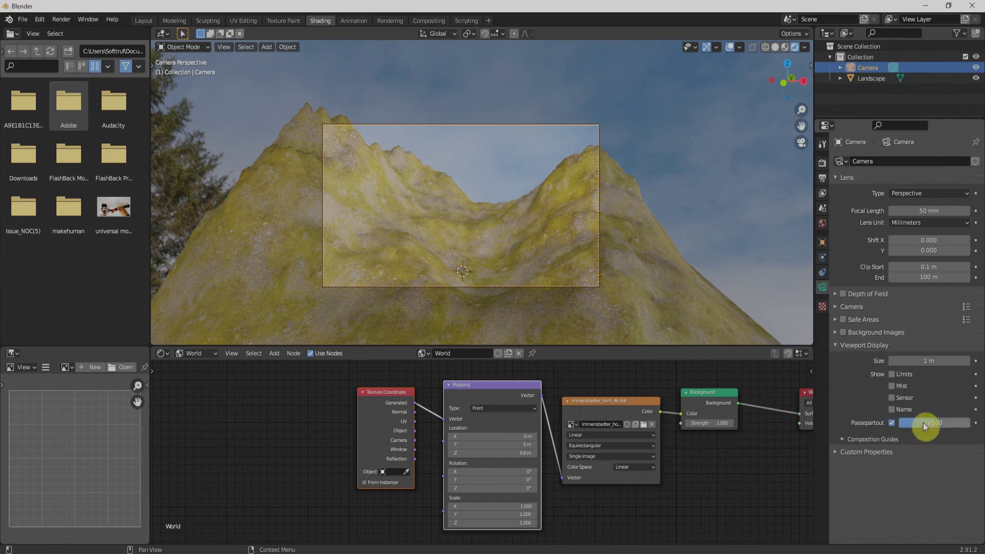
pyautogui.moveTo(936, 422); pyautogui.dragTo(969, 422)
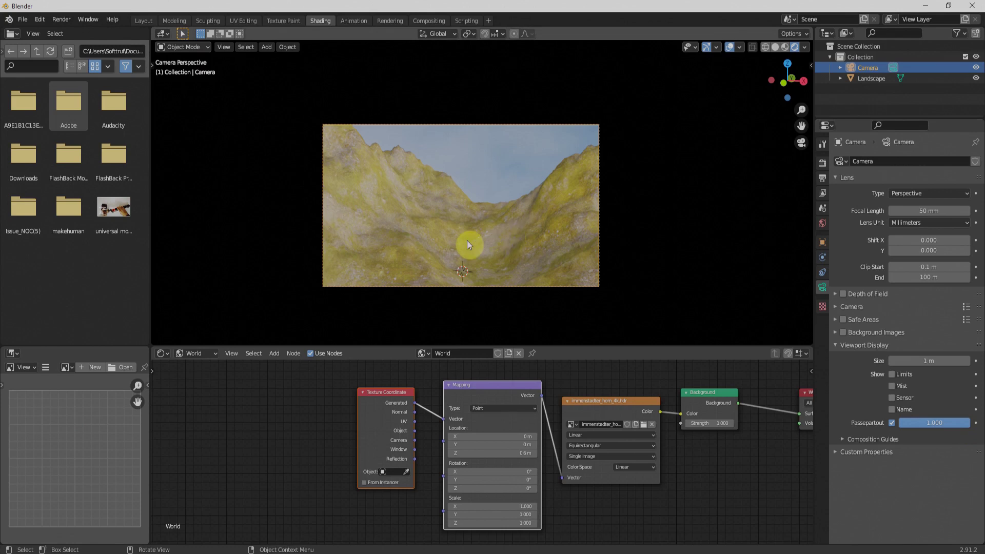
# Step: Add a mesh plane at the landscape's centre for the water and scale it freehand
pyautogui.moveTo(294, 201); pyautogui.dragTo(522, 301, button='middle')
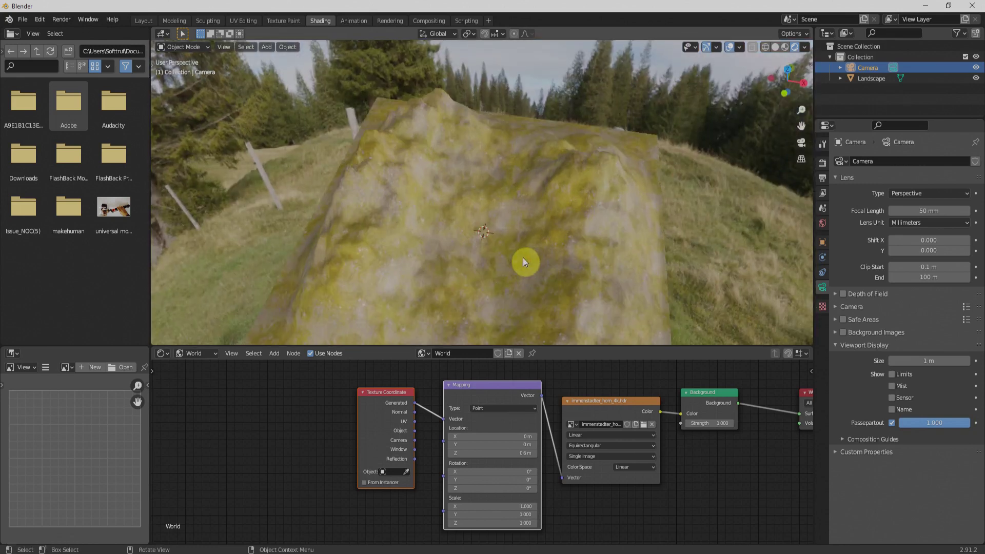
pyautogui.hotkey('shift', 'a')
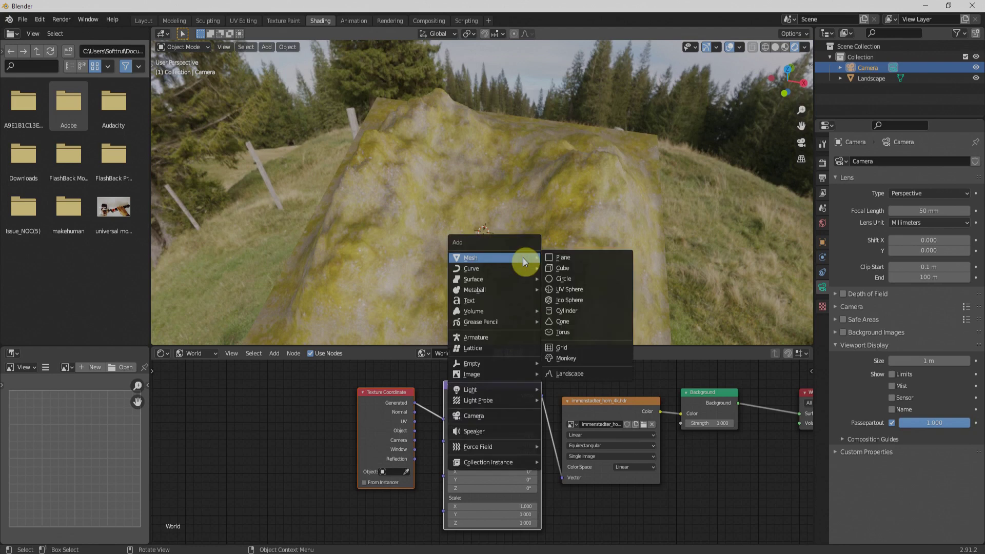
pyautogui.click(569, 258)
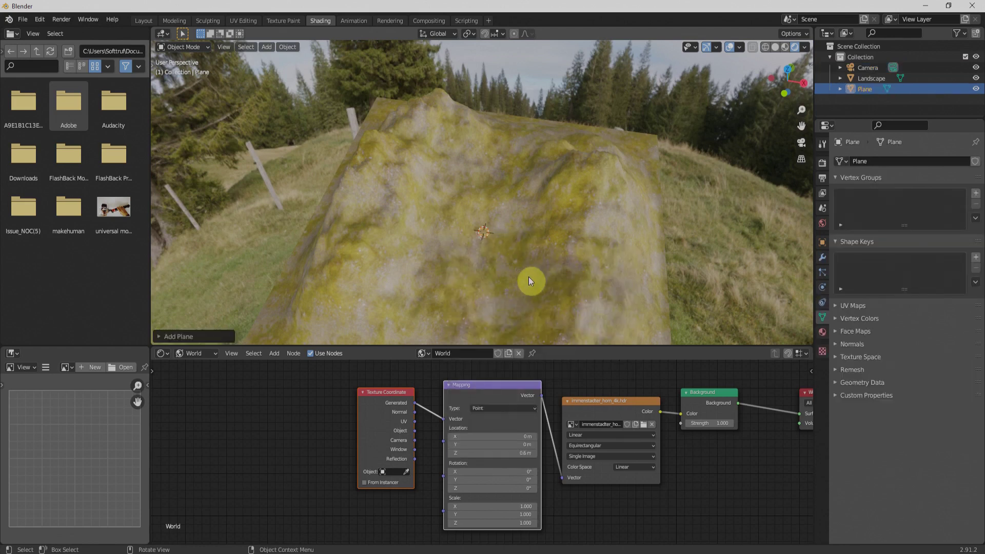
pyautogui.press('s')
pyautogui.click(642, 218)
# Step: Raise the plane along Z from the landscape's base to a water level within the valley, checking it through the camera
pyautogui.press('KP_1')
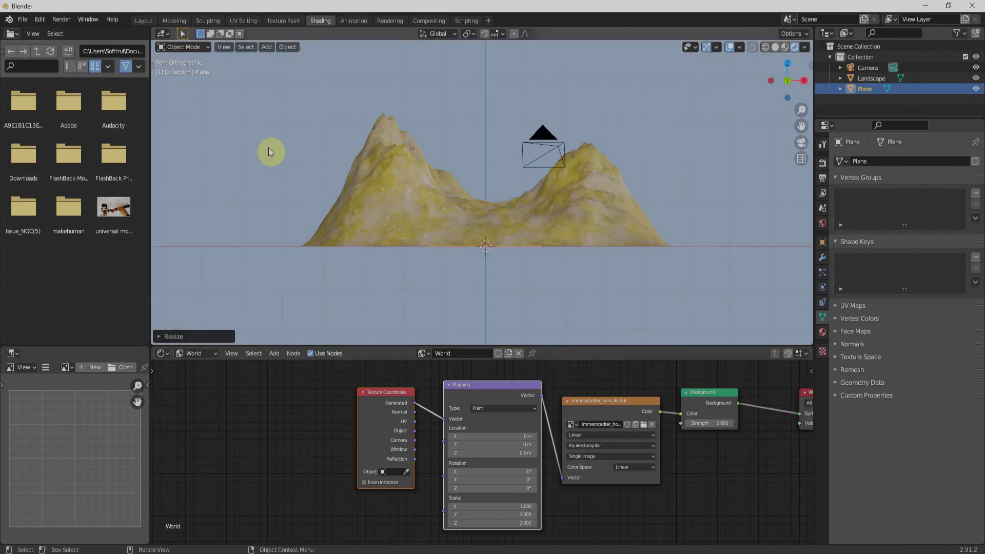
pyautogui.press('t')
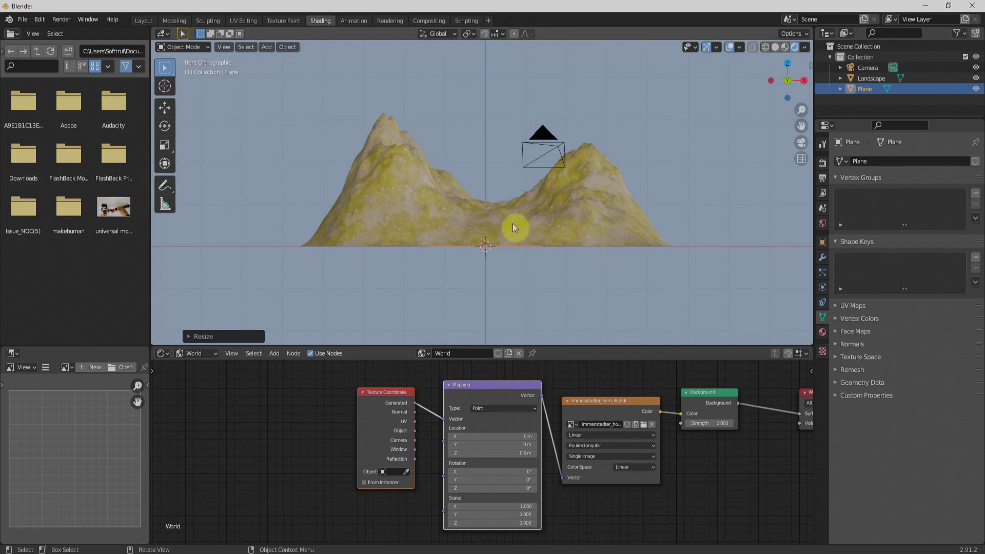
pyautogui.click(164, 109)
pyautogui.moveTo(474, 213); pyautogui.dragTo(487, 165)
pyautogui.moveTo(488, 164); pyautogui.dragTo(468, 229, button='middle')
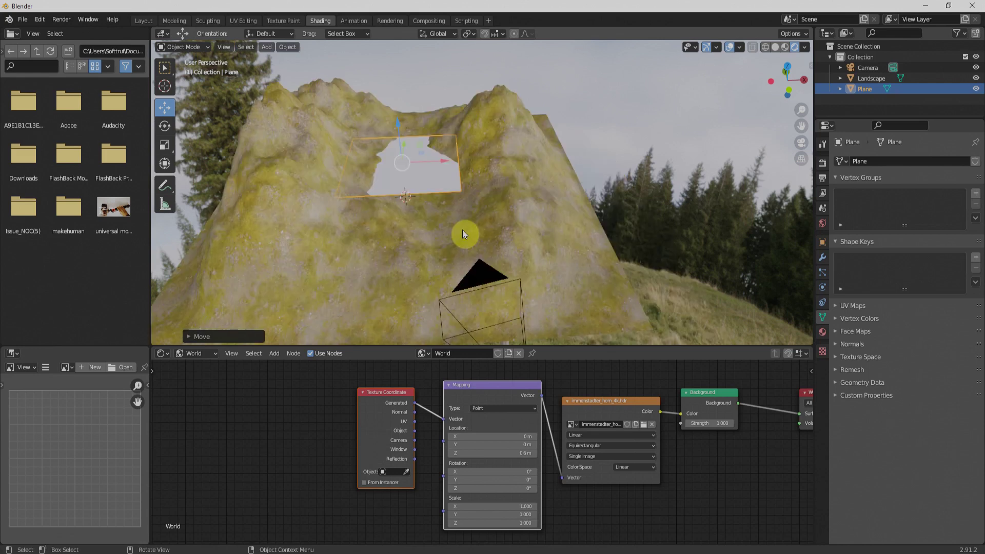
pyautogui.press('KP_0')
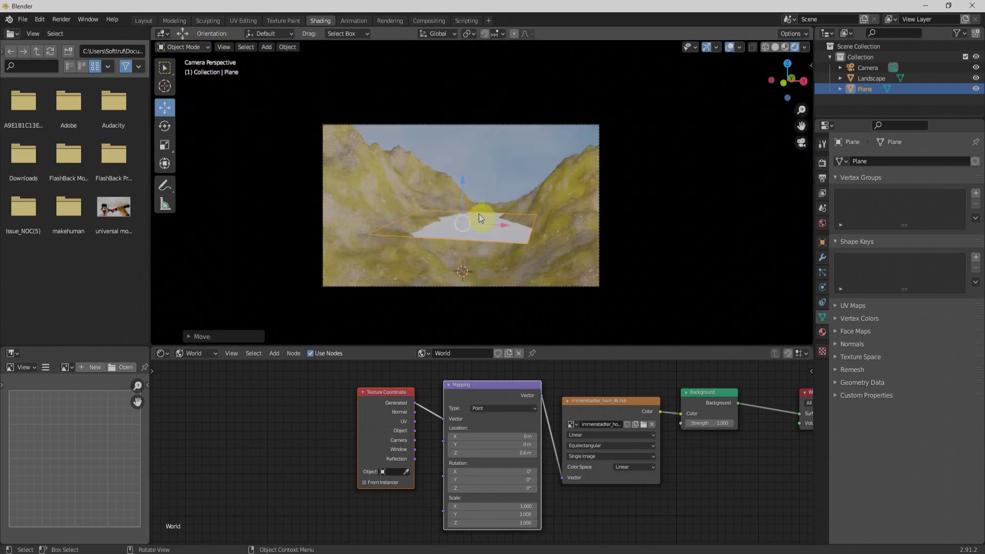
# Step: Move the plane along Y toward the far end of the valley in top view
pyautogui.press('KP_7')
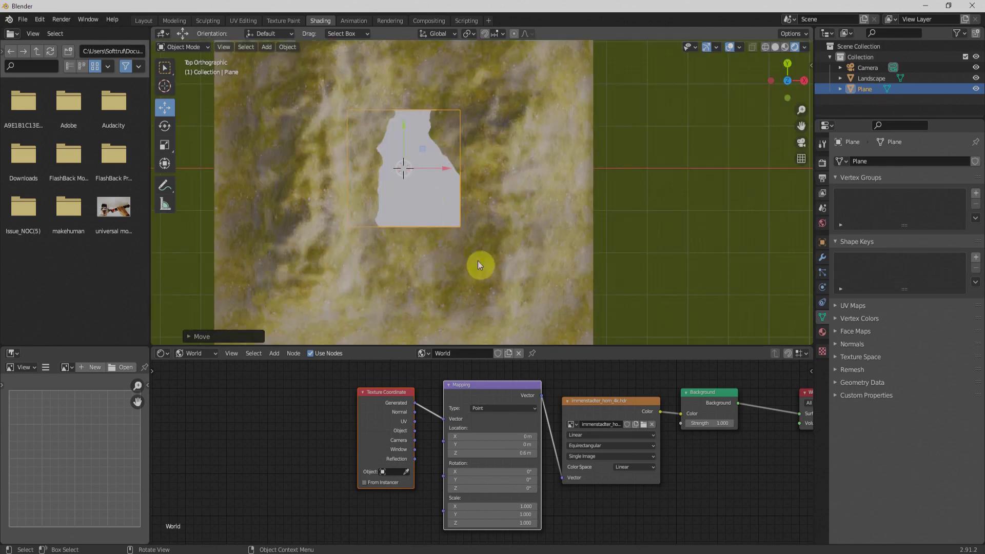
pyautogui.moveTo(408, 140); pyautogui.dragTo(407, 101)
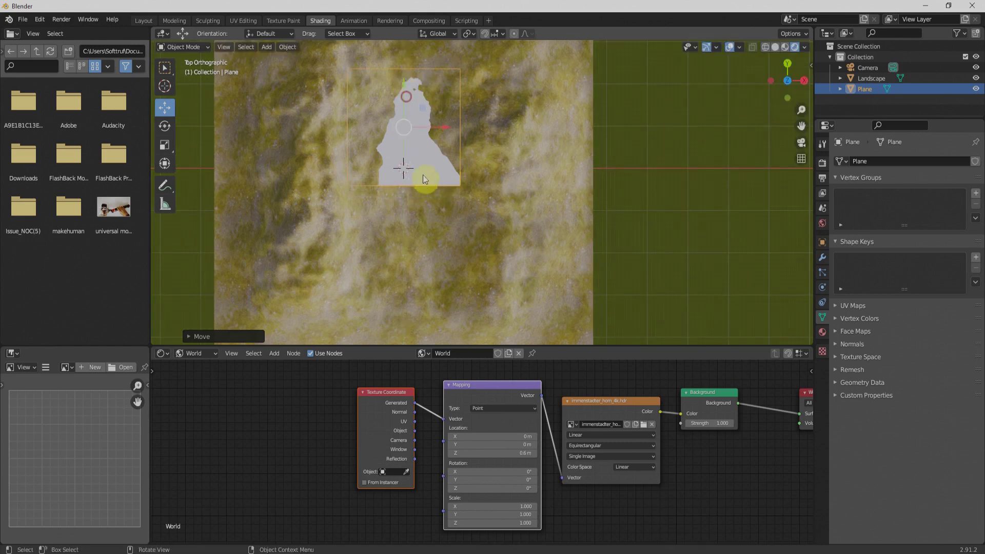
pyautogui.press('s')
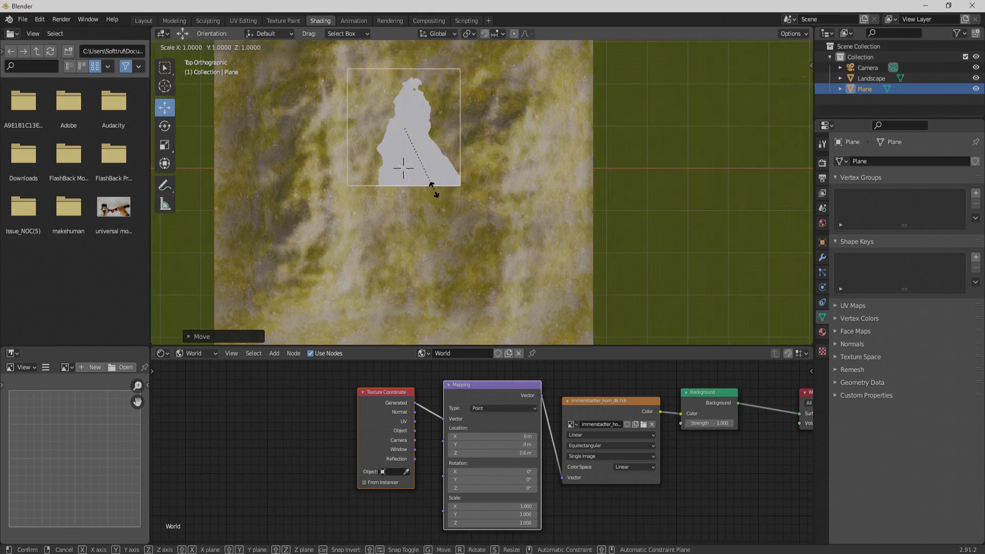
pyautogui.click(435, 191)
# Step: Stretch the plane along Y and X so it fills the valley floor across the camera frame
pyautogui.press('s')
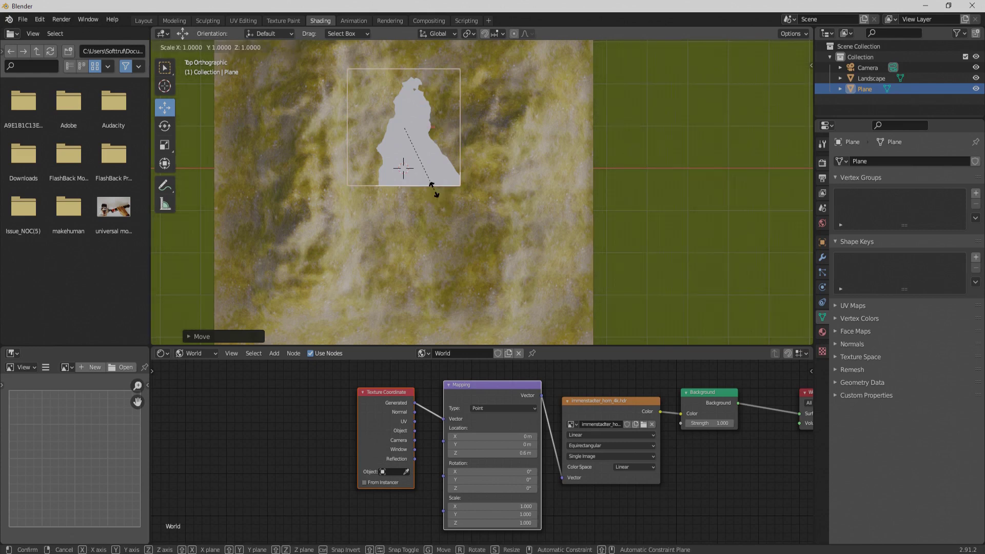
pyautogui.press('y')
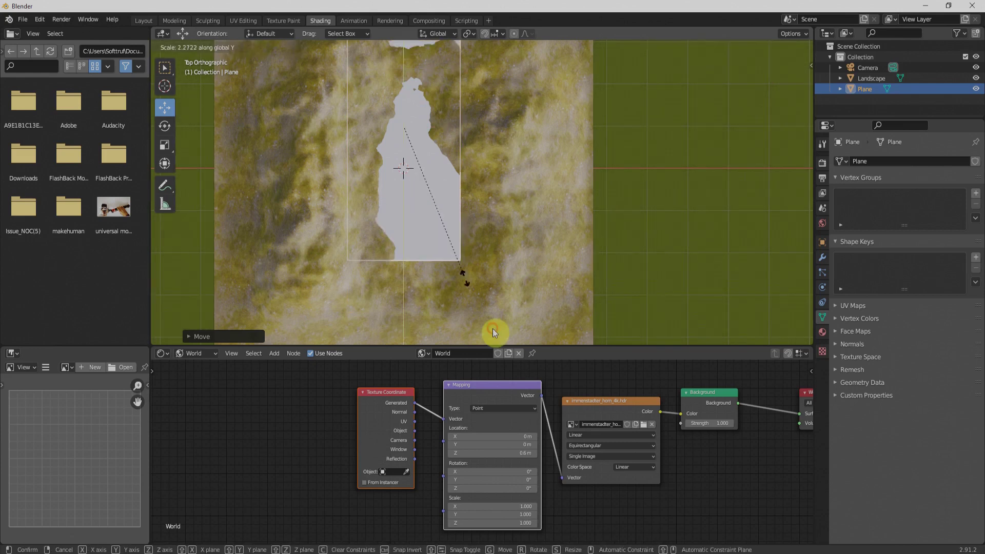
pyautogui.click(492, 330)
pyautogui.press('s')
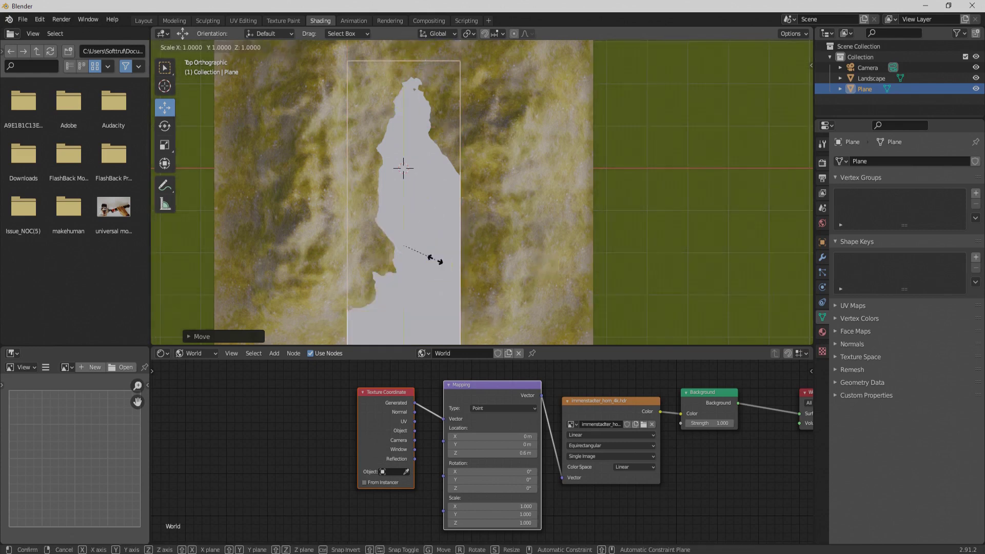
pyautogui.press('x')
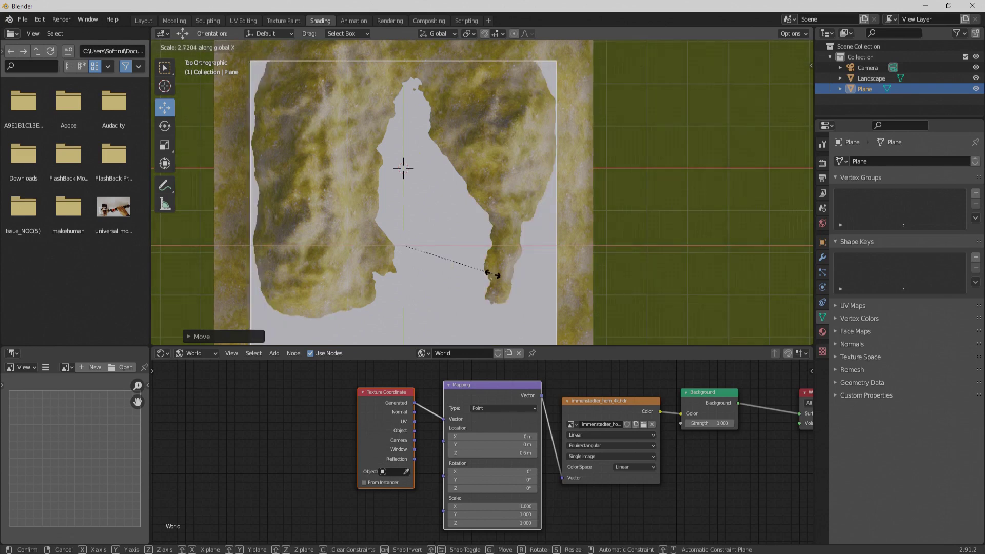
pyautogui.click(488, 274)
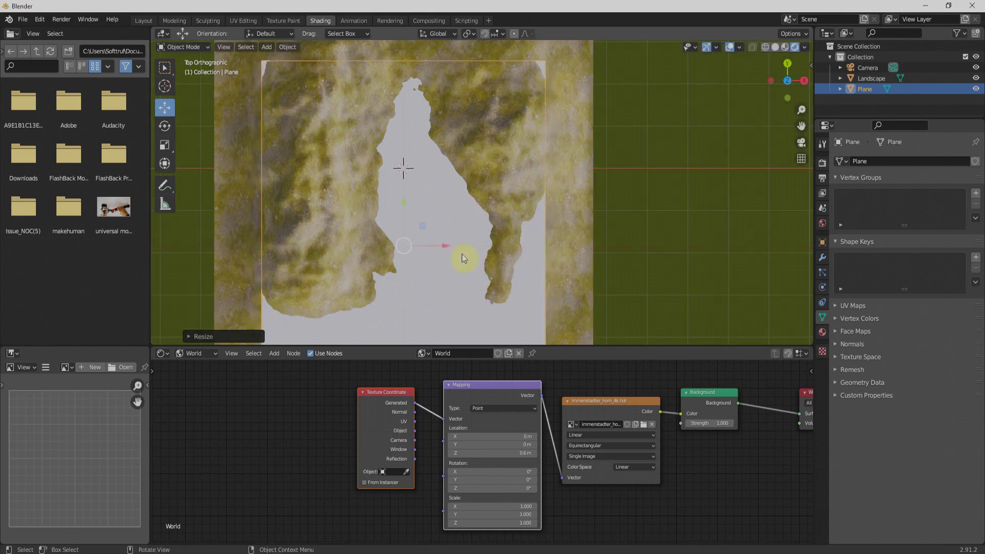
pyautogui.press('KP_0')
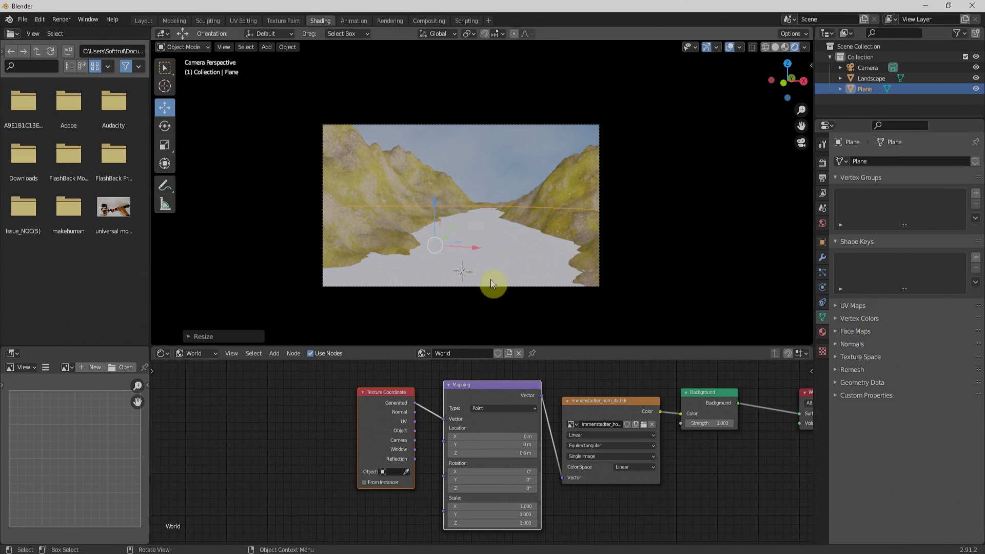
# Step: Switch the node editor's shader type from World to Object and create a new material on the water plane
pyautogui.click(500, 261)
pyautogui.click(190, 353)
pyautogui.click(199, 364)
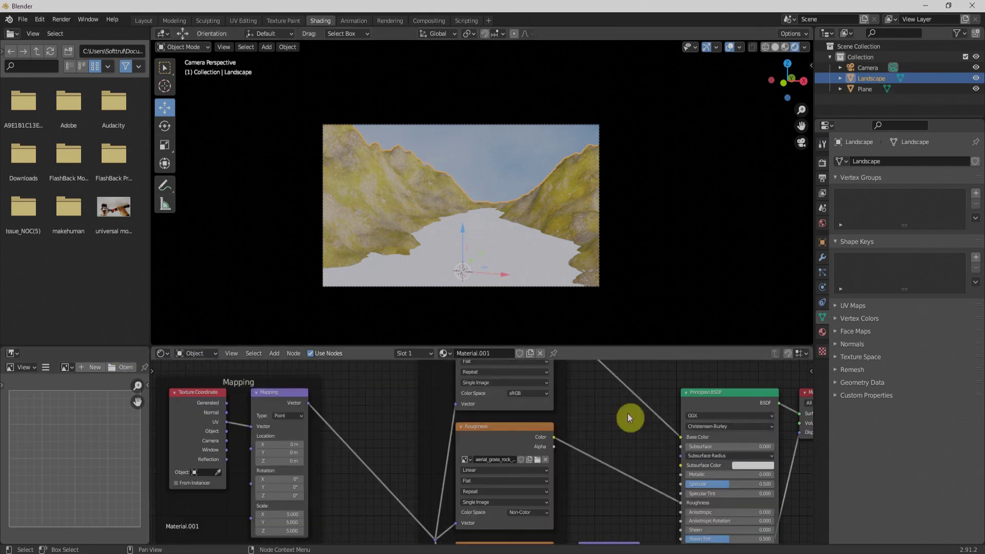
pyautogui.press('Home')
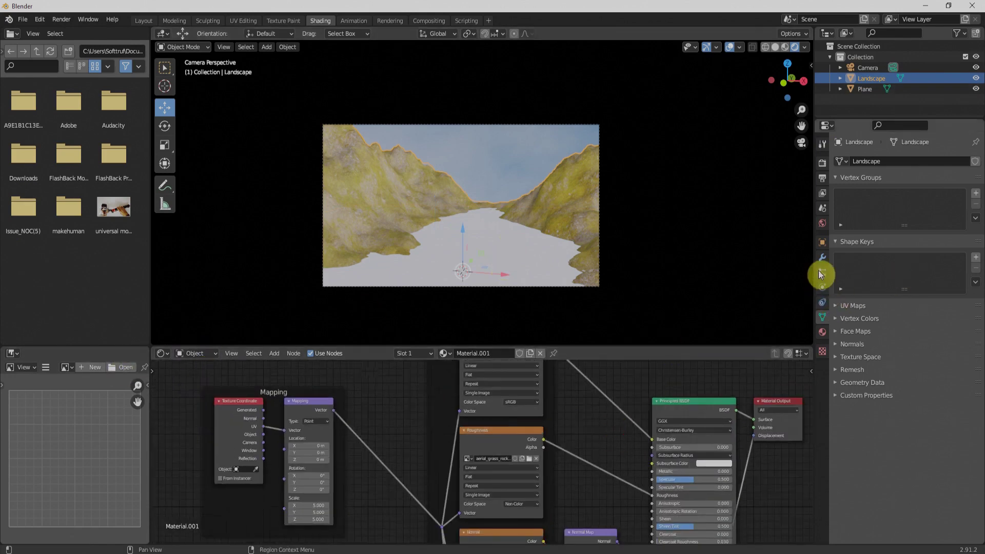
pyautogui.click(822, 332)
pyautogui.click(525, 248)
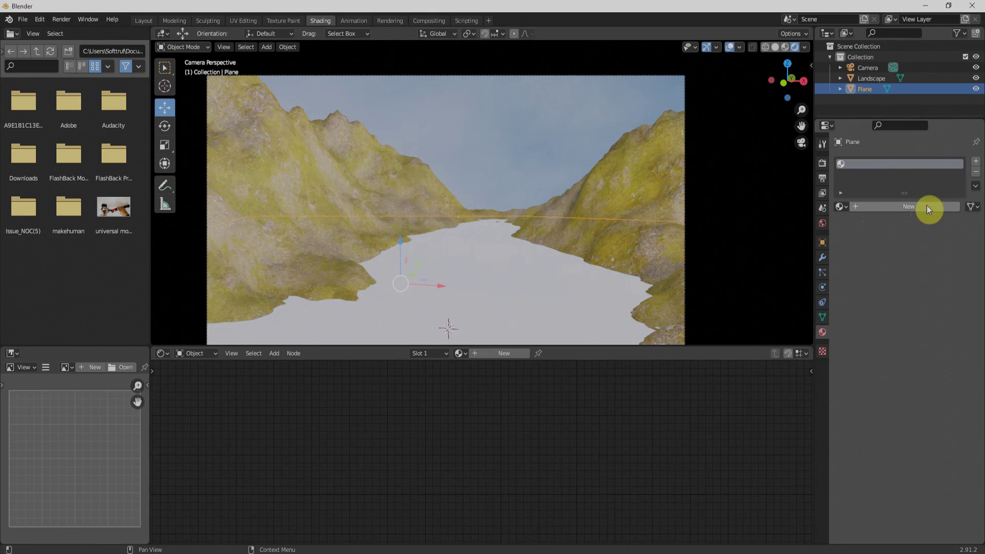
pyautogui.click(924, 206)
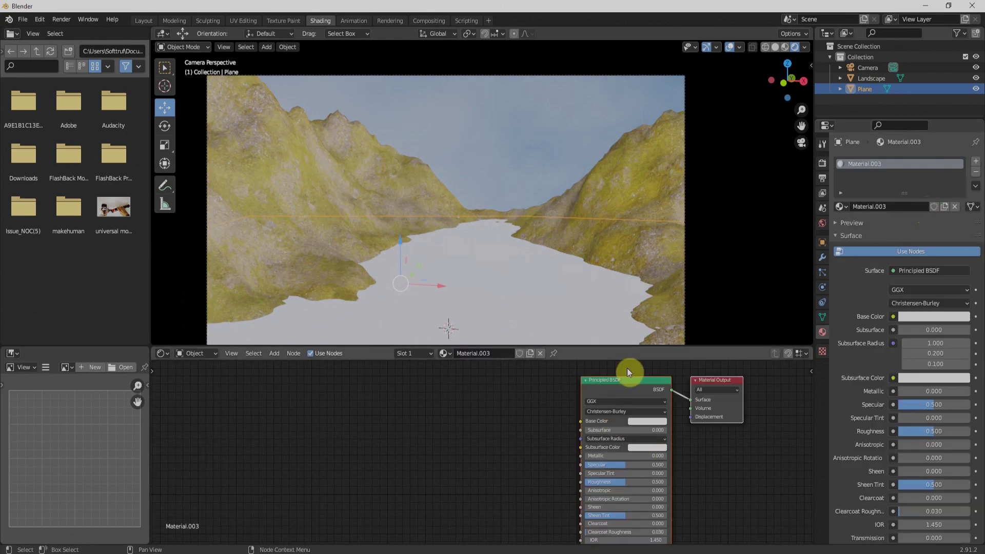
# Step: Change the water material's surface to Glossy BSDF with a light blue color of hue 0.574 and saturation 0.239
pyautogui.click(627, 384)
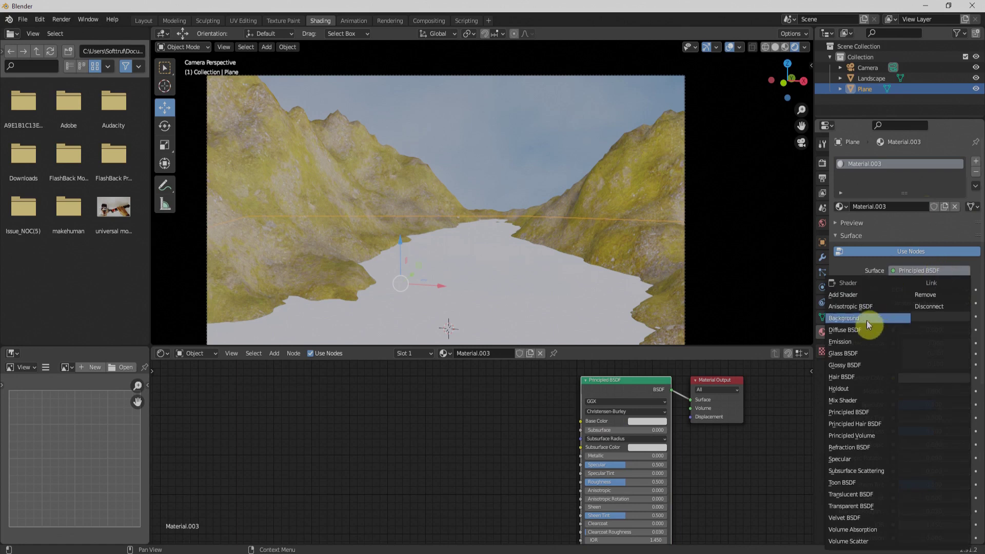
pyautogui.click(858, 364)
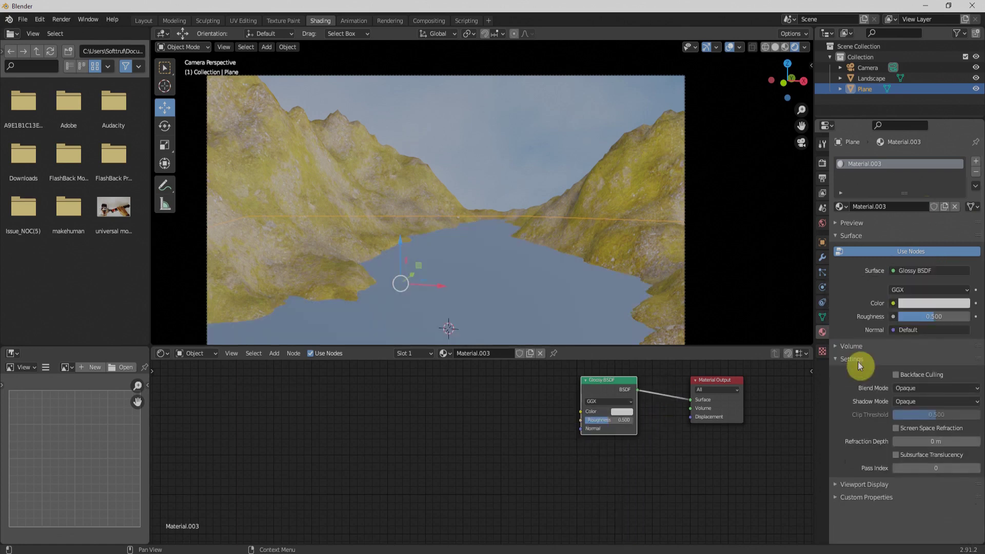
pyautogui.click(928, 304)
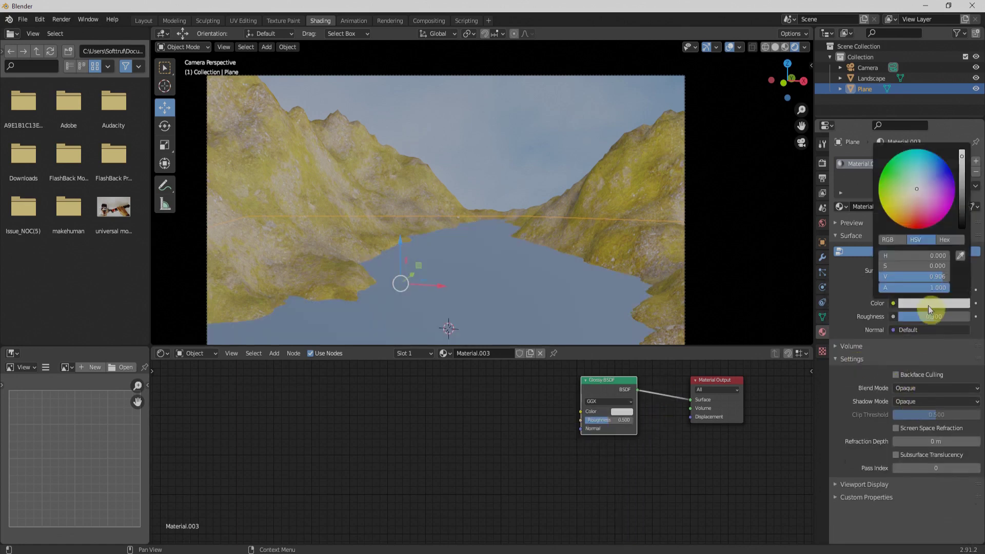
pyautogui.moveTo(929, 158); pyautogui.dragTo(920, 180)
pyautogui.click(926, 303)
pyautogui.click(924, 174)
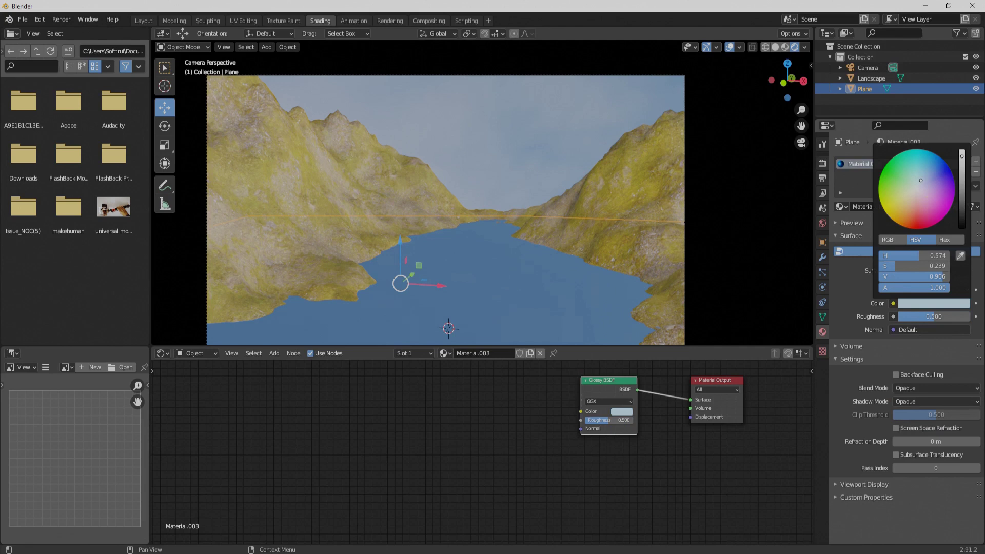
pyautogui.moveTo(482, 282)
pyautogui.mouseDown(button='middle')
pyautogui.moveTo(497, 288)
pyautogui.moveTo(483, 291)
pyautogui.mouseUp(button='middle')
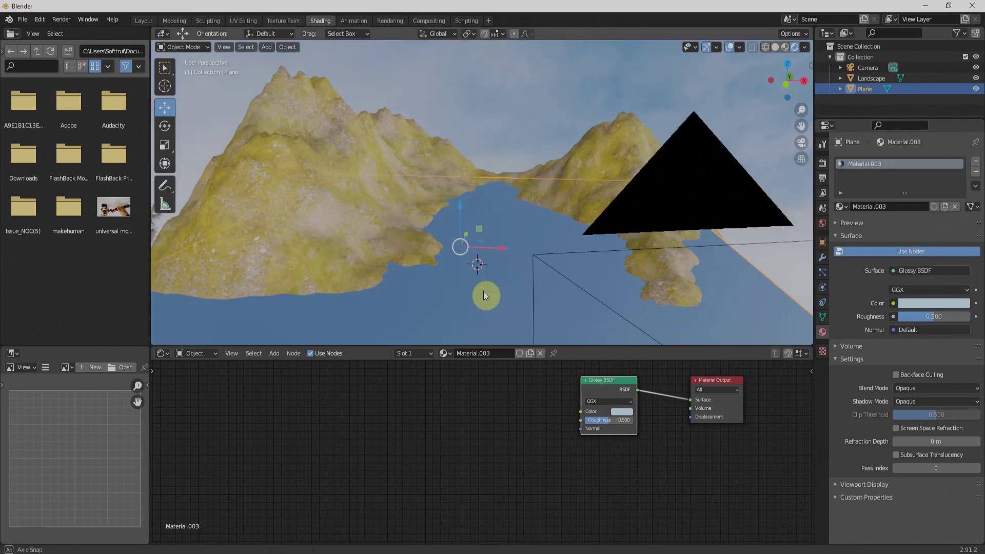
pyautogui.press('KP_0')
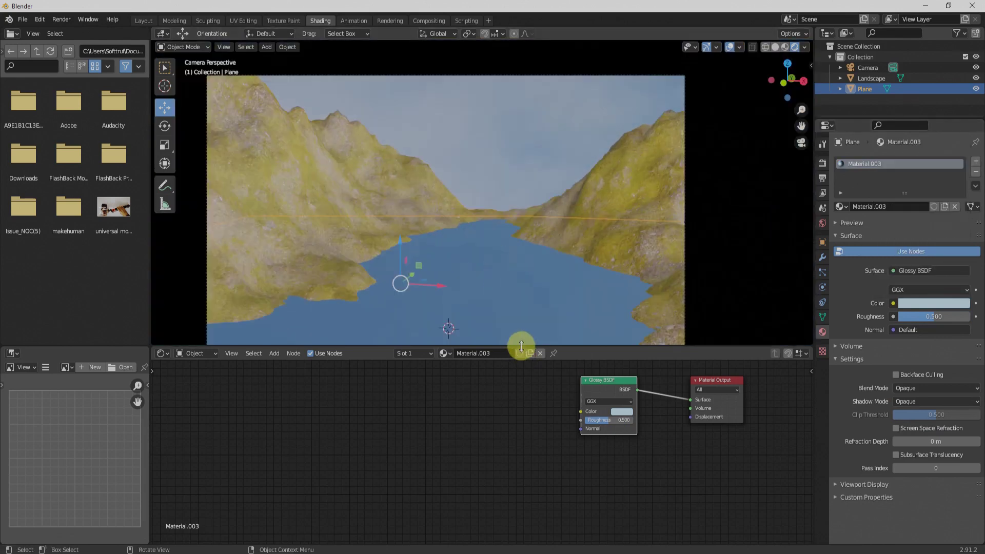
# Step: Shift the water plane's Glossy BSDF color toward a light violet-blue
pyautogui.scroll(3, 537, 268)
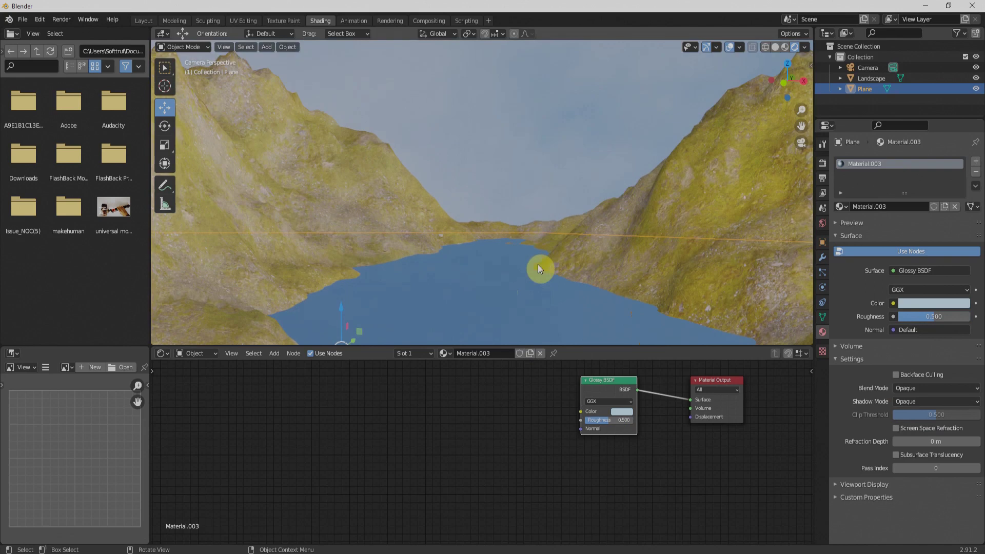
pyautogui.click(922, 305)
pyautogui.click(918, 168)
pyautogui.moveTo(919, 168); pyautogui.dragTo(920, 180)
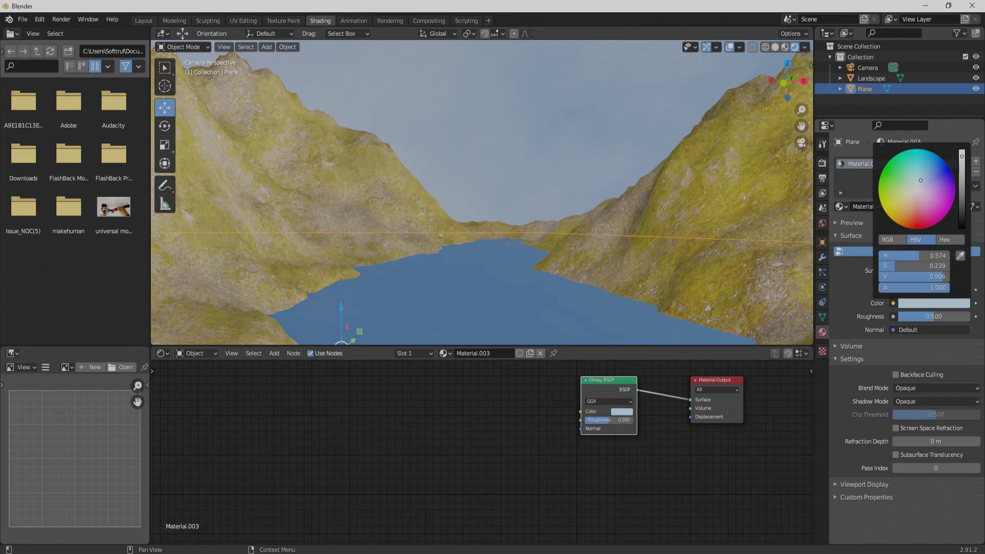
pyautogui.moveTo(920, 180); pyautogui.dragTo(922, 184)
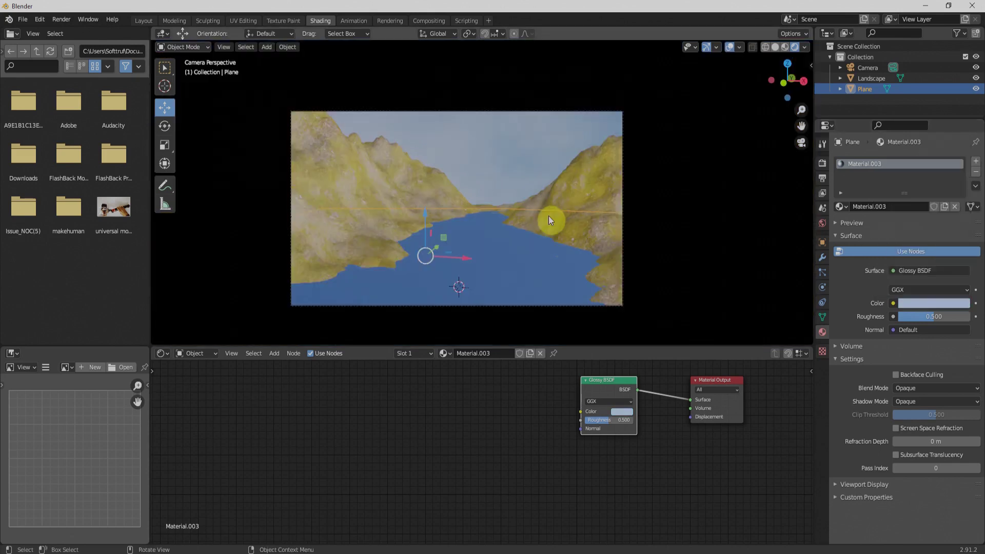
pyautogui.scroll(1, 548, 216)
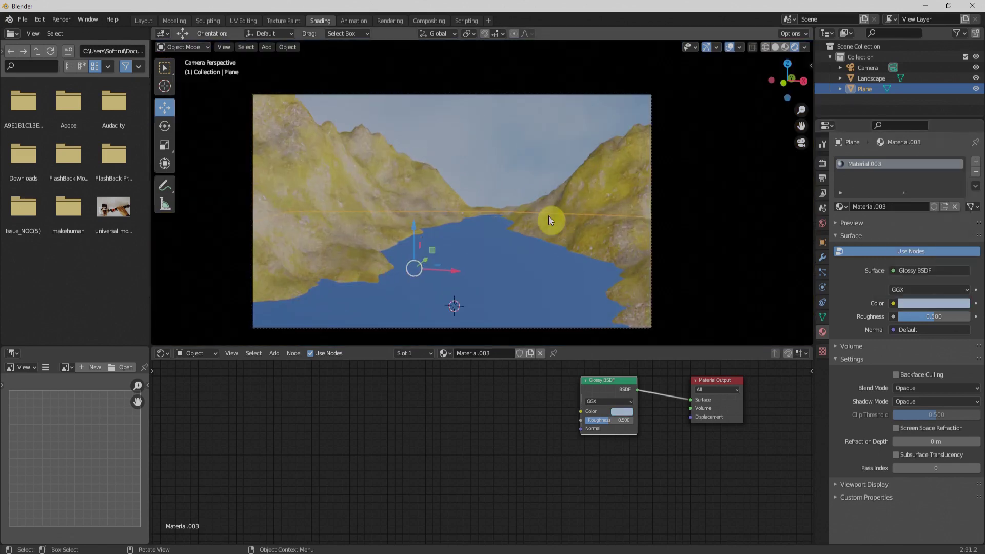
# Step: Switch to the Layout workspace and select the landscape in a view of the whole terrain, water plane and camera
pyautogui.click(564, 217)
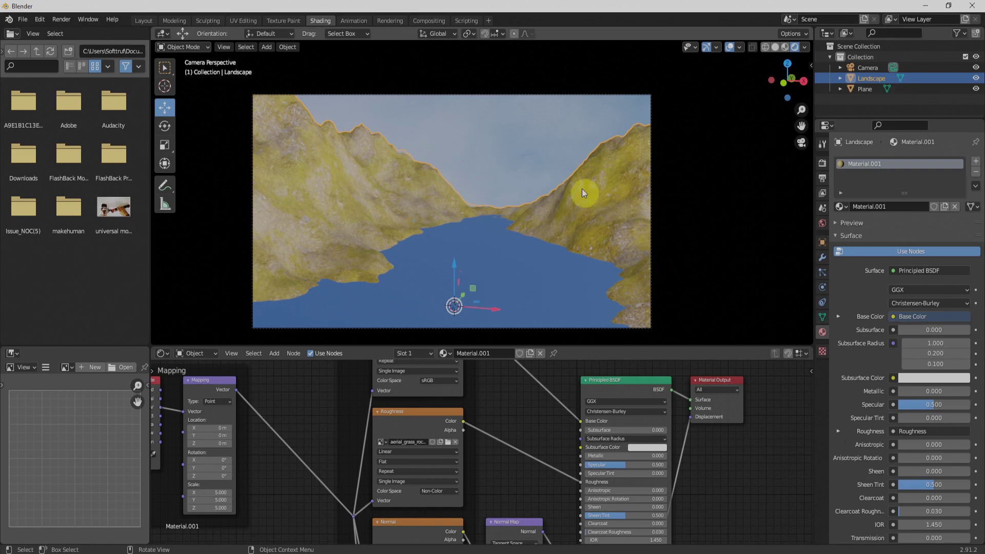
pyautogui.click(144, 20)
pyautogui.moveTo(428, 216); pyautogui.dragTo(351, 266, button='middle')
pyautogui.click(477, 285)
pyautogui.moveTo(527, 278); pyautogui.dragTo(451, 287, button='middle')
pyautogui.scroll(4, 485, 287)
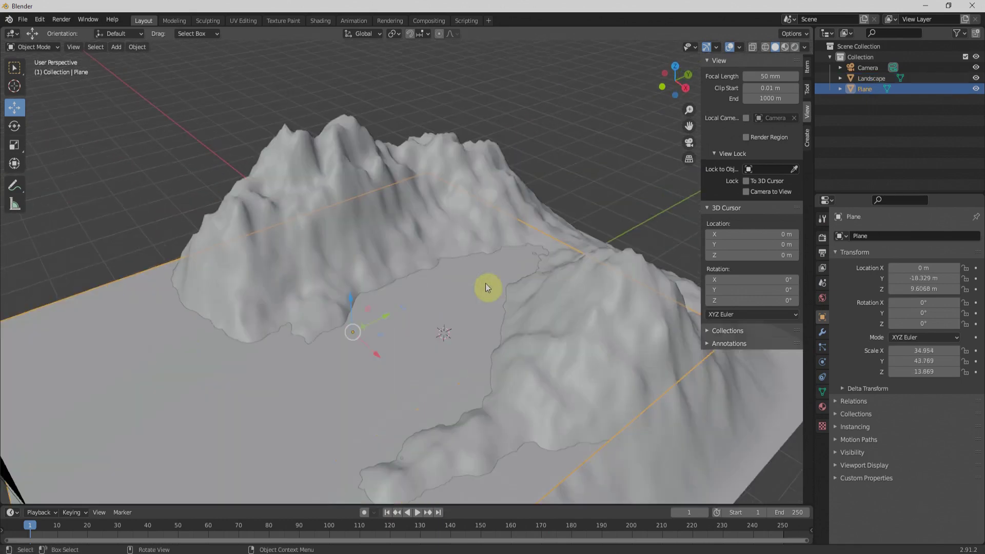
pyautogui.click(563, 310)
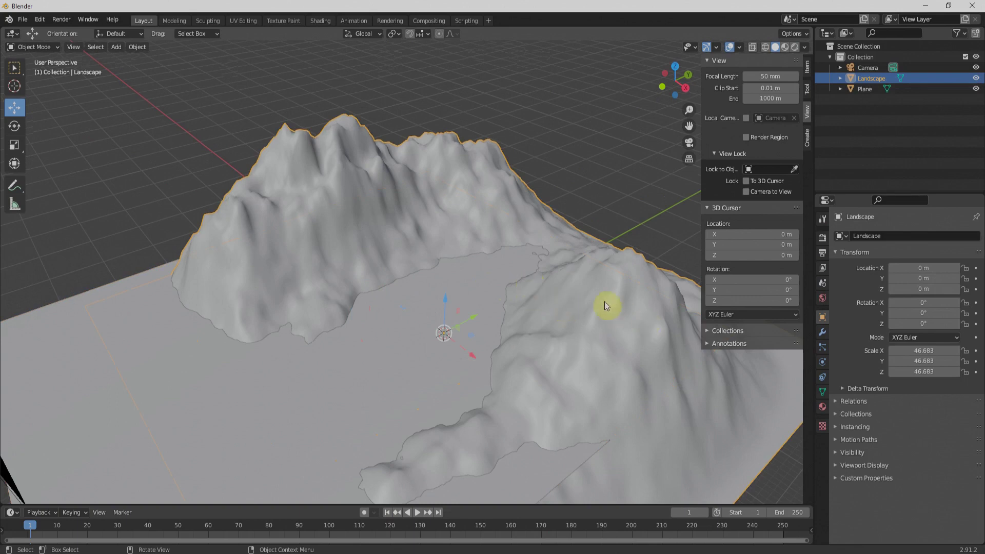
pyautogui.scroll(-5, 430, 287)
pyautogui.moveTo(453, 266); pyautogui.dragTo(504, 324, button='middle')
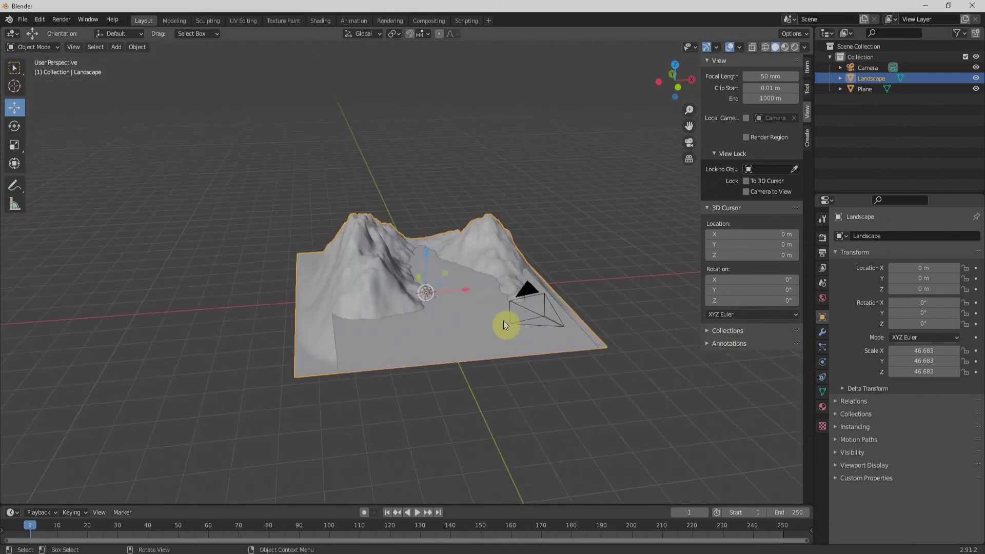
pyautogui.moveTo(427, 249); pyautogui.dragTo(439, 256)
pyautogui.rightClick(427, 257)
pyautogui.click(458, 327)
pyautogui.click(458, 248)
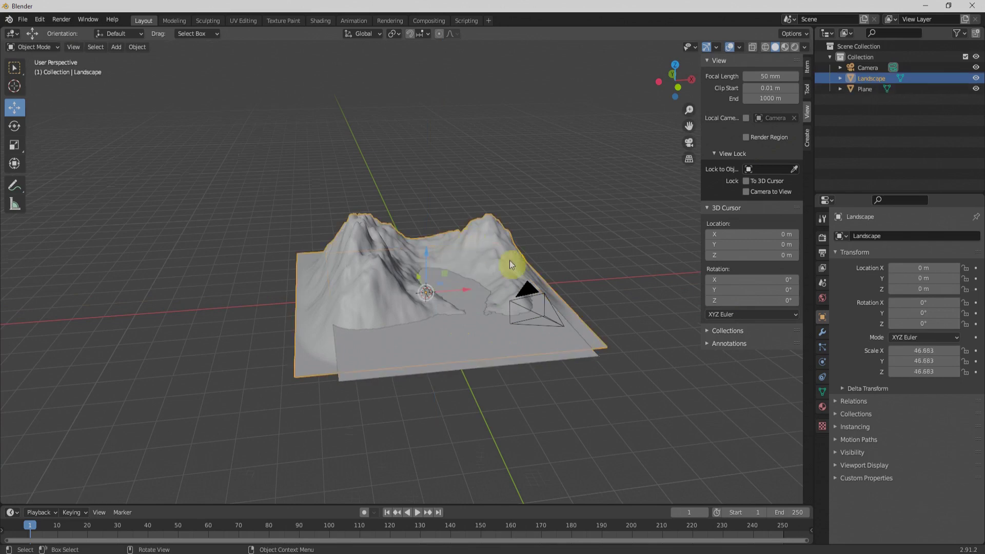
# Step: Lower the landscape along Z to about -1.33 m, judging the water line through the camera in Rendered shading
pyautogui.press('KP_0')
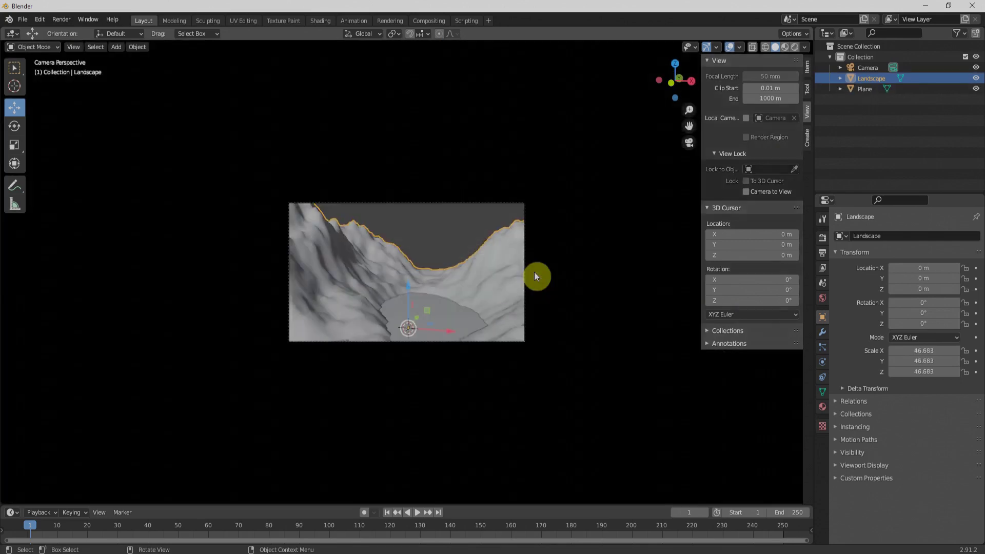
pyautogui.press('z')
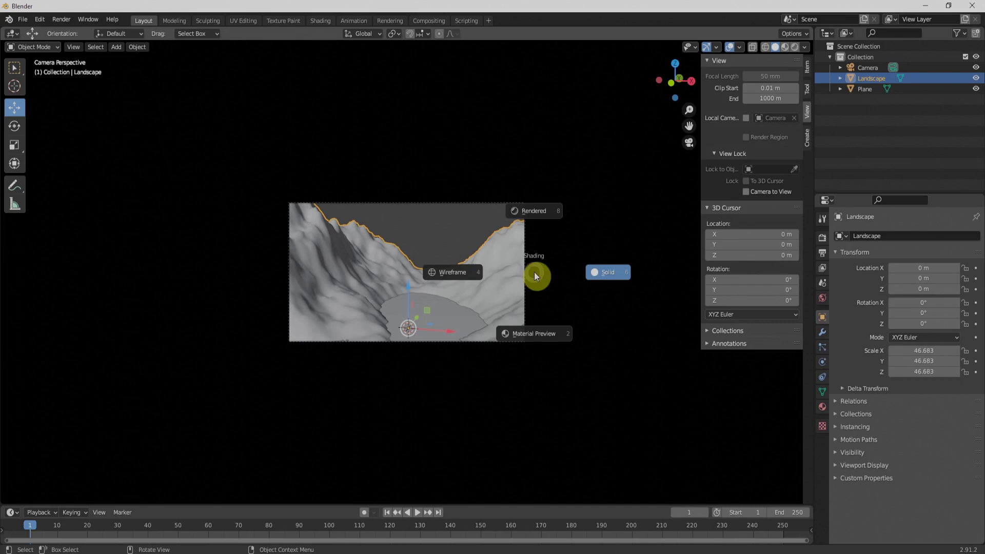
pyautogui.click(542, 208)
pyautogui.scroll(5, 499, 300)
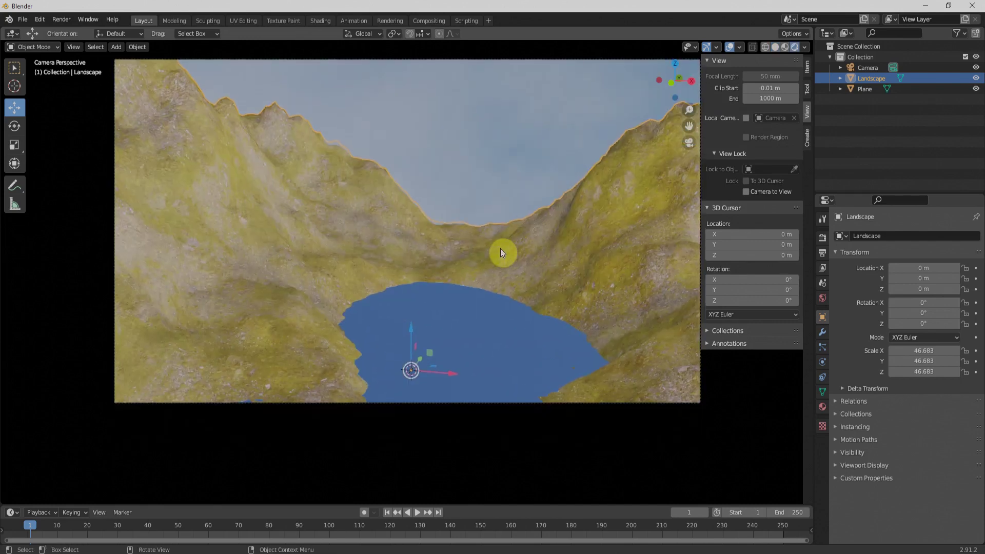
pyautogui.moveTo(407, 328); pyautogui.dragTo(425, 346)
pyautogui.rightClick(408, 318)
pyautogui.rightClick(416, 310)
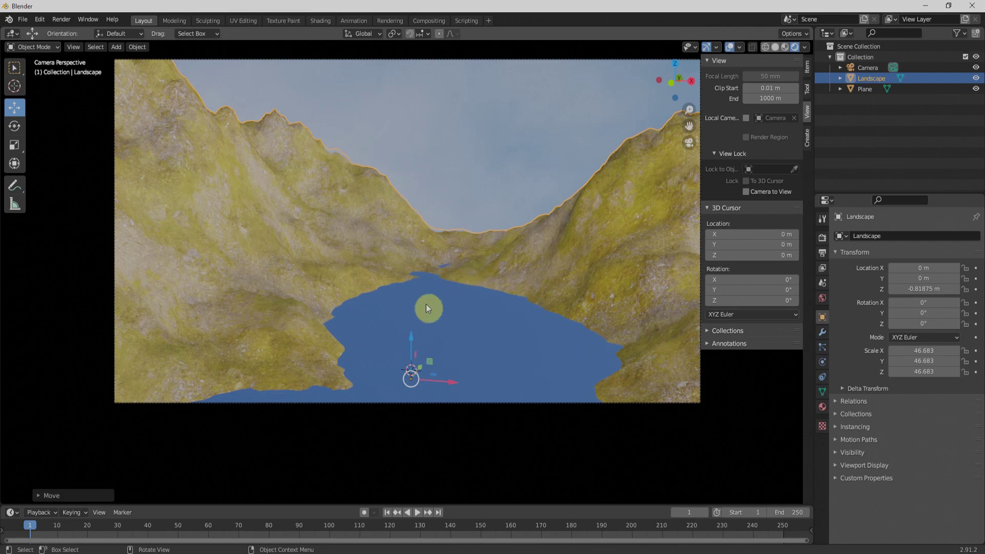
pyautogui.moveTo(411, 337); pyautogui.dragTo(412, 341)
pyautogui.click(634, 211)
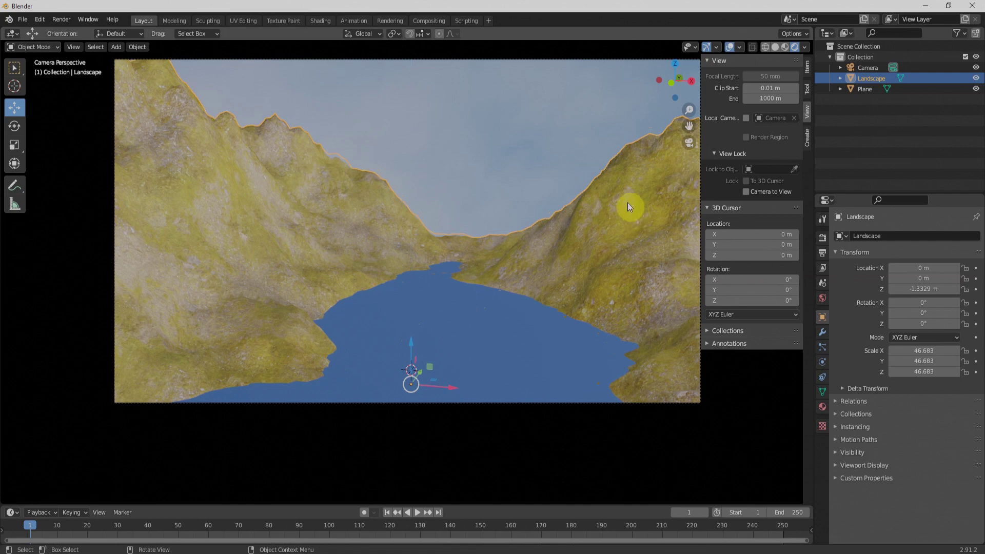
# Step: Leave the camera view, return to Solid shading and enter Edit Mode on the landscape with all vertices deselected
pyautogui.press('KP_0')
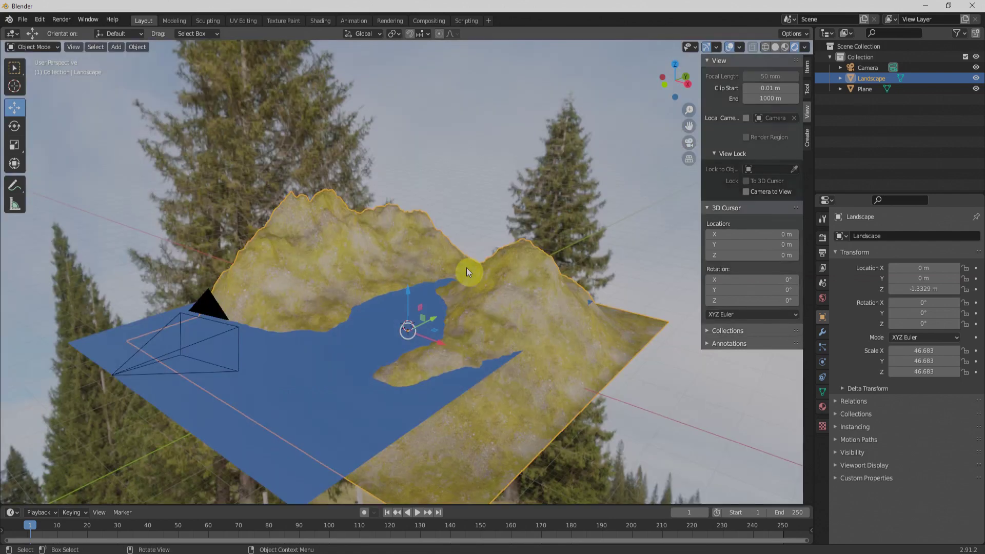
pyautogui.press('z')
pyautogui.click(516, 267)
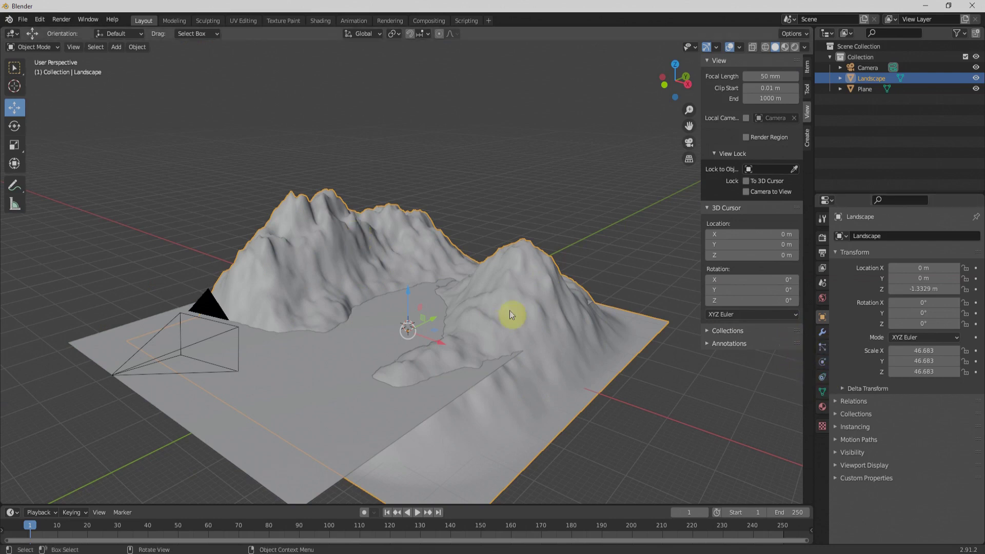
pyautogui.press('Tab')
pyautogui.hotkey('alt', 'a')
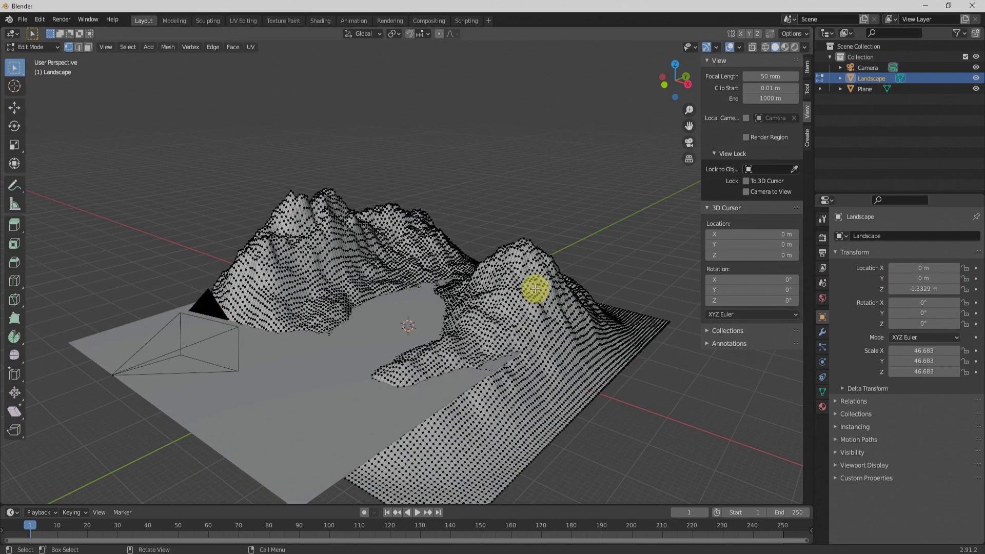
# Step: Add a new vertex group to the landscape mesh
pyautogui.press('KP_1')
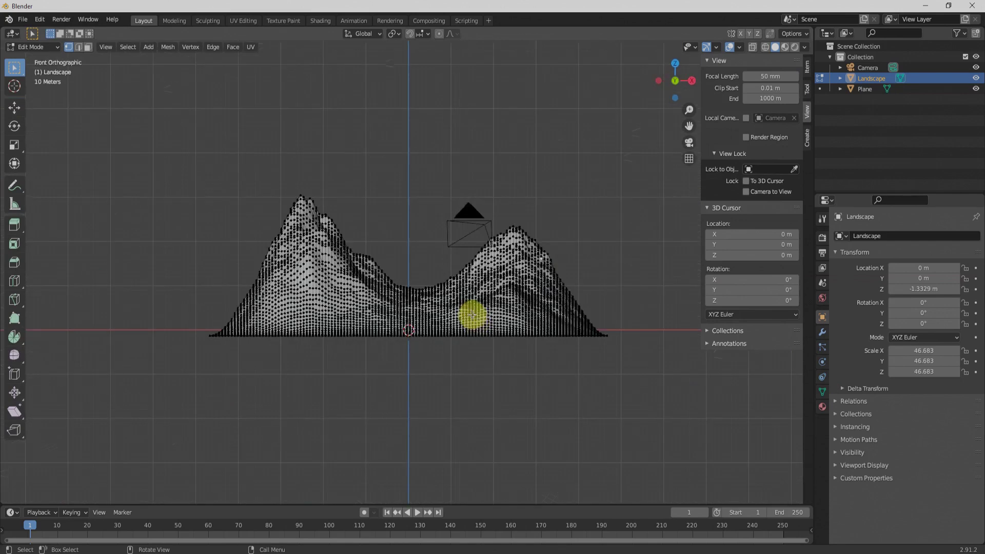
pyautogui.moveTo(472, 313); pyautogui.dragTo(433, 340, button='middle')
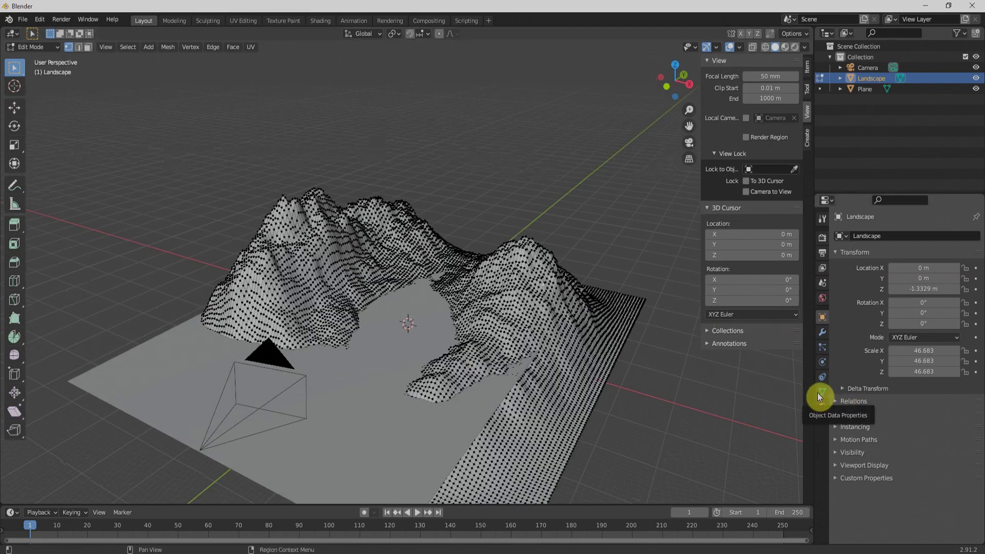
pyautogui.click(820, 394)
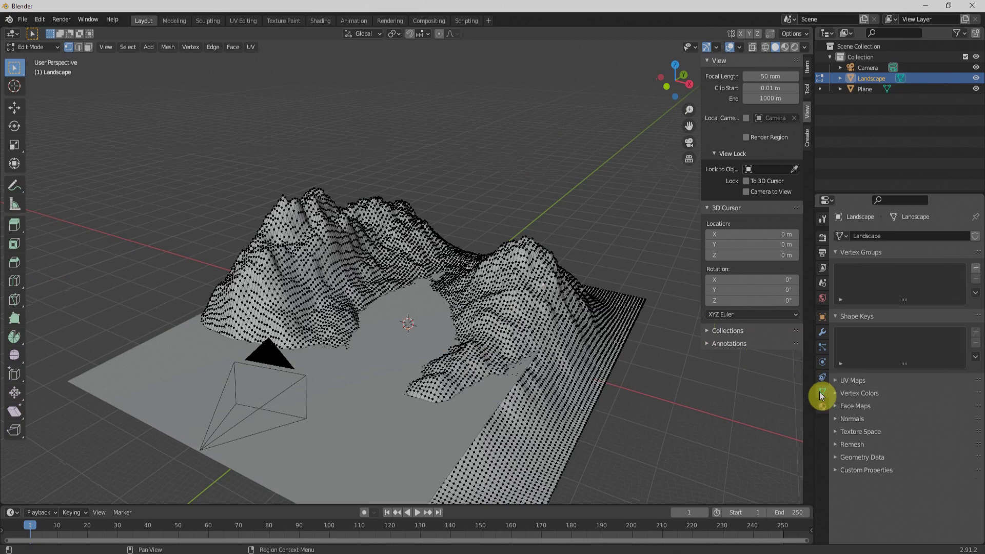
pyautogui.click(976, 269)
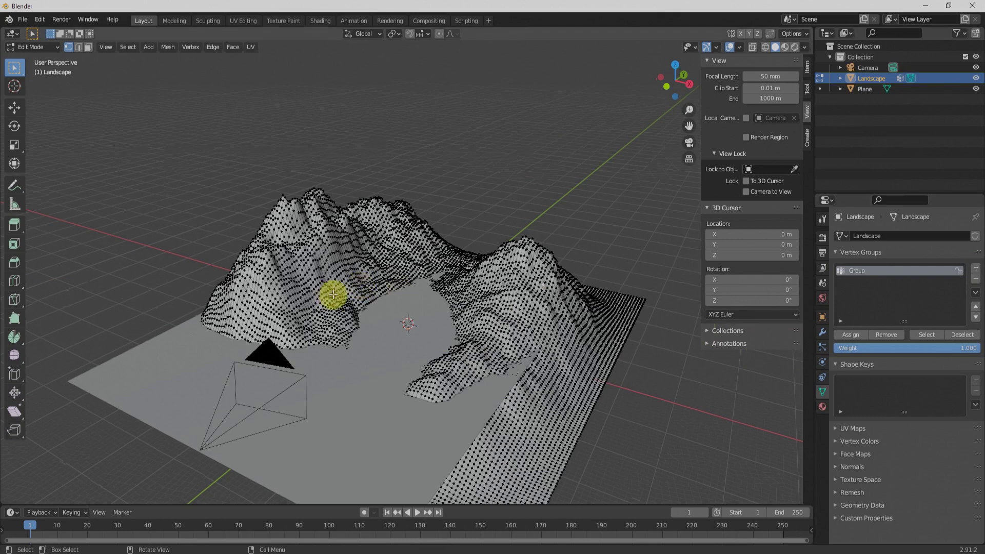
# Step: Circle-select the mountain slope vertices visible to the camera, leaving out those along the water's edge
pyautogui.press('c')
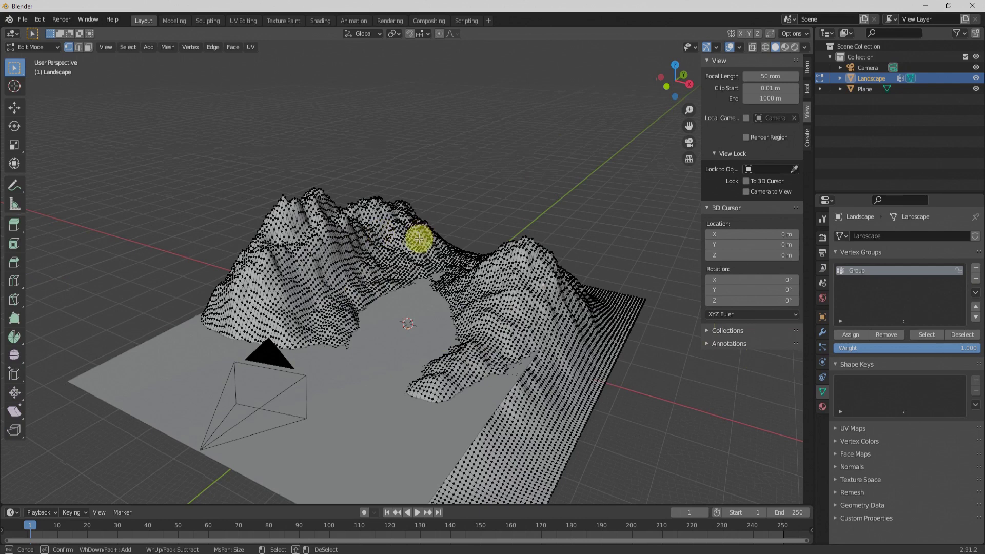
pyautogui.moveTo(422, 242)
pyautogui.mouseDown()
pyautogui.moveTo(374, 245)
pyautogui.moveTo(367, 227)
pyautogui.moveTo(403, 240)
pyautogui.moveTo(346, 286)
pyautogui.moveTo(445, 255)
pyautogui.moveTo(506, 269)
pyautogui.moveTo(485, 354)
pyautogui.mouseUp()
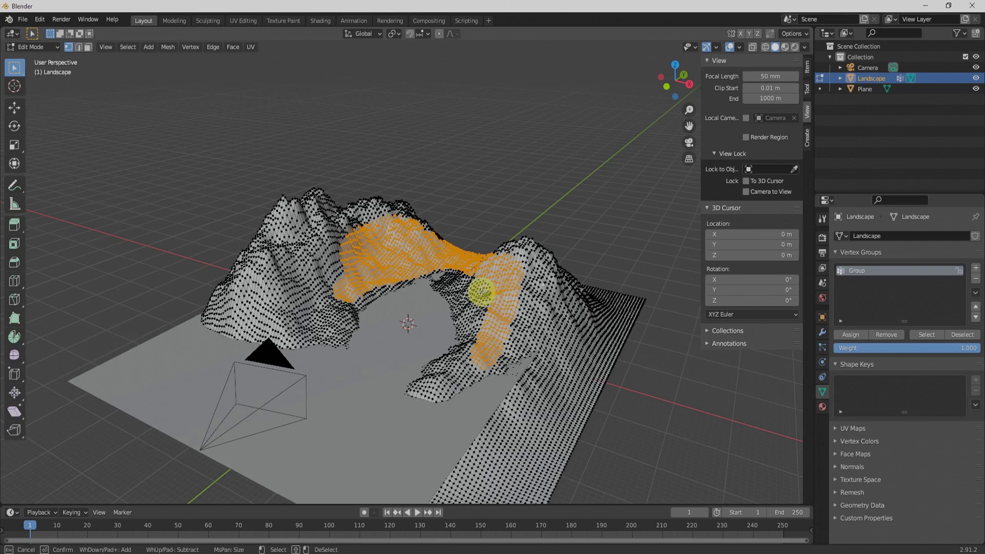
pyautogui.press('Escape')
pyautogui.press('KP_0')
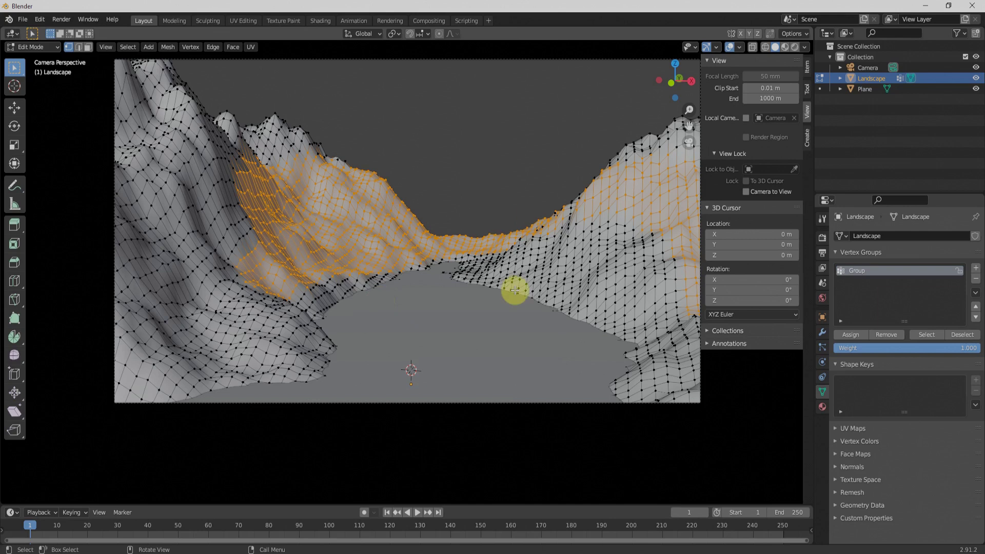
pyautogui.scroll(-2, 508, 287)
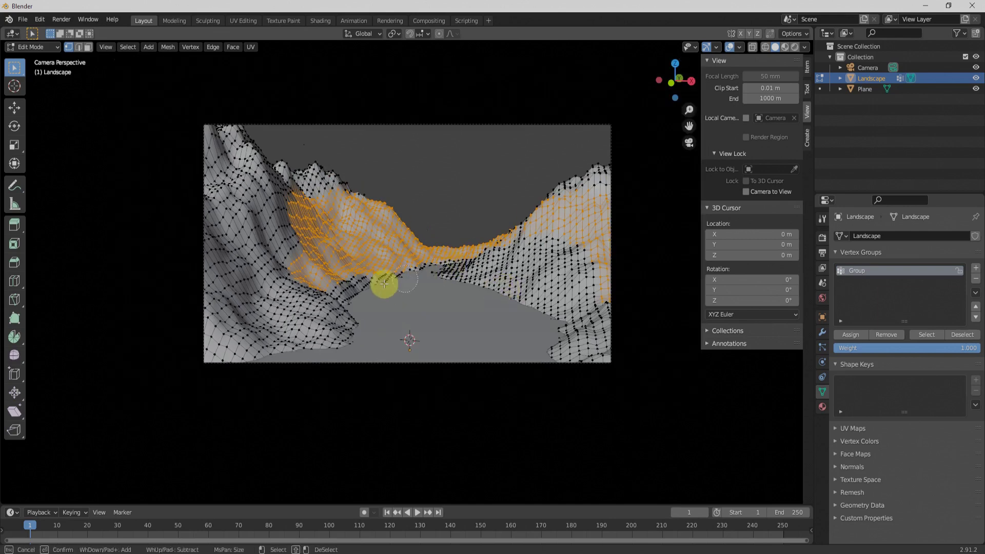
pyautogui.moveTo(286, 321)
pyautogui.mouseDown()
pyautogui.moveTo(312, 287)
pyautogui.moveTo(310, 318)
pyautogui.moveTo(347, 284)
pyautogui.moveTo(279, 314)
pyautogui.moveTo(241, 280)
pyautogui.moveTo(246, 297)
pyautogui.moveTo(229, 207)
pyautogui.moveTo(284, 226)
pyautogui.moveTo(266, 225)
pyautogui.moveTo(225, 163)
pyautogui.moveTo(321, 193)
pyautogui.moveTo(226, 279)
pyautogui.moveTo(215, 238)
pyautogui.moveTo(217, 310)
pyautogui.moveTo(281, 308)
pyautogui.moveTo(460, 241)
pyautogui.moveTo(543, 254)
pyautogui.moveTo(503, 237)
pyautogui.moveTo(583, 277)
pyautogui.moveTo(519, 253)
pyautogui.moveTo(529, 227)
pyautogui.moveTo(593, 200)
pyautogui.moveTo(598, 329)
pyautogui.moveTo(611, 336)
pyautogui.moveTo(534, 425)
pyautogui.moveTo(421, 300)
pyautogui.mouseUp()
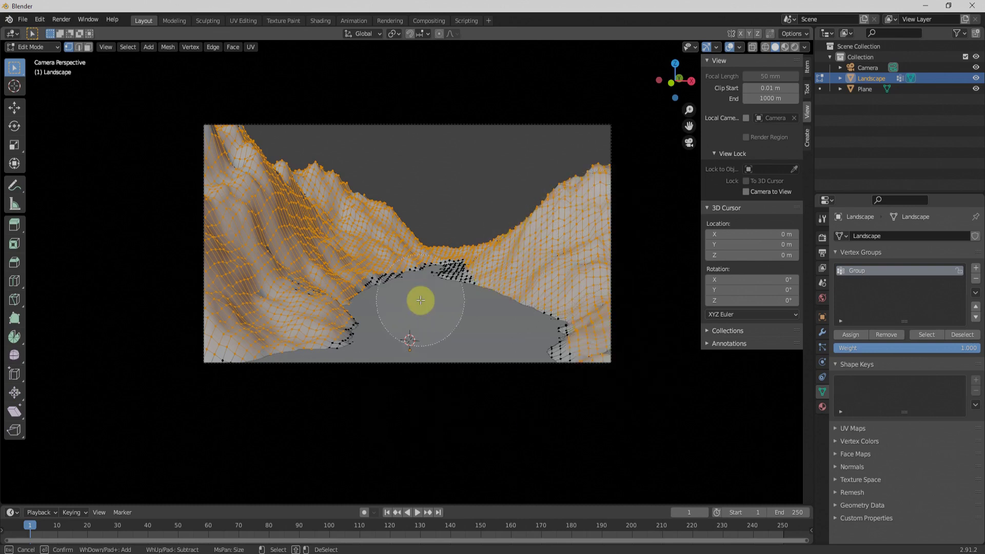
pyautogui.press('Escape')
# Step: Assign the selected slope vertices to the vertex group with weight 1.000
pyautogui.scroll(-2, 561, 294)
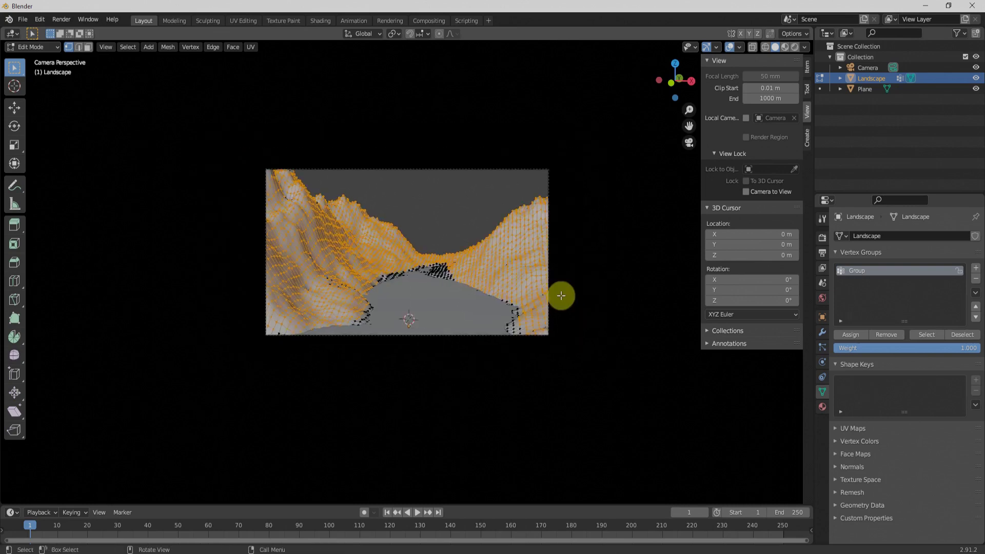
pyautogui.scroll(-2, 561, 295)
pyautogui.press('KP_0')
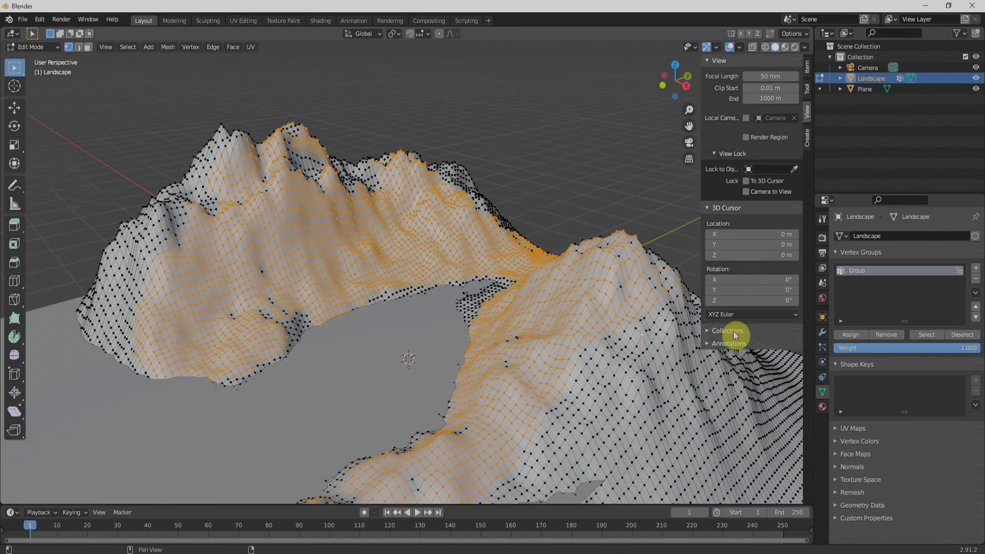
pyautogui.click(854, 335)
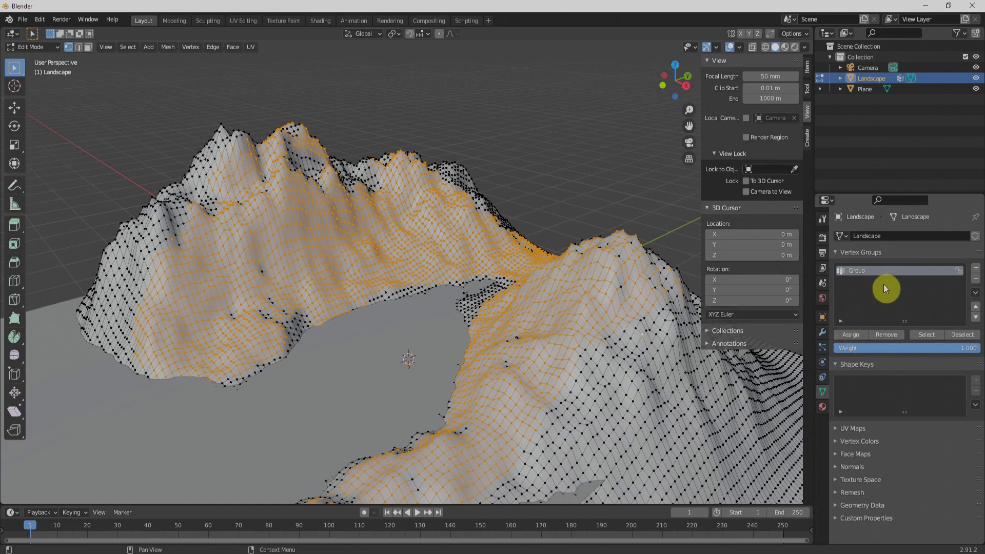
# Step: Clear the selection, reselect the vertices through the vertex group and inspect the assigned slopes from several angles
pyautogui.click(640, 411)
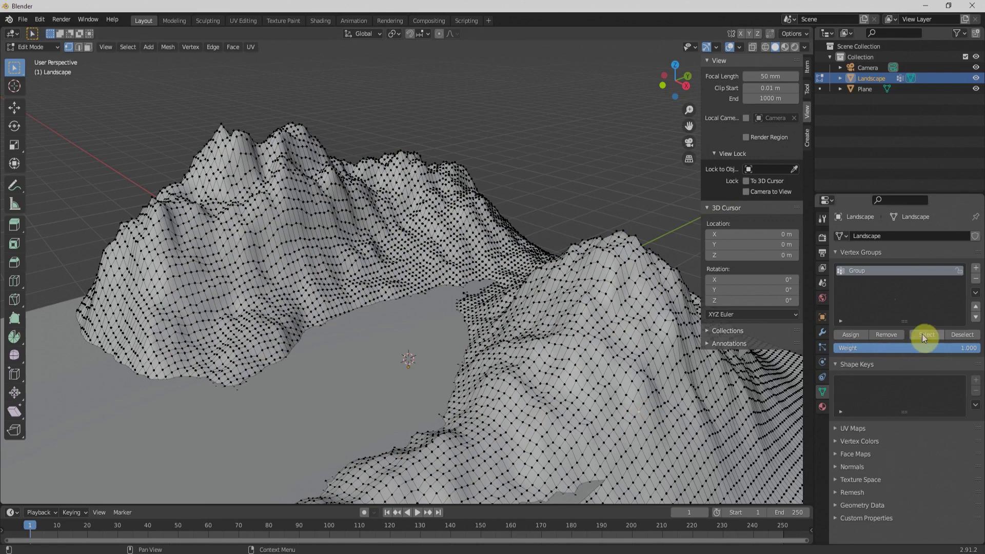
pyautogui.click(859, 273)
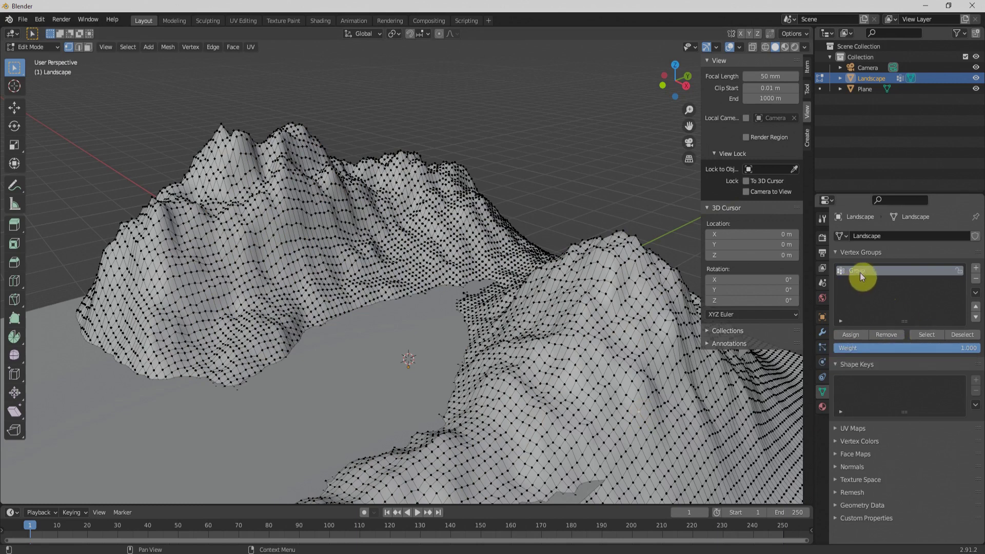
pyautogui.click(925, 335)
pyautogui.moveTo(369, 374); pyautogui.dragTo(613, 382, button='middle')
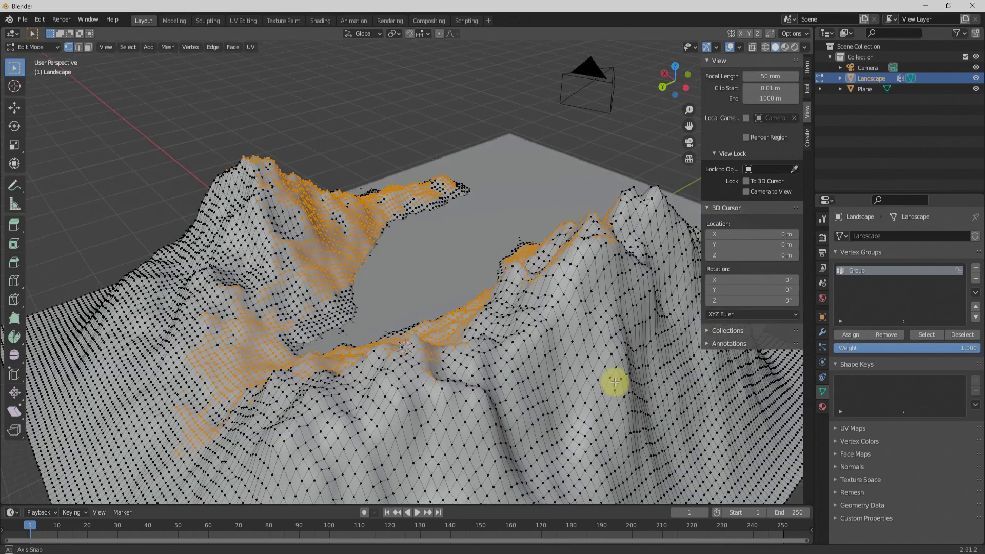
pyautogui.moveTo(558, 398); pyautogui.dragTo(384, 391, button='middle')
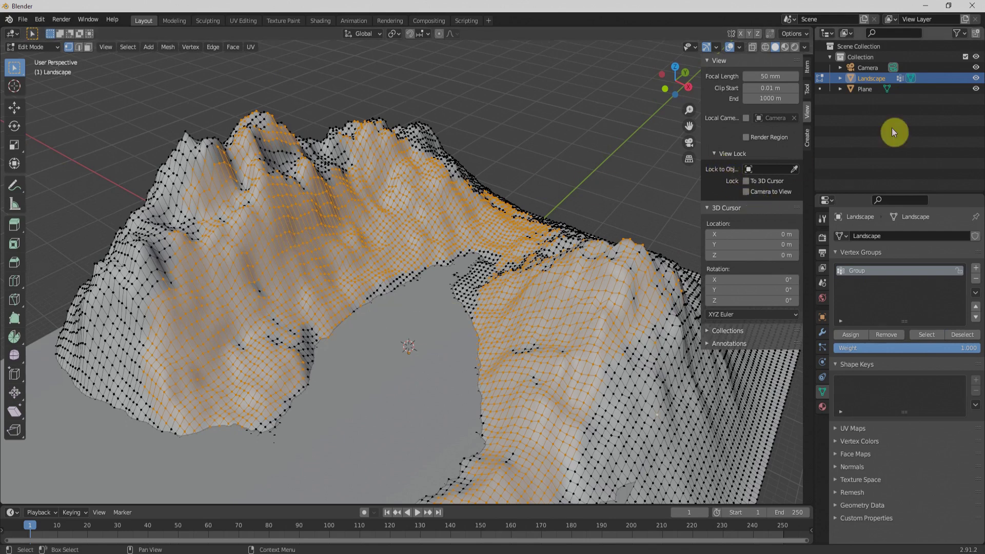
# Step: Create a new collection in the scene and rename it
pyautogui.rightClick(863, 118)
pyautogui.click(863, 118)
pyautogui.doubleClick(857, 100)
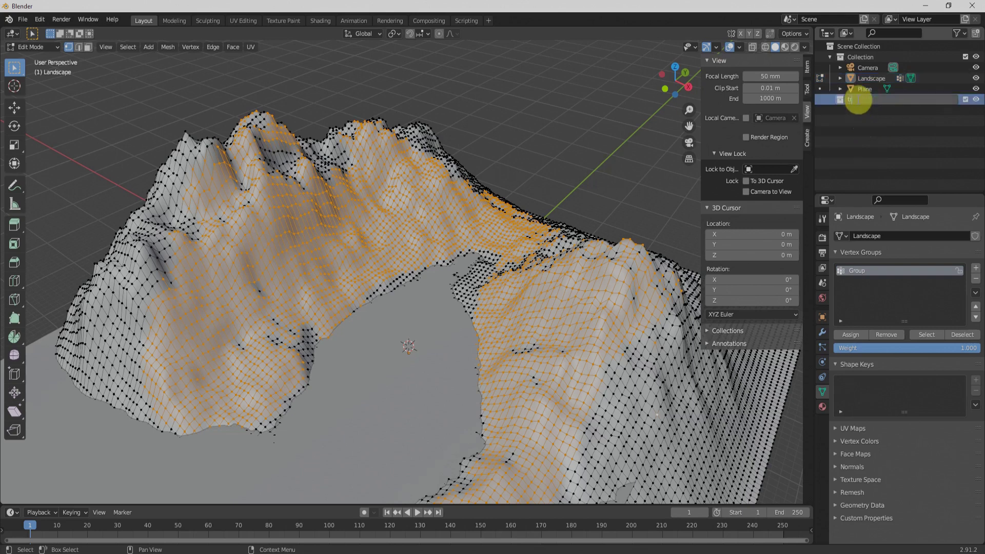
pyautogui.press('Return')
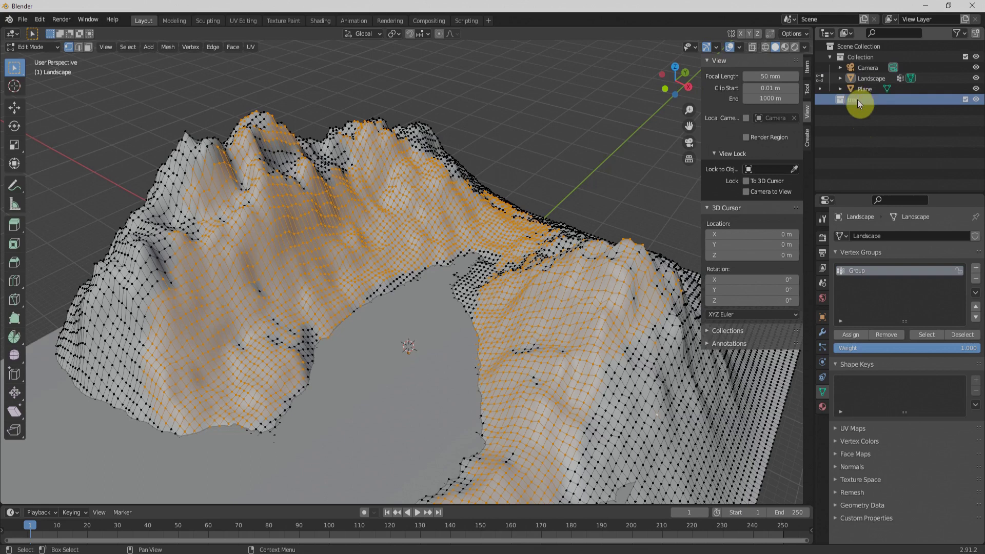
# Step: Hide the collection holding the camera, landscape and water plane, and check the preferences for the Import Images as Planes add-on using "plan"
pyautogui.click(976, 58)
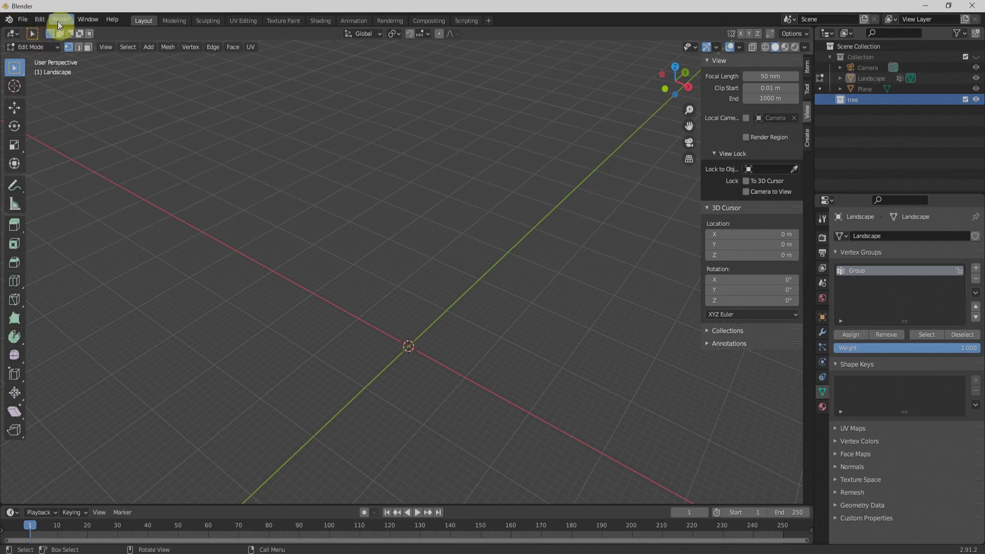
pyautogui.click(37, 19)
pyautogui.click(47, 173)
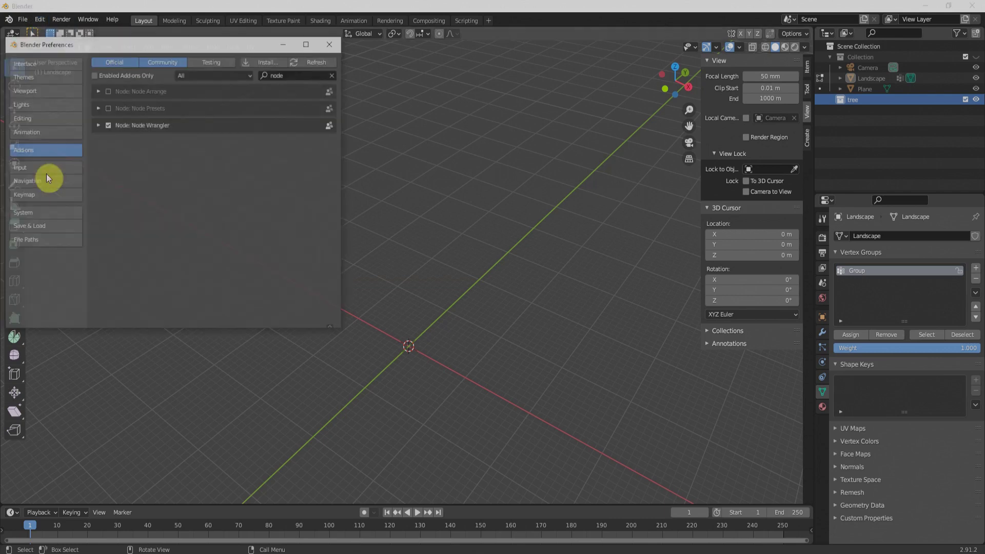
pyautogui.click(281, 75)
pyautogui.press('BackSpace')
pyautogui.press('BackSpace')
pyautogui.press('BackSpace')
pyautogui.press('BackSpace')
pyautogui.write('plan')
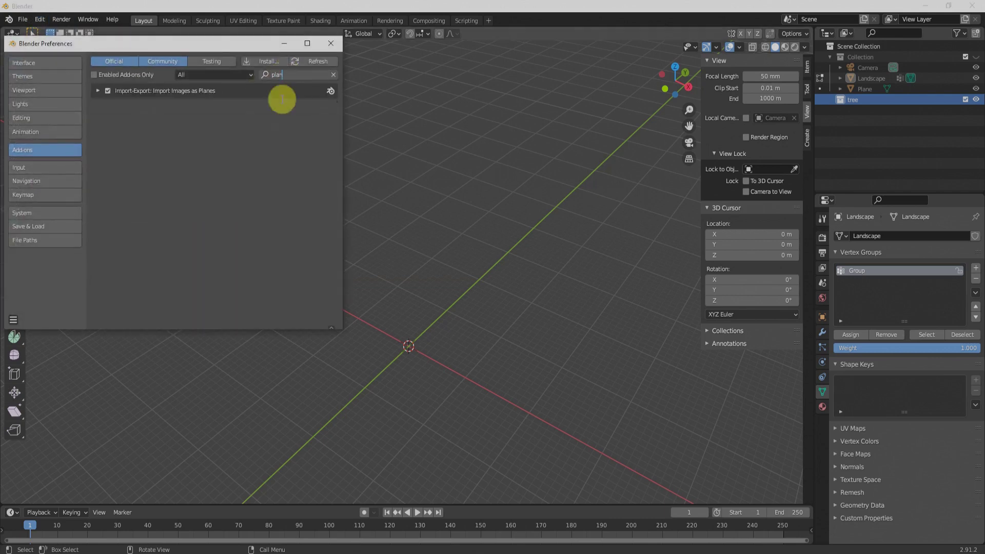
pyautogui.click(201, 112)
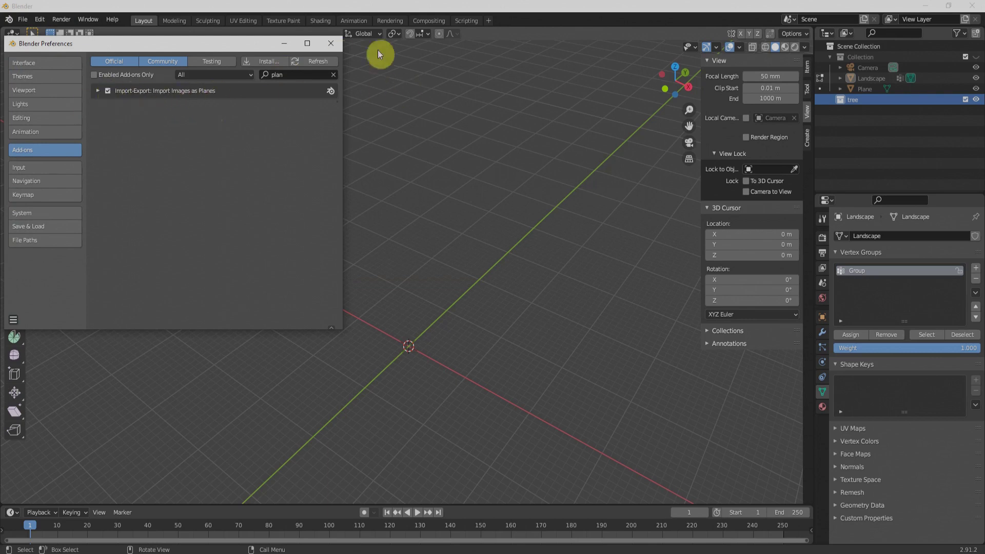
pyautogui.click(331, 43)
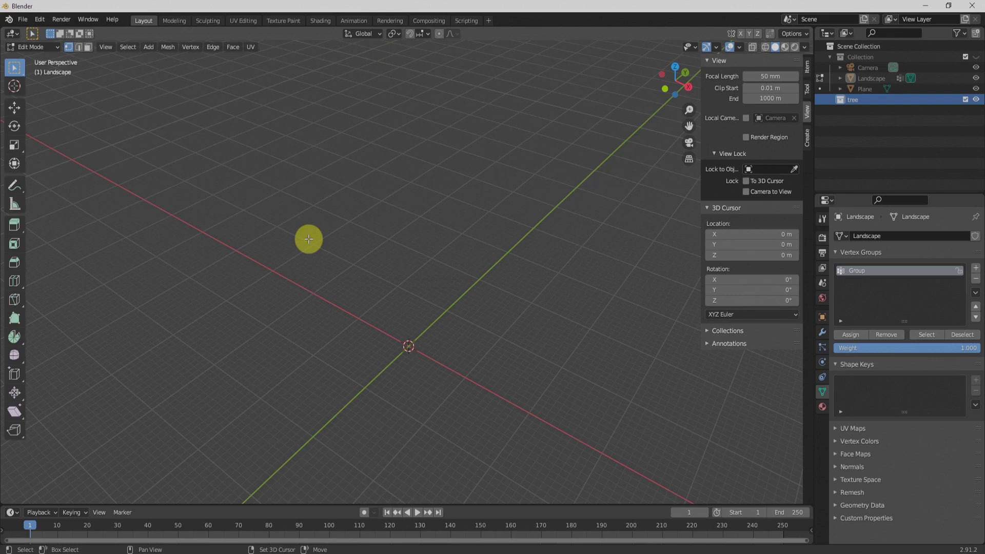
# Step: Leave Edit Mode and import Tree-PNG-HD-Quality.png from the new course folder as an image plane in the tree collection
pyautogui.rightClick(309, 239)
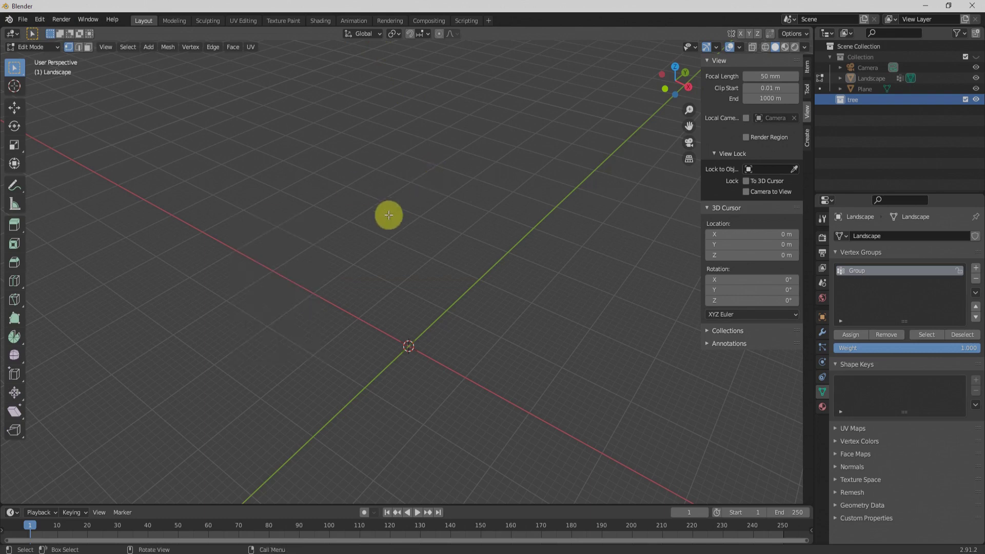
pyautogui.press('Tab')
pyautogui.hotkey('shift', 'a')
pyautogui.moveTo(332, 275)
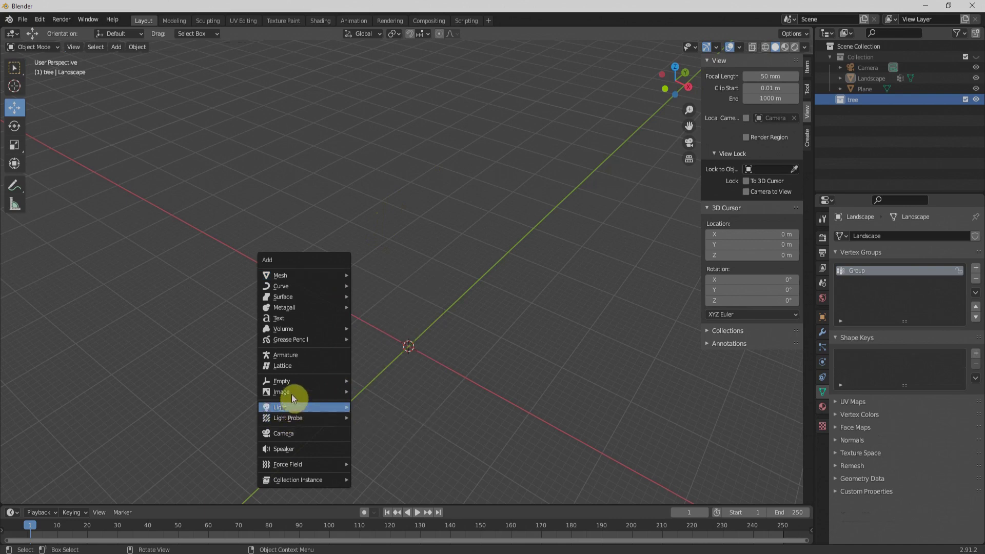
pyautogui.moveTo(293, 393)
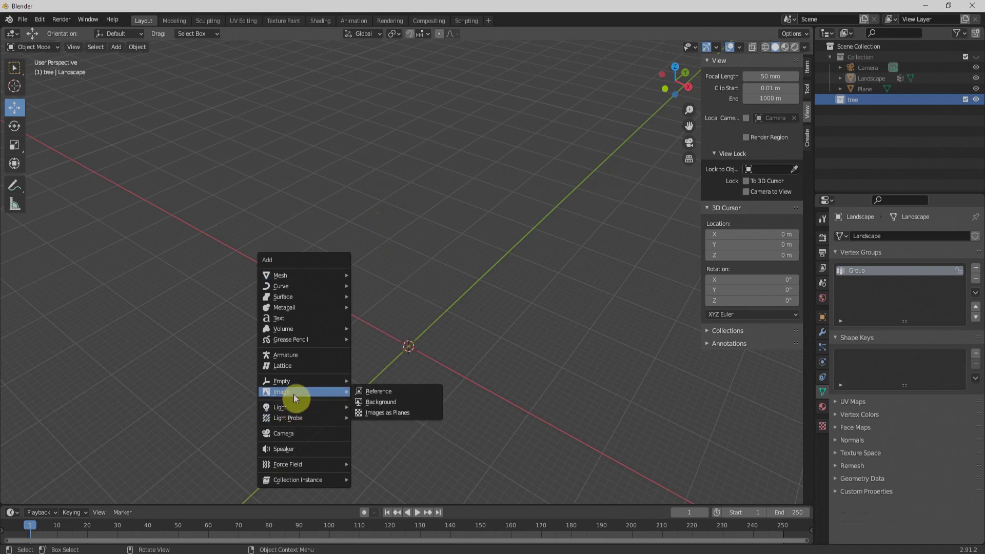
pyautogui.click(398, 412)
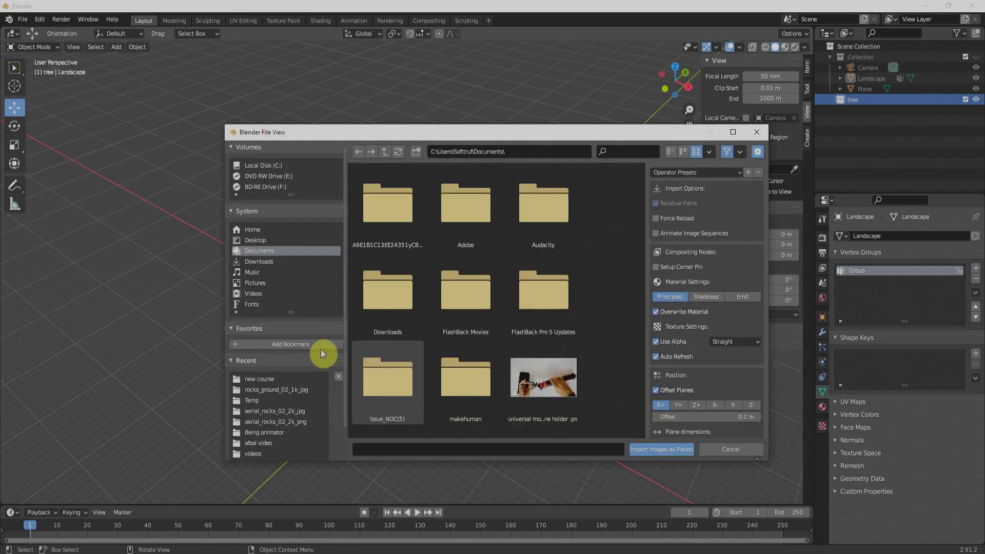
pyautogui.click(312, 378)
pyautogui.scroll(-15, 459, 369)
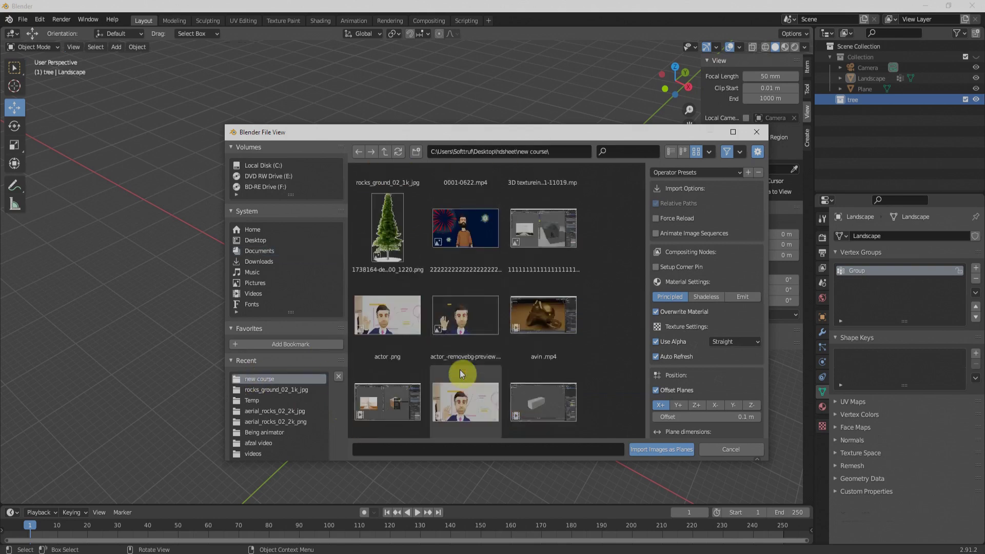
pyautogui.scroll(-10, 459, 371)
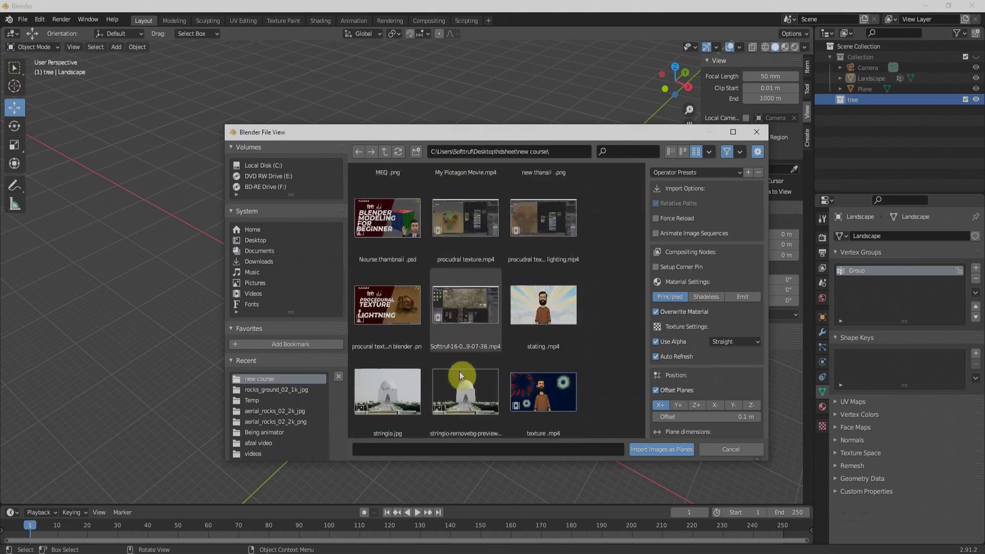
pyautogui.click(465, 379)
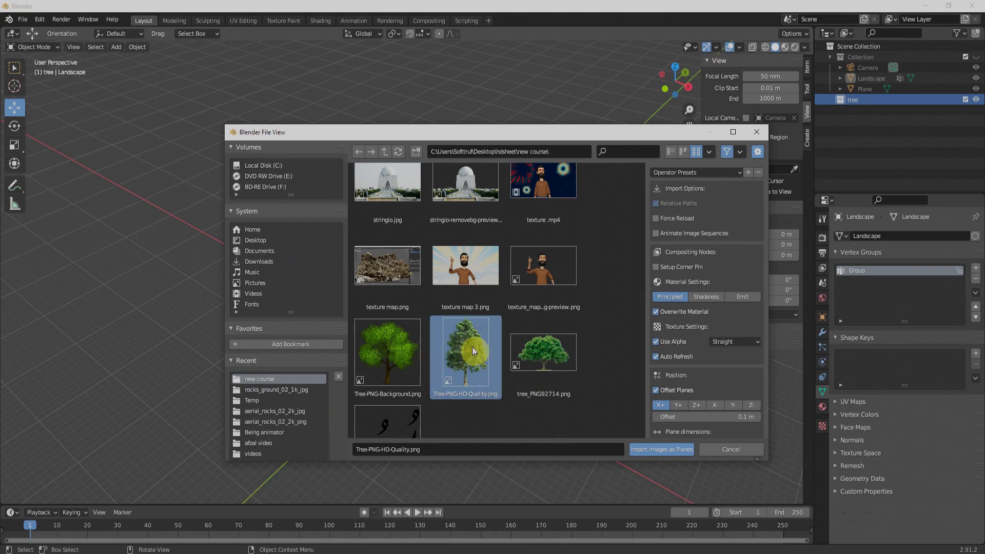
pyautogui.doubleClick(465, 362)
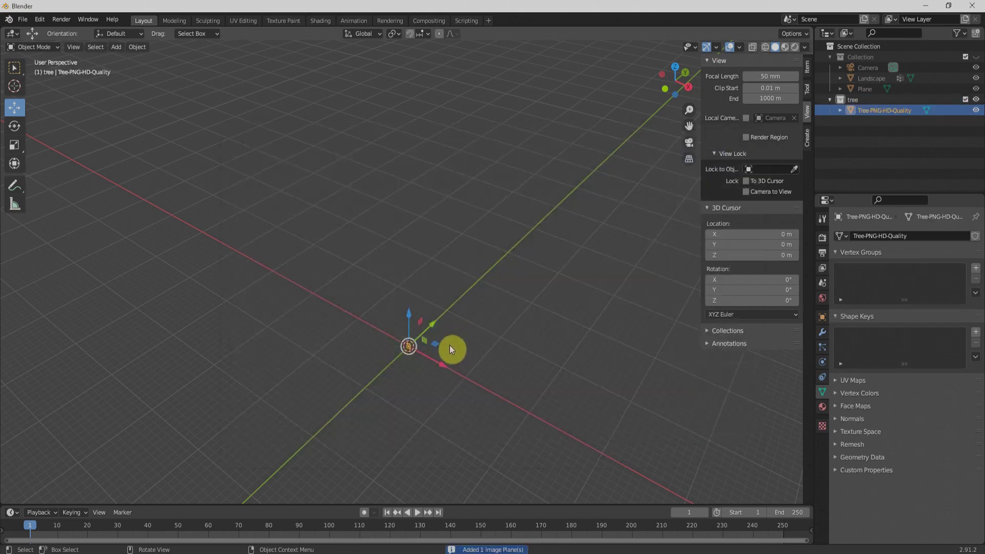
# Step: Show the tree plane up close in front view with Material Preview shading
pyautogui.press('KP_1')
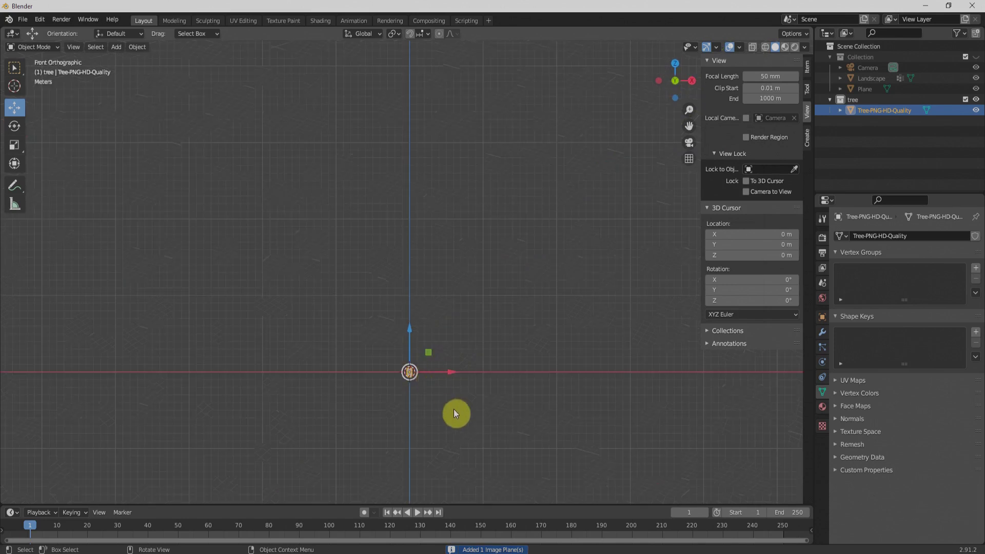
pyautogui.keyDown('shift'); pyautogui.moveTo(453, 408); pyautogui.dragTo(435, 335, button='middle'); pyautogui.keyUp('shift')
pyautogui.scroll(5, 412, 323)
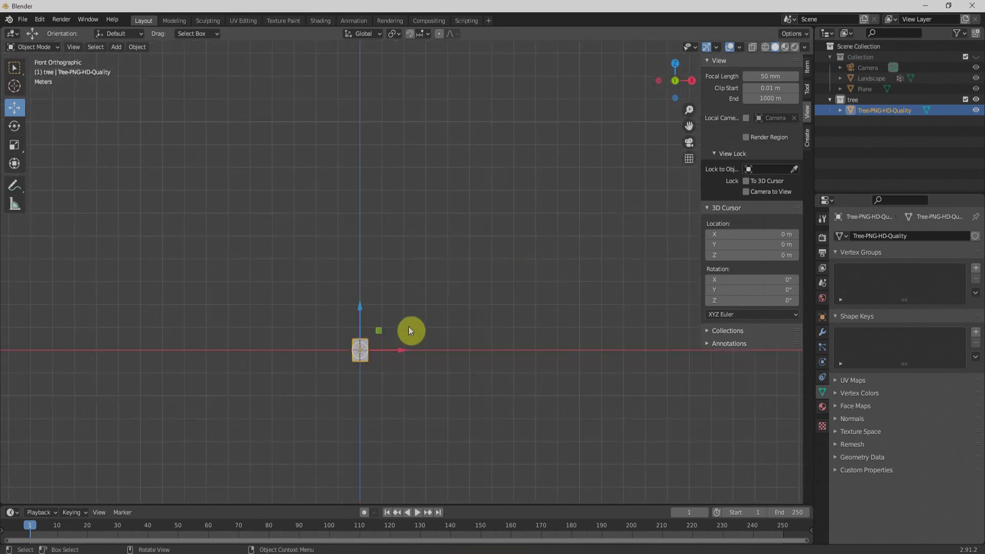
pyautogui.press('z')
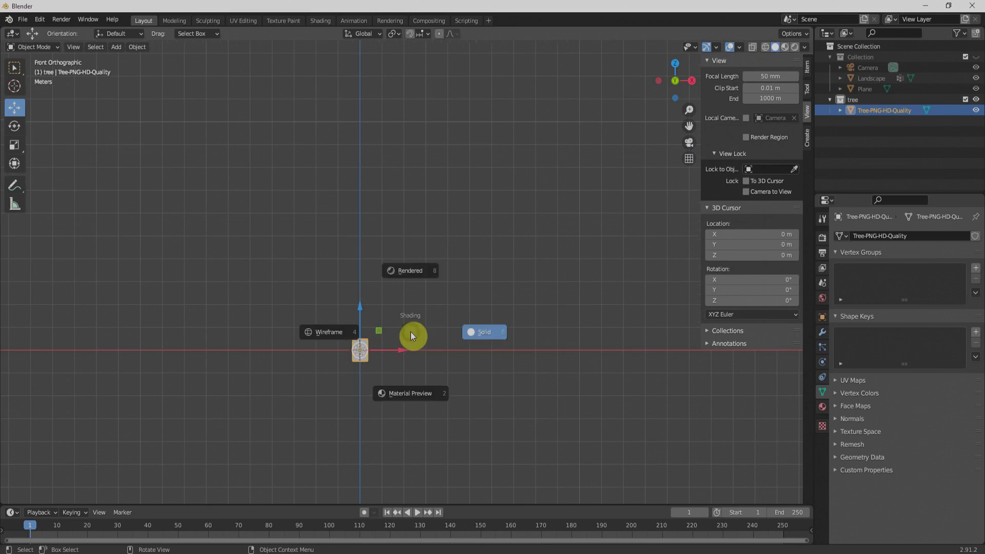
pyautogui.click(432, 396)
pyautogui.keyDown('shift'); pyautogui.moveTo(423, 359); pyautogui.dragTo(461, 327, button='middle'); pyautogui.keyUp('shift')
pyautogui.scroll(6, 420, 351)
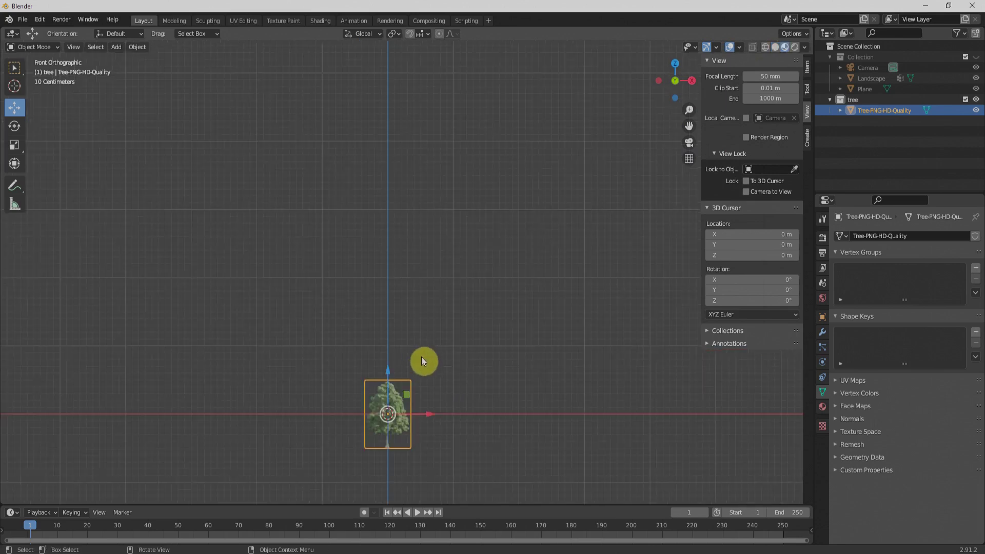
pyautogui.keyDown('shift'); pyautogui.moveTo(416, 386); pyautogui.dragTo(430, 298, button='middle'); pyautogui.keyUp('shift')
pyautogui.scroll(1, 430, 298)
pyautogui.scroll(1, 408, 304)
pyautogui.scroll(2, 408, 304)
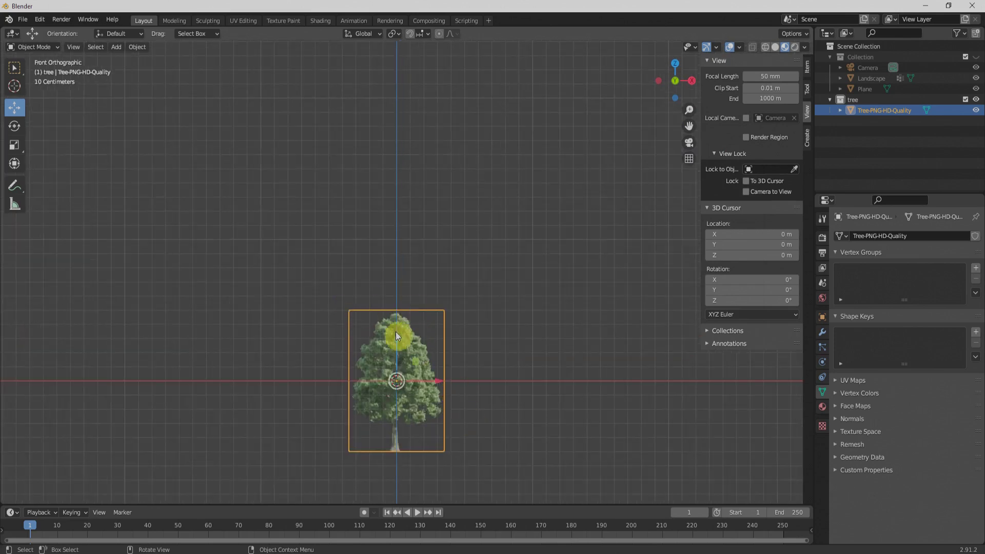
# Step: Raise the tree plane until its trunk base meets the red axis line, and set its origin to the 3D cursor
pyautogui.moveTo(396, 336); pyautogui.dragTo(401, 263)
pyautogui.rightClick(401, 272)
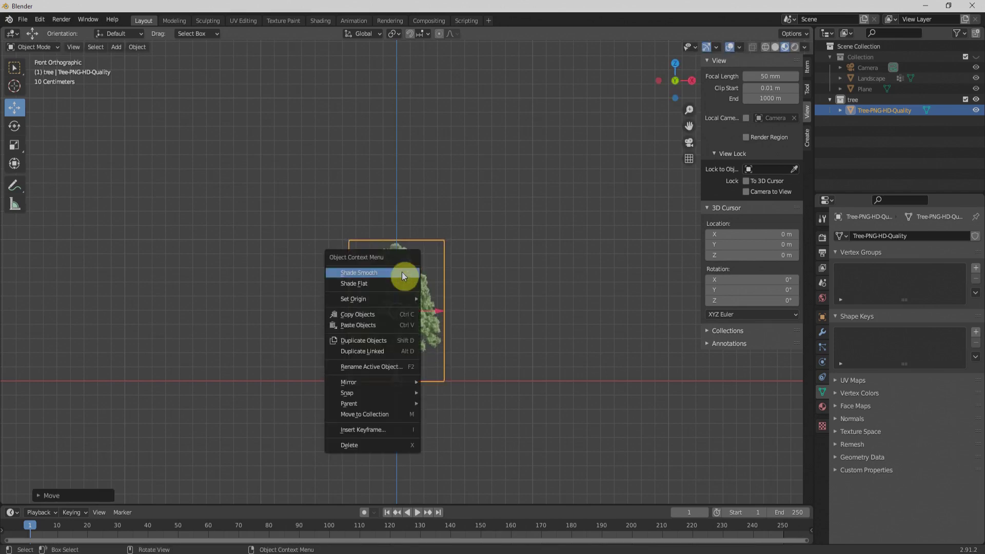
pyautogui.moveTo(387, 298)
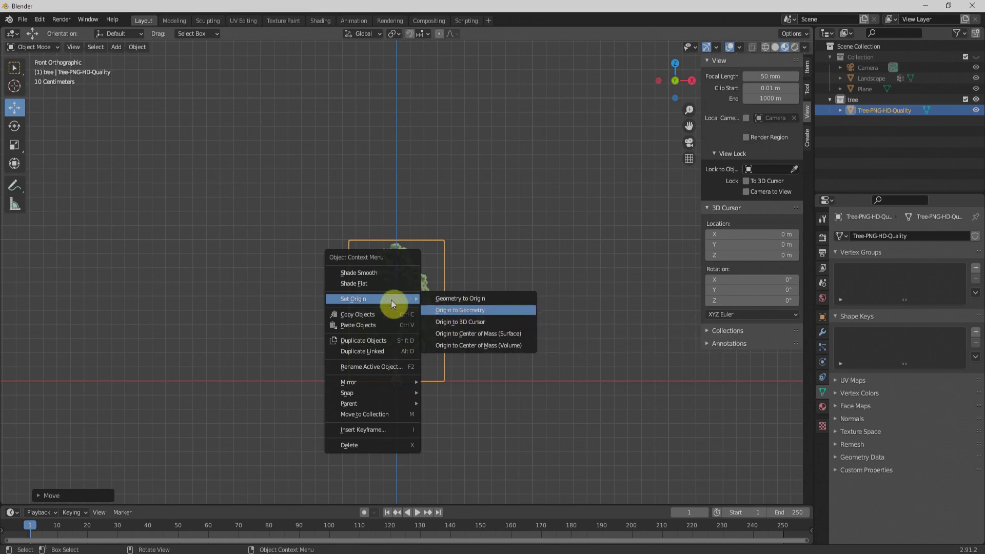
pyautogui.click(452, 322)
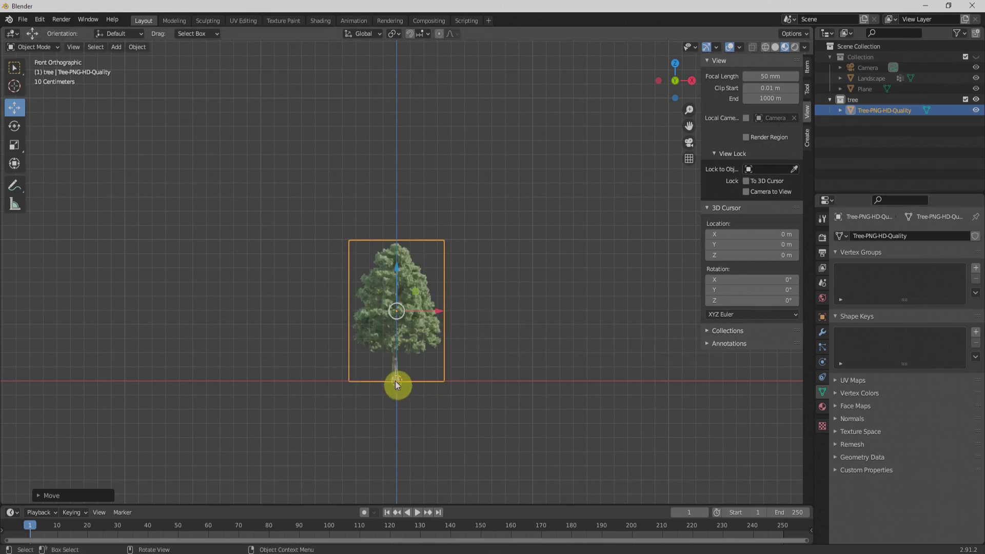
pyautogui.click(14, 86)
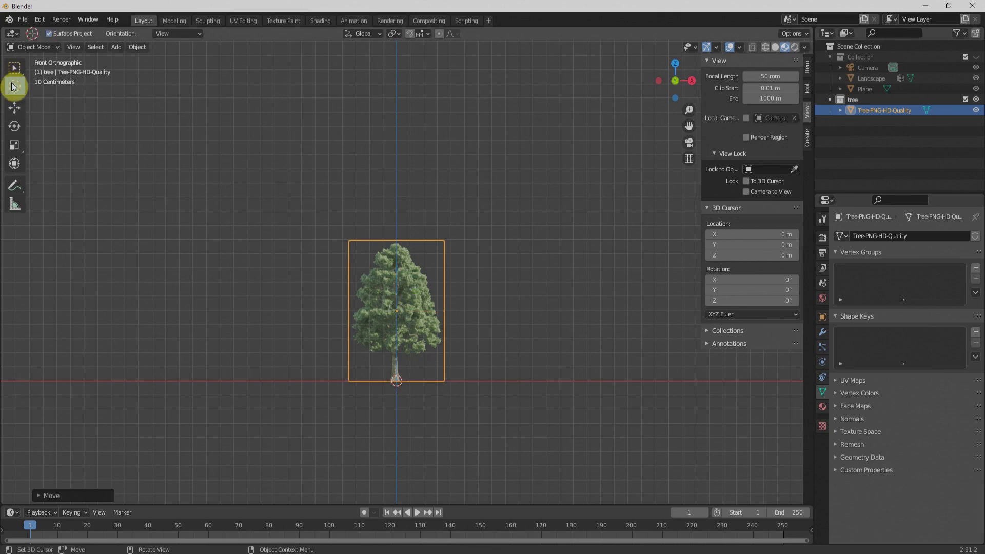
pyautogui.click(15, 107)
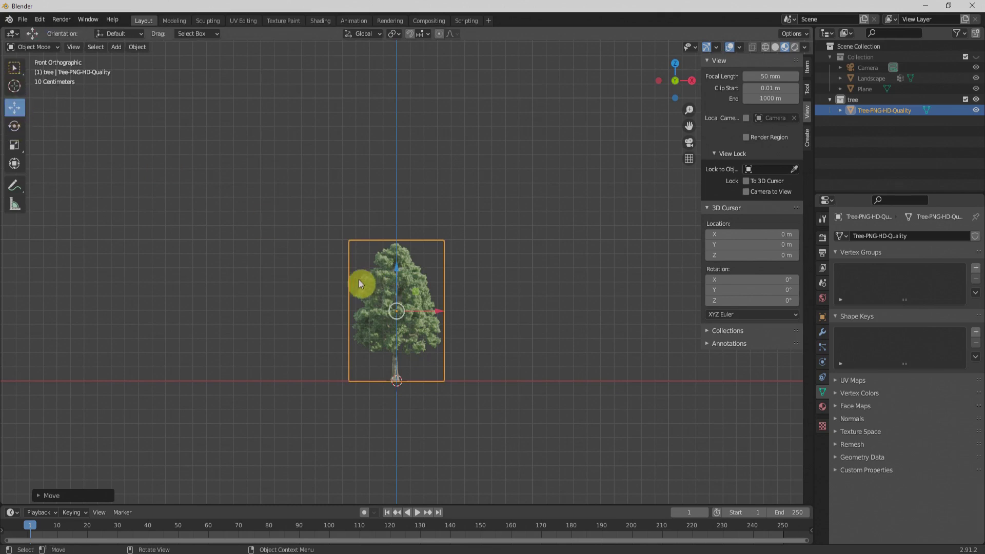
pyautogui.rightClick(411, 271)
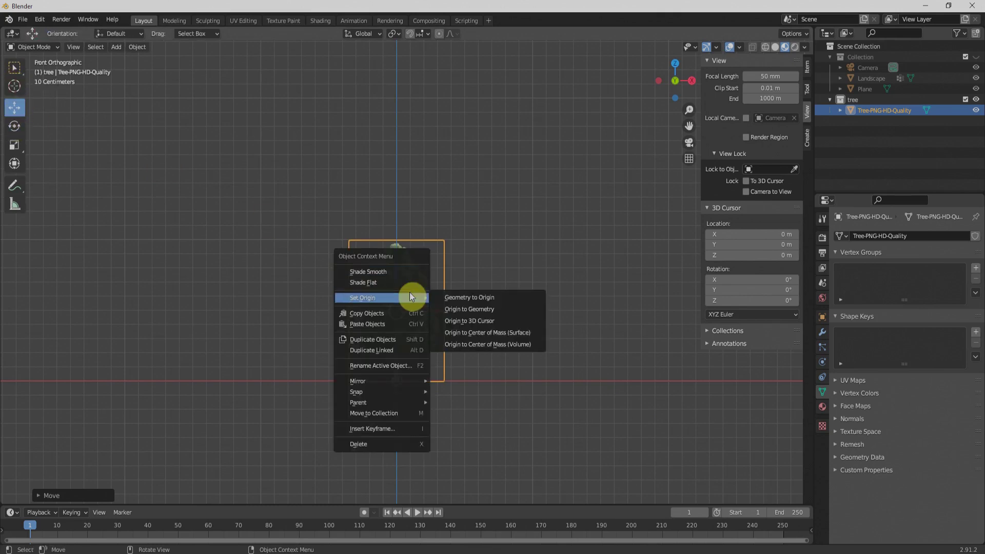
pyautogui.click(470, 320)
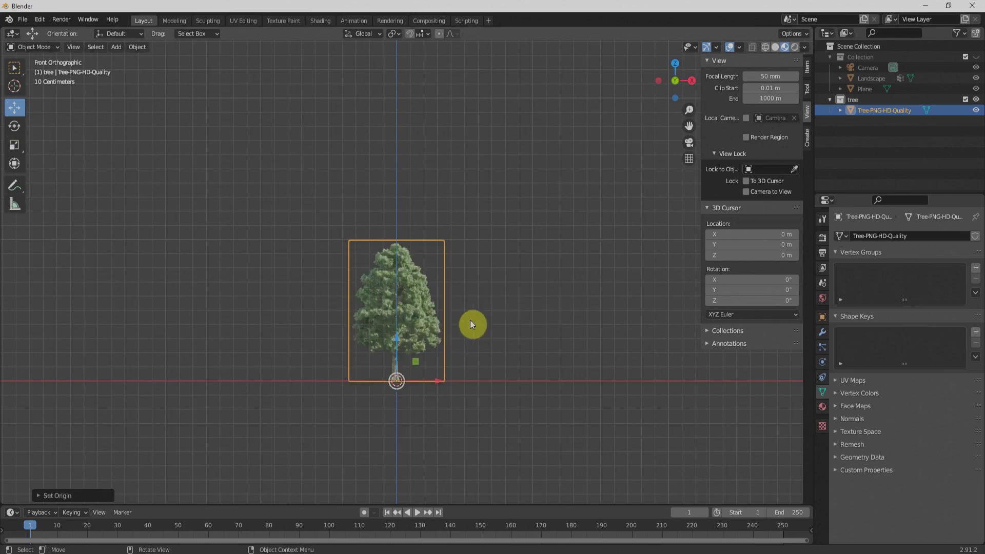
pyautogui.click(403, 282)
pyautogui.press('r')
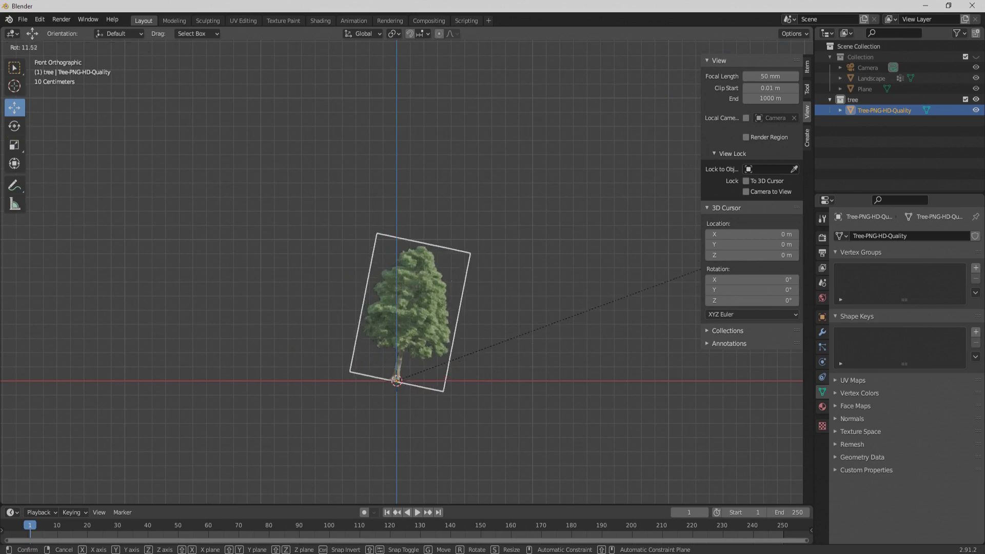
pyautogui.press('Escape')
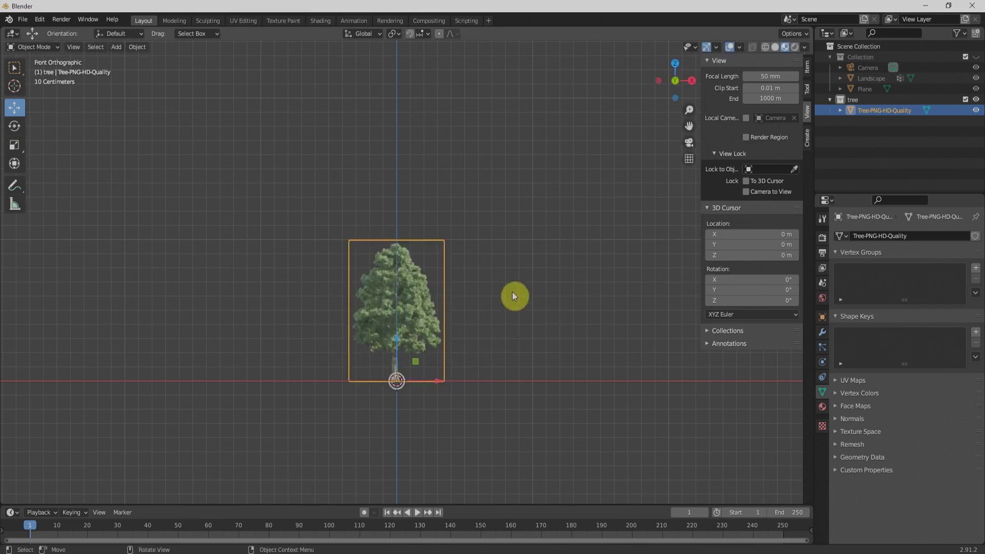
# Step: In top view, duplicate the tree plane in place and rotate the copy 90° to form a cross
pyautogui.scroll(-2, 413, 307)
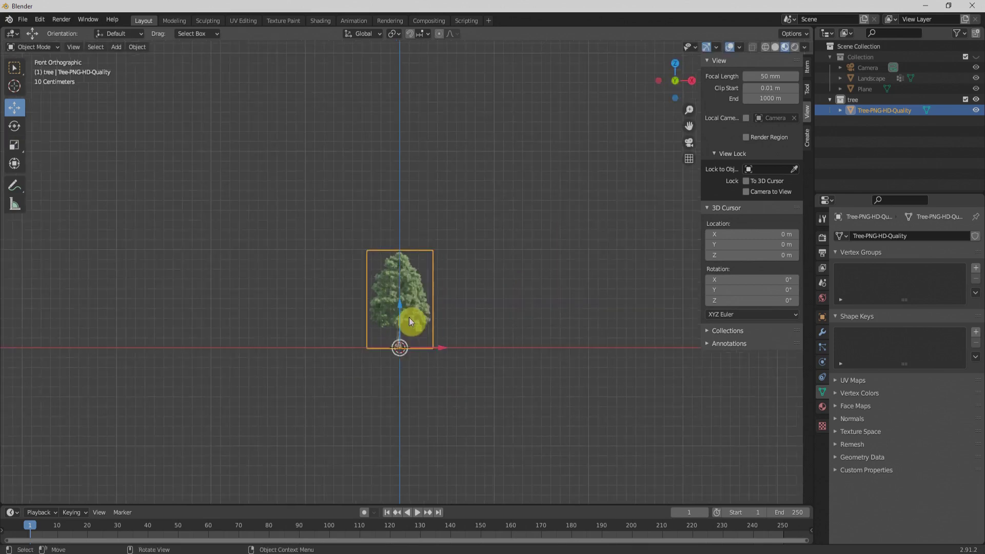
pyautogui.press('KP_7')
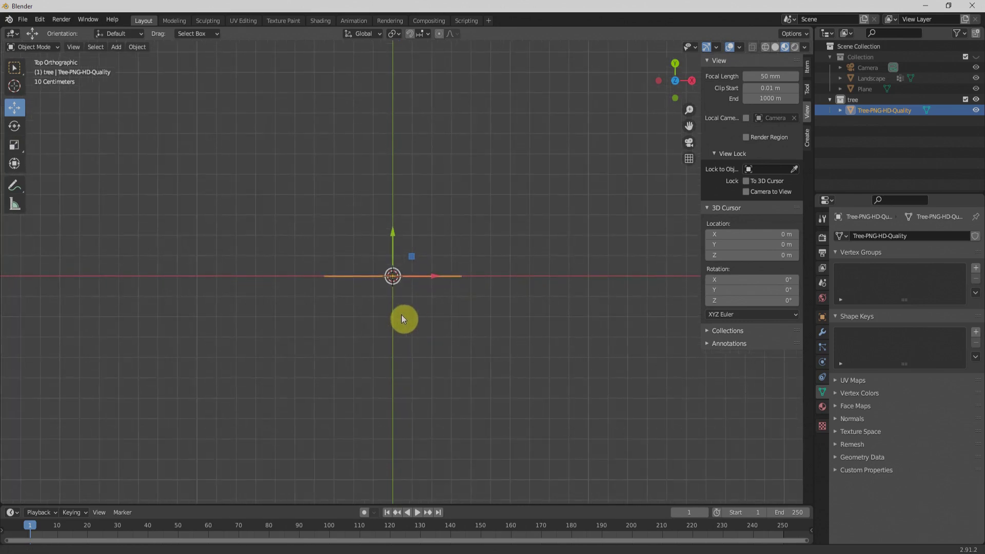
pyautogui.keyDown('shift'); pyautogui.moveTo(401, 314); pyautogui.dragTo(430, 363, button='middle'); pyautogui.keyUp('shift')
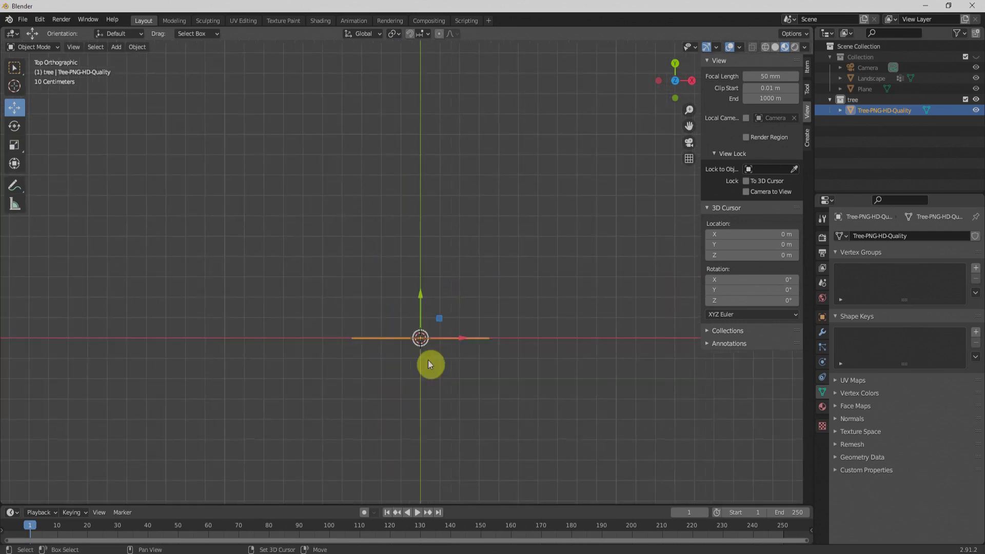
pyautogui.hotkey('shift', 'd')
pyautogui.rightClick(454, 331)
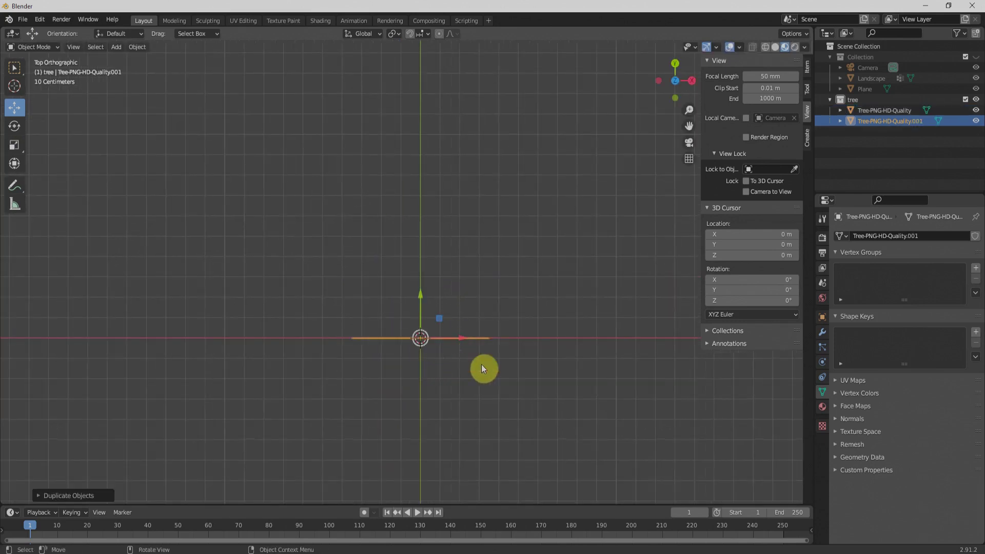
pyautogui.write('r90')
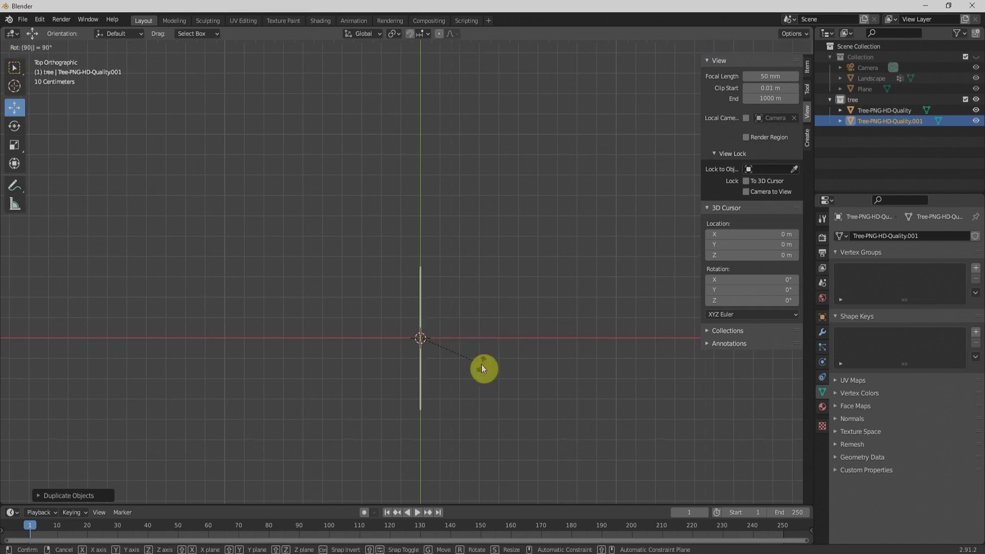
pyautogui.press('Return')
# Step: In top view, duplicate both crossed tree planes in place and rotate the copies 45°
pyautogui.moveTo(452, 372); pyautogui.dragTo(432, 335, button='middle')
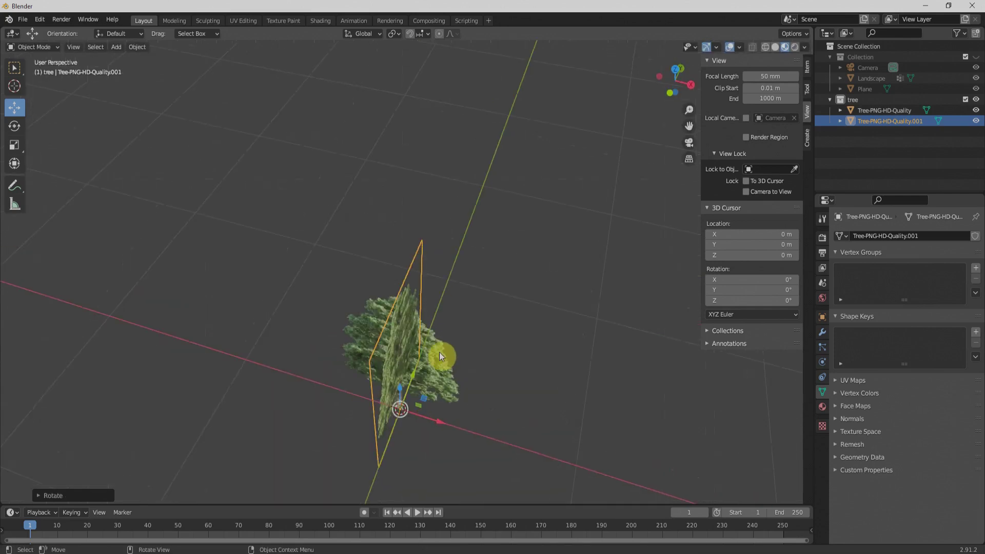
pyautogui.click(440, 352)
pyautogui.keyDown('shift'); pyautogui.click(388, 366); pyautogui.keyUp('shift')
pyautogui.press('KP_7')
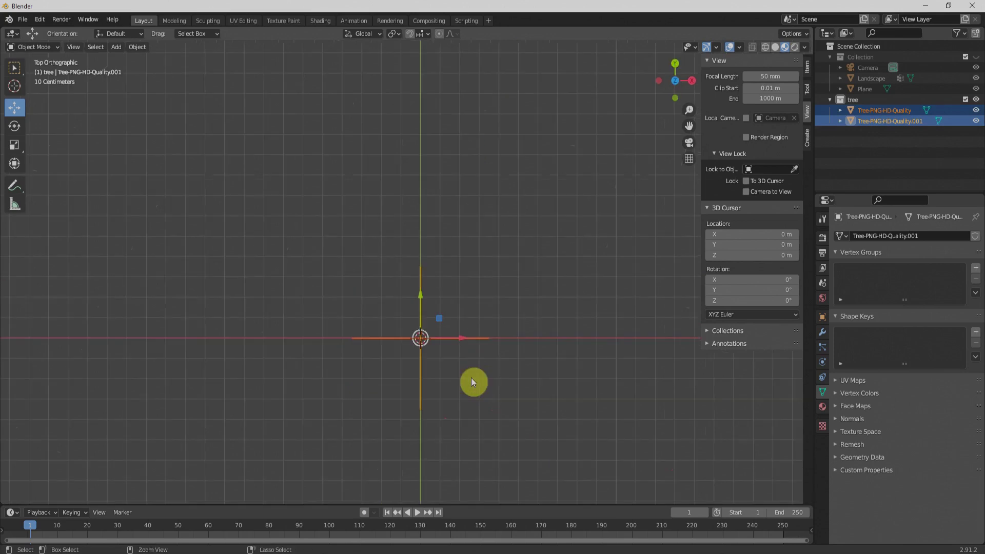
pyautogui.hotkey('shift', 'd')
pyautogui.rightClick(494, 377)
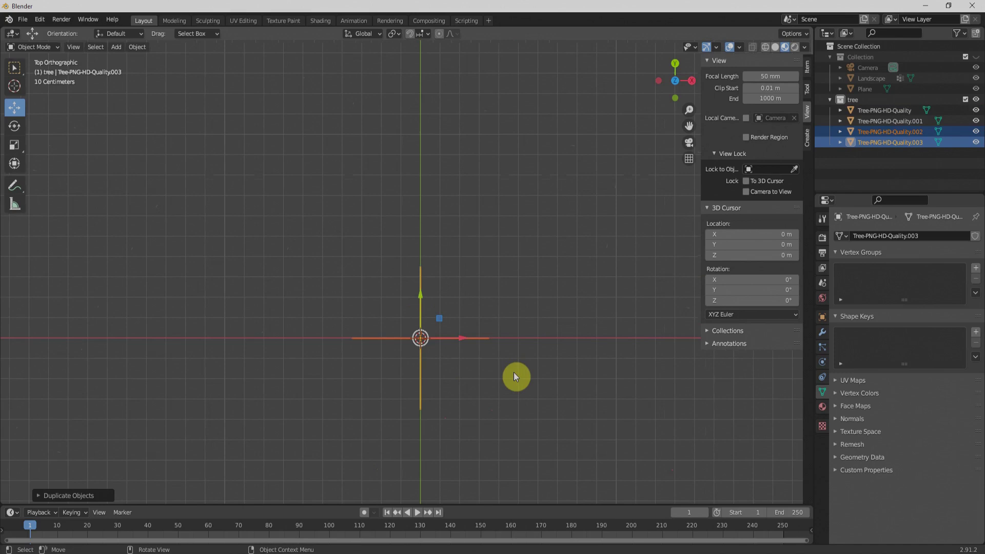
pyautogui.press('r')
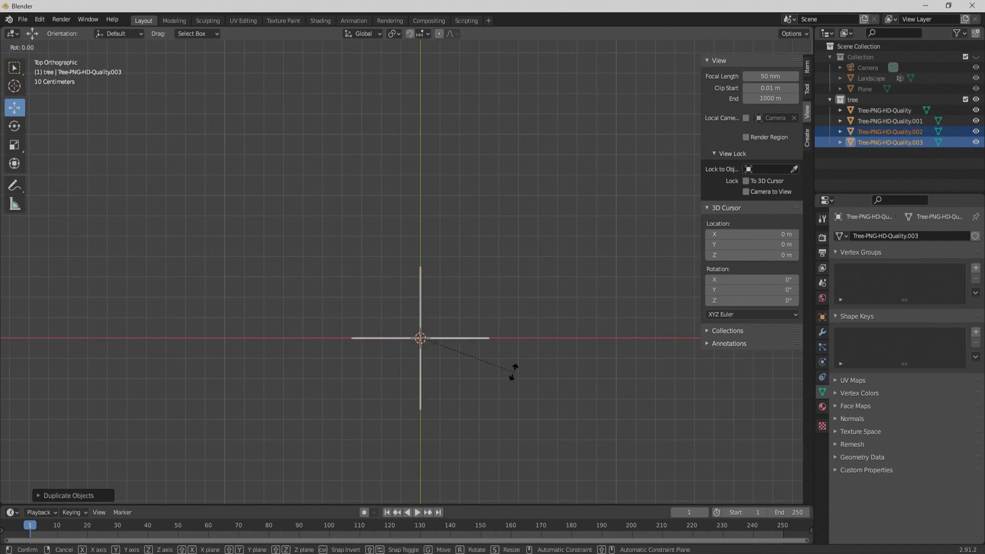
pyautogui.write('45')
pyautogui.click(513, 372)
pyautogui.click(514, 373)
# Step: Select all four crossed tree planes and join them into one object
pyautogui.moveTo(513, 373); pyautogui.dragTo(425, 347, button='middle')
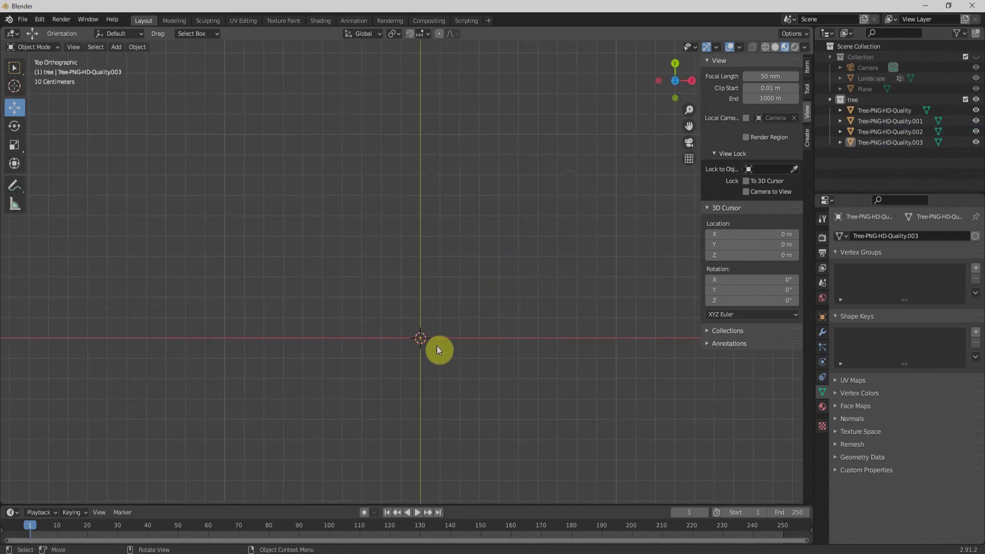
pyautogui.click(447, 338)
pyautogui.moveTo(310, 270); pyautogui.dragTo(533, 408)
pyautogui.moveTo(534, 408); pyautogui.dragTo(513, 345, button='middle')
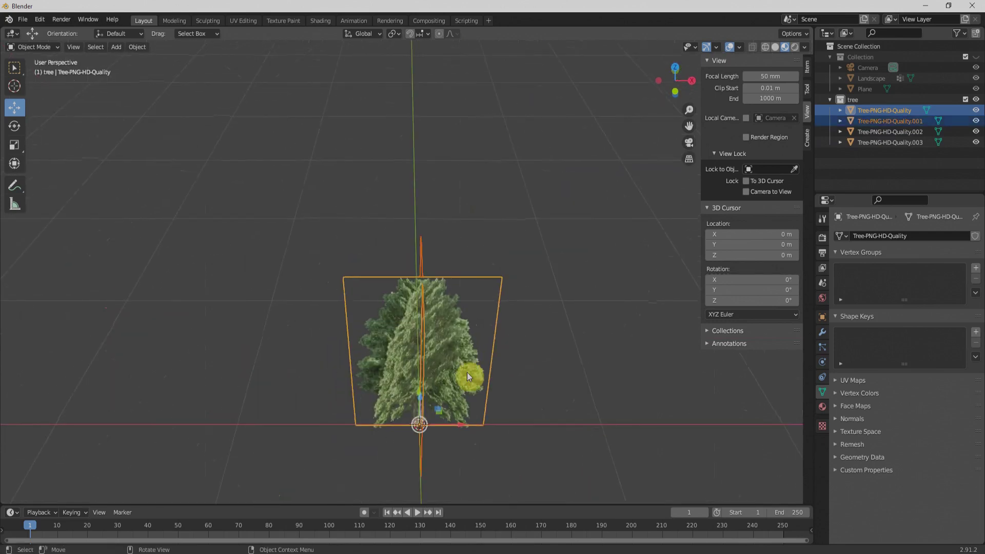
pyautogui.keyDown('shift'); pyautogui.click(399, 380); pyautogui.keyUp('shift')
pyautogui.keyDown('shift'); pyautogui.click(457, 351); pyautogui.keyUp('shift')
pyautogui.moveTo(457, 352); pyautogui.dragTo(476, 409, button='middle')
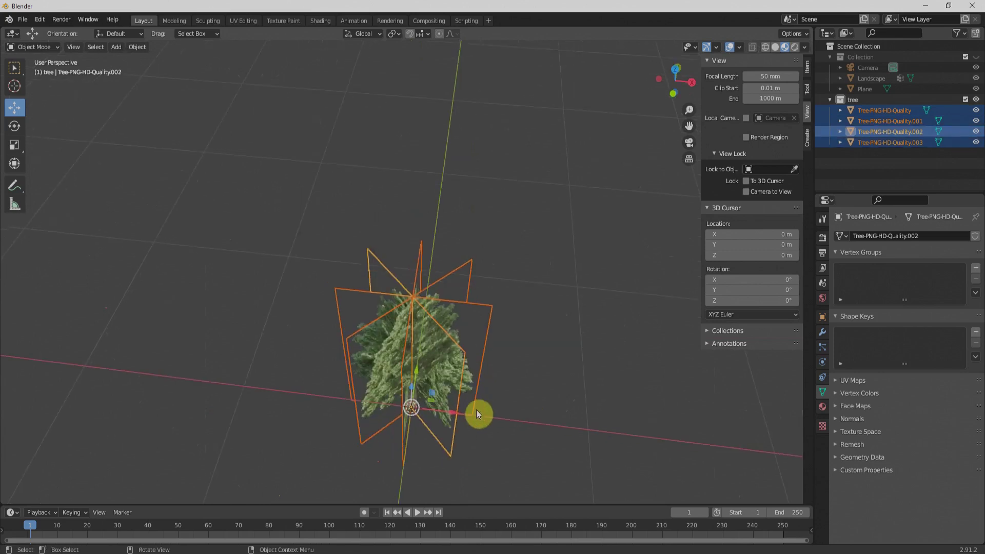
pyautogui.hotkey('ctrl', 'j')
# Step: Move the joined tree along the negative X axis, clear of the 3D cursor
pyautogui.moveTo(478, 404); pyautogui.dragTo(457, 452, button='middle')
pyautogui.moveTo(457, 453); pyautogui.dragTo(172, 418)
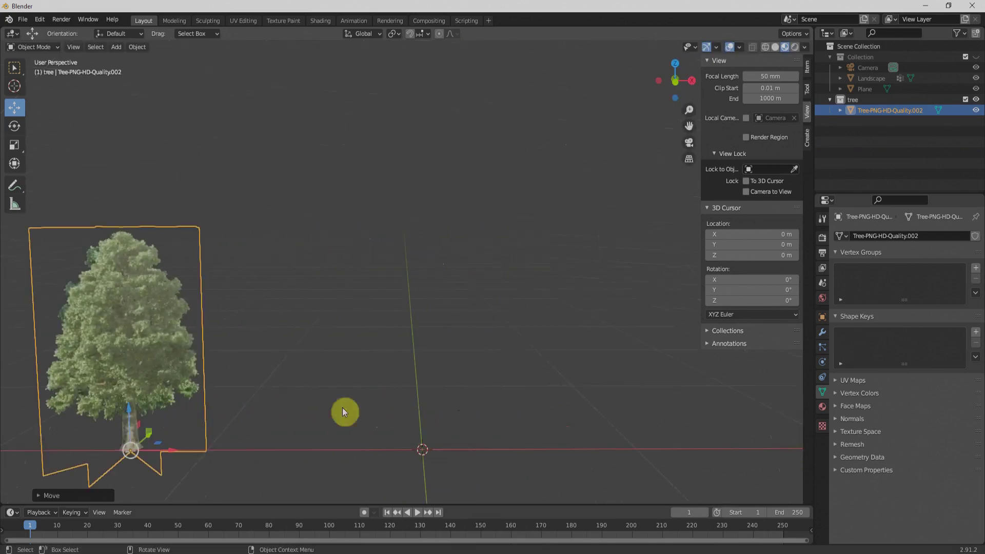
pyautogui.scroll(-2, 450, 322)
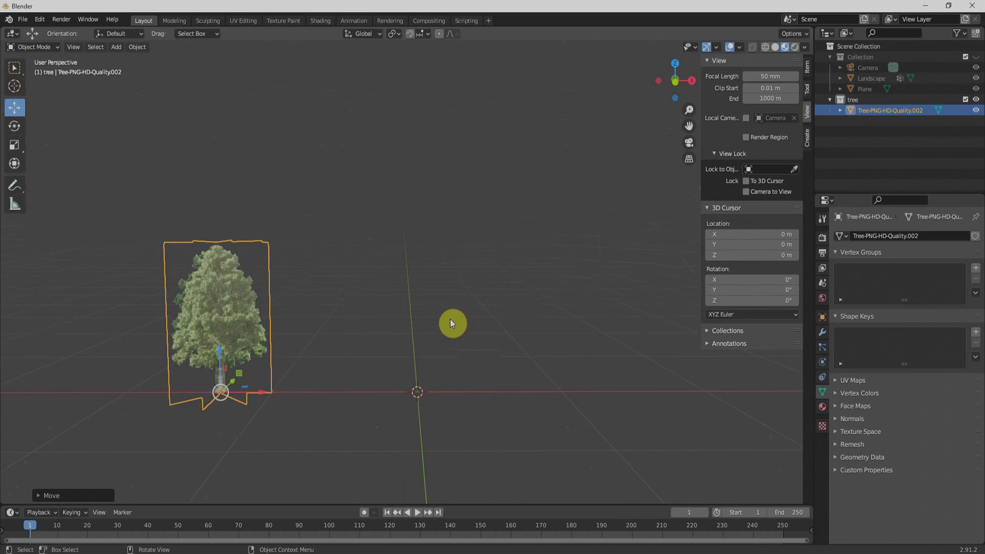
# Step: Import tree_PNG92714 from the new course folder as an image plane in the tree collection
pyautogui.hotkey('shift', 'a')
pyautogui.moveTo(454, 319)
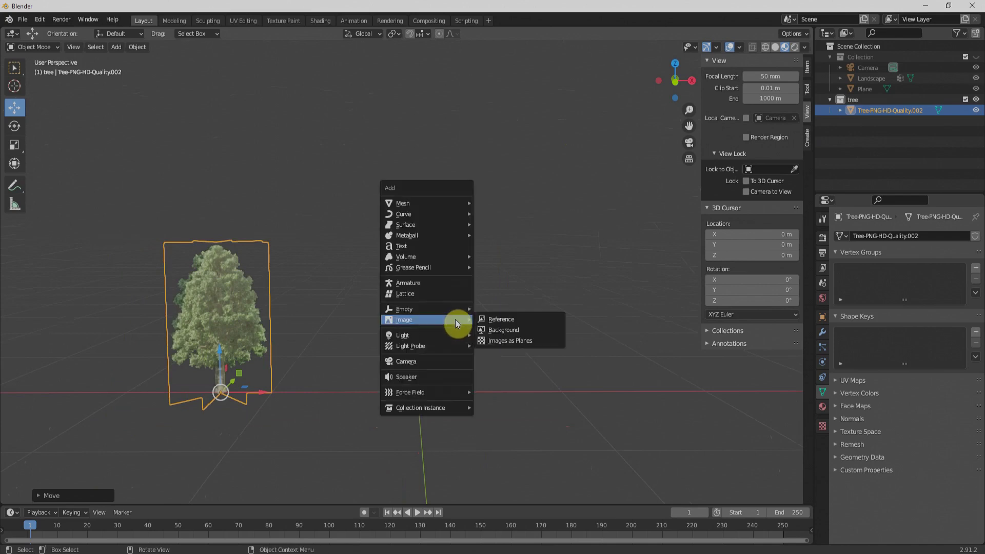
pyautogui.click(495, 341)
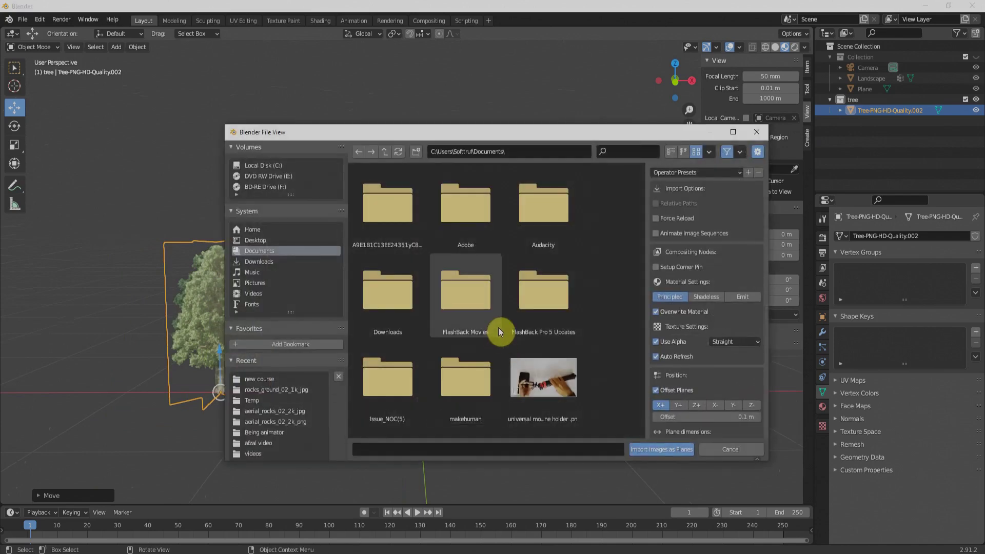
pyautogui.click(267, 378)
pyautogui.scroll(-6, 538, 371)
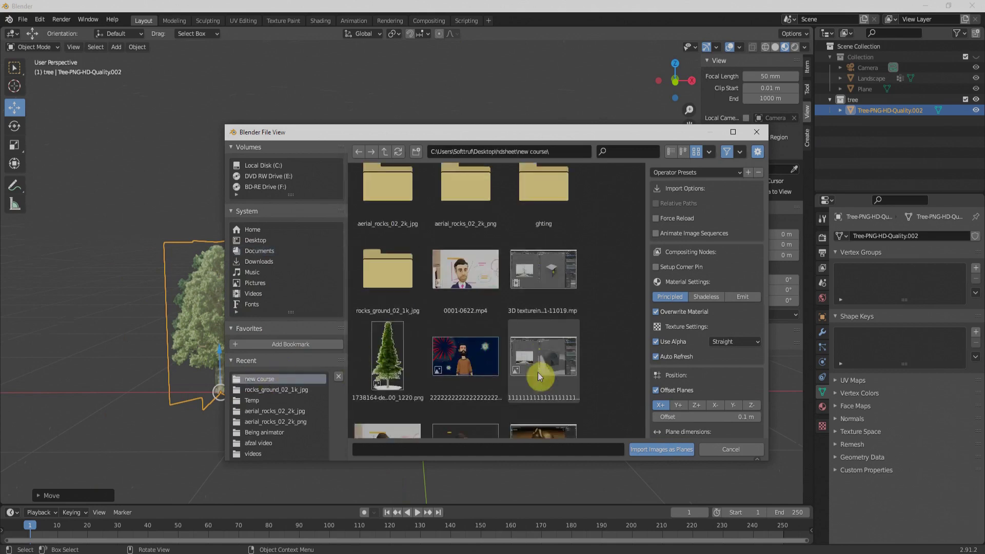
pyautogui.scroll(-8, 538, 371)
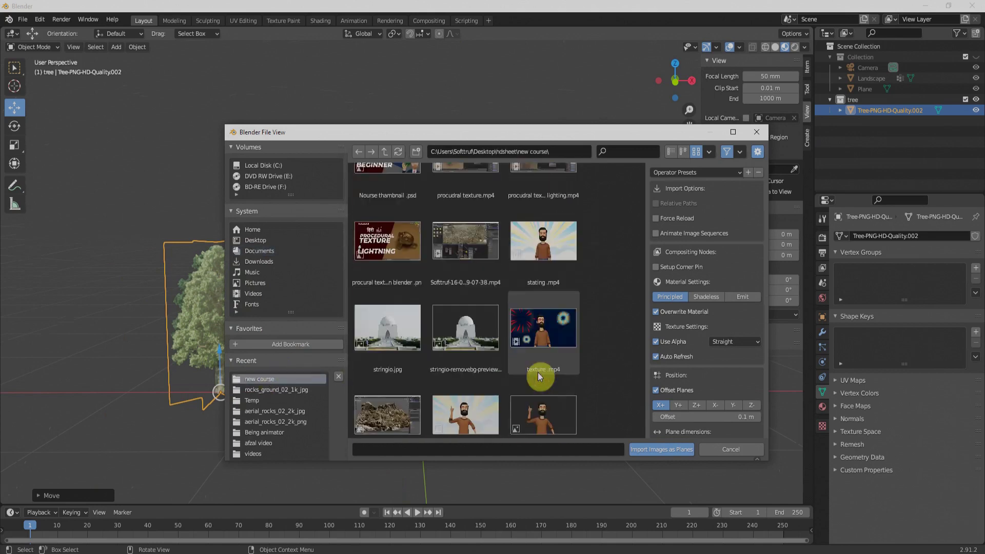
pyautogui.doubleClick(544, 267)
# Step: Raise the new tree plane about 0.48 m until its trunk base meets the red axis line, and set its origin to geometry
pyautogui.press('g')
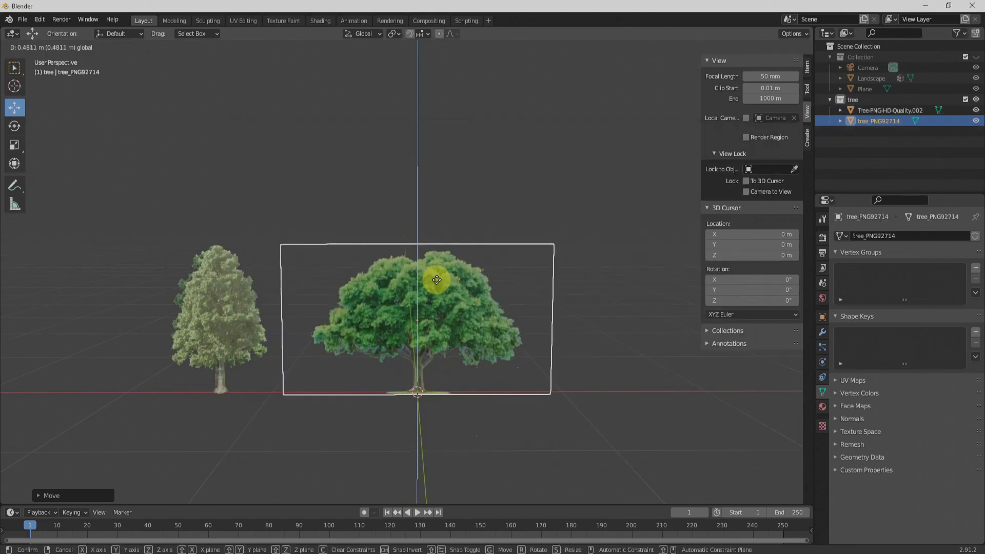
pyautogui.click(436, 280)
pyautogui.rightClick(447, 296)
pyautogui.moveTo(451, 299)
pyautogui.click(506, 314)
# Step: In top view, duplicate the broad tree plane in place and rotate the copy 90°
pyautogui.press('KP_7')
pyautogui.hotkey('shift', 'd')
pyautogui.rightClick(471, 326)
pyautogui.write('r90')
pyautogui.press('Return')
# Step: Select both broad tree planes, duplicate them in place in top view and rotate the copies 45°
pyautogui.moveTo(471, 327)
pyautogui.mouseDown(button='middle')
pyautogui.moveTo(415, 371)
pyautogui.moveTo(473, 344)
pyautogui.mouseUp(button='middle')
pyautogui.click(461, 341)
pyautogui.keyDown('shift'); pyautogui.click(426, 388); pyautogui.keyUp('shift')
pyautogui.press('KP_7')
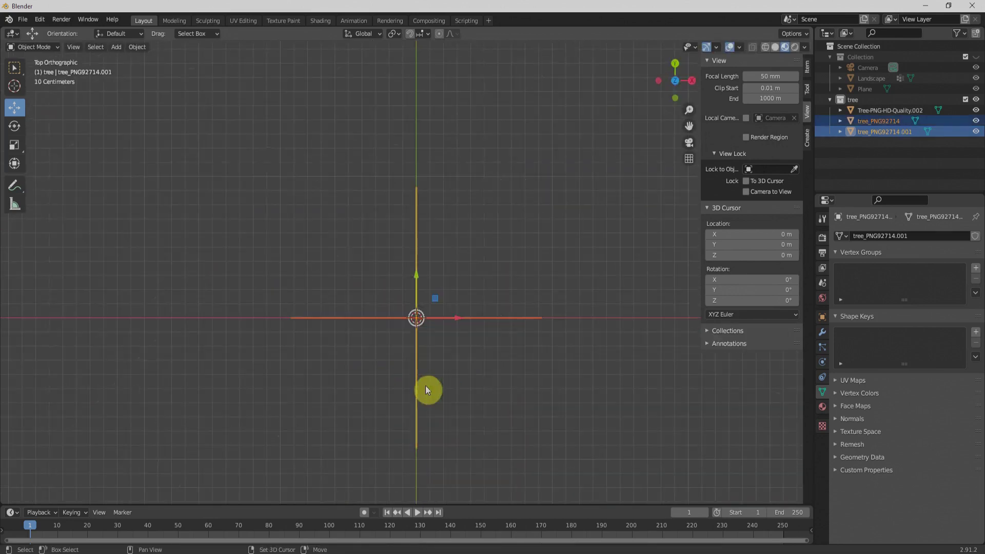
pyautogui.hotkey('shift', 'd')
pyautogui.rightClick(536, 386)
pyautogui.press('r')
pyautogui.press('4')
pyautogui.press('5')
pyautogui.press('Return')
# Step: Select all four planes of the broad green tree and join them into one object
pyautogui.moveTo(537, 385); pyautogui.dragTo(374, 384, button='middle')
pyautogui.click(343, 298)
pyautogui.moveTo(343, 298); pyautogui.dragTo(414, 383, button='middle')
pyautogui.press('KP_7')
pyautogui.keyDown('shift'); pyautogui.click(417, 379); pyautogui.keyUp('shift')
pyautogui.moveTo(491, 378); pyautogui.dragTo(477, 318, button='middle')
pyautogui.keyDown('shift'); pyautogui.click(469, 282); pyautogui.keyUp('shift')
pyautogui.keyDown('shift'); pyautogui.click(389, 292); pyautogui.keyUp('shift')
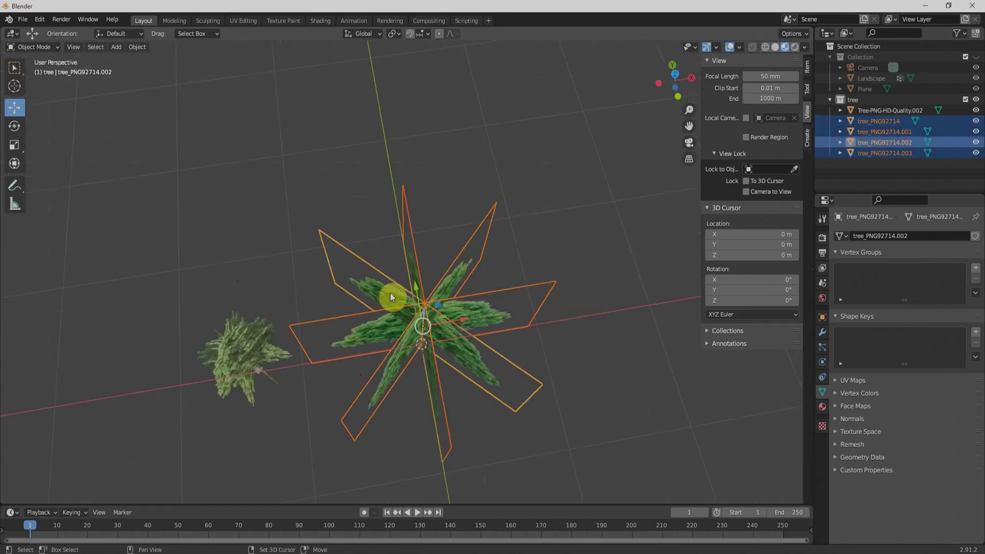
pyautogui.hotkey('ctrl', 'j')
# Step: Examine the two joined trees from several angles and select the taller, narrower one
pyautogui.moveTo(530, 383); pyautogui.dragTo(543, 296, button='middle')
pyautogui.scroll(2, 499, 331)
pyautogui.moveTo(573, 346); pyautogui.dragTo(525, 334, button='middle')
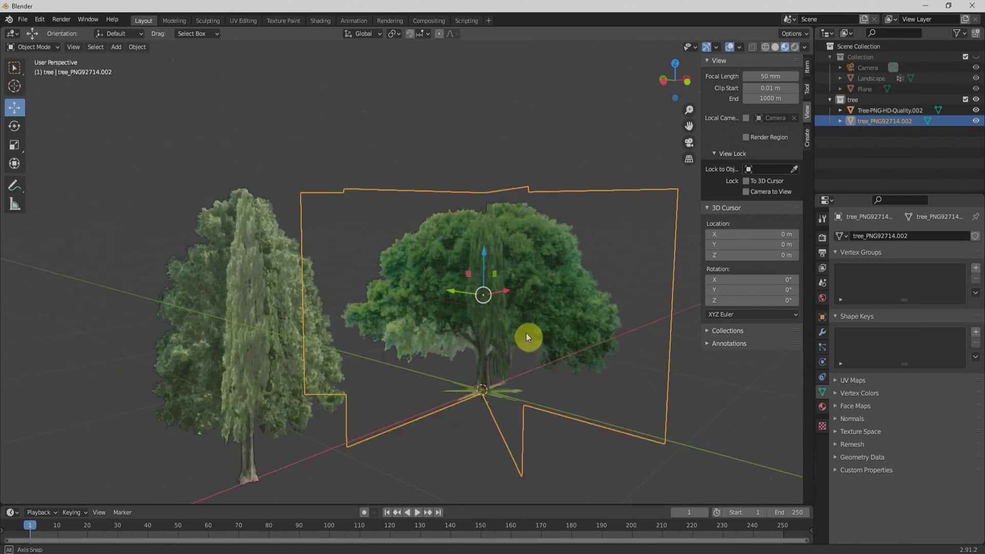
pyautogui.moveTo(303, 375); pyautogui.dragTo(254, 349, button='middle')
pyautogui.click(254, 349)
pyautogui.scroll(-2, 513, 393)
pyautogui.moveTo(516, 393); pyautogui.dragTo(550, 380, button='middle')
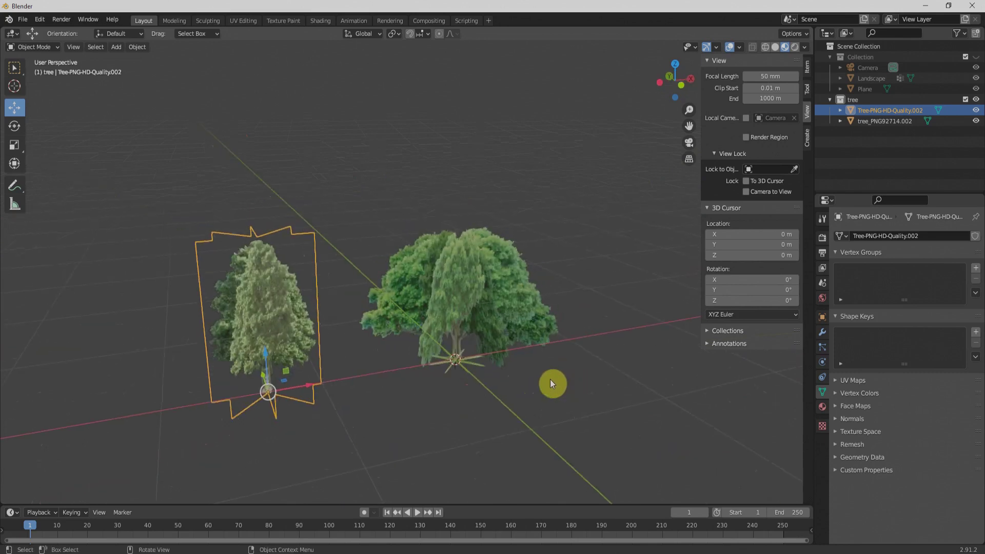
pyautogui.scroll(2, 492, 372)
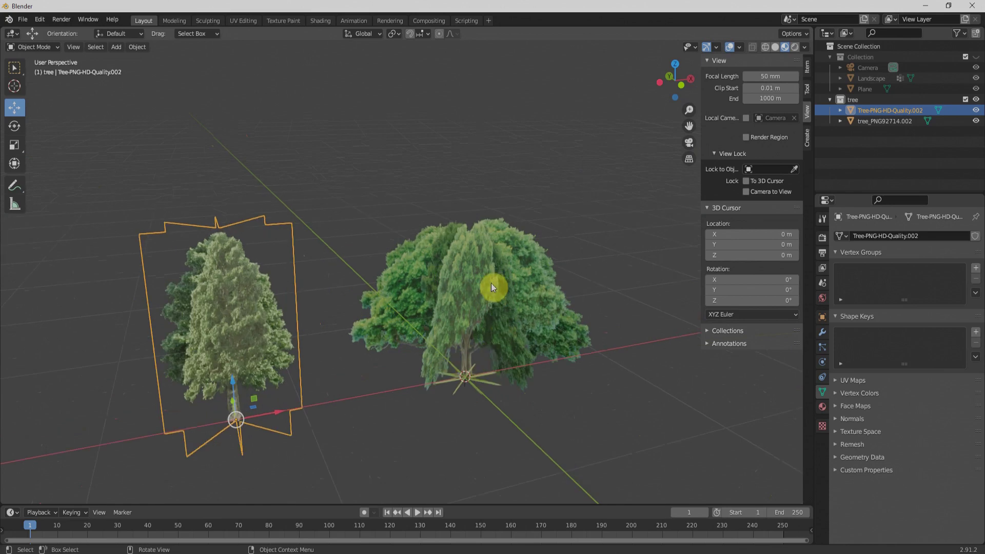
# Step: Change the 3D cursor's rotation mode to Quaternion (WXYZ)
pyautogui.click(751, 314)
pyautogui.click(758, 301)
pyautogui.scroll(-3, 521, 330)
pyautogui.moveTo(521, 330); pyautogui.dragTo(483, 343, button='middle')
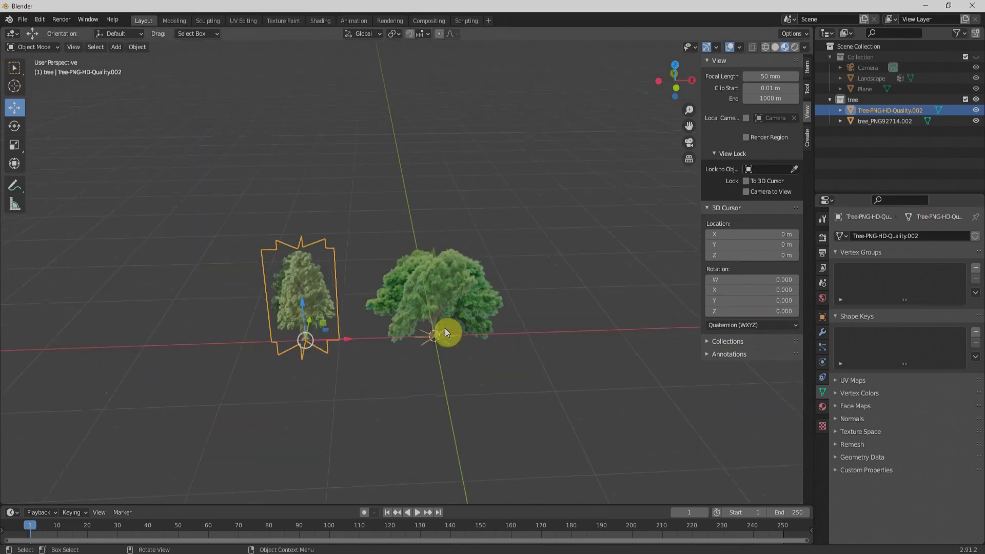
pyautogui.scroll(3, 452, 325)
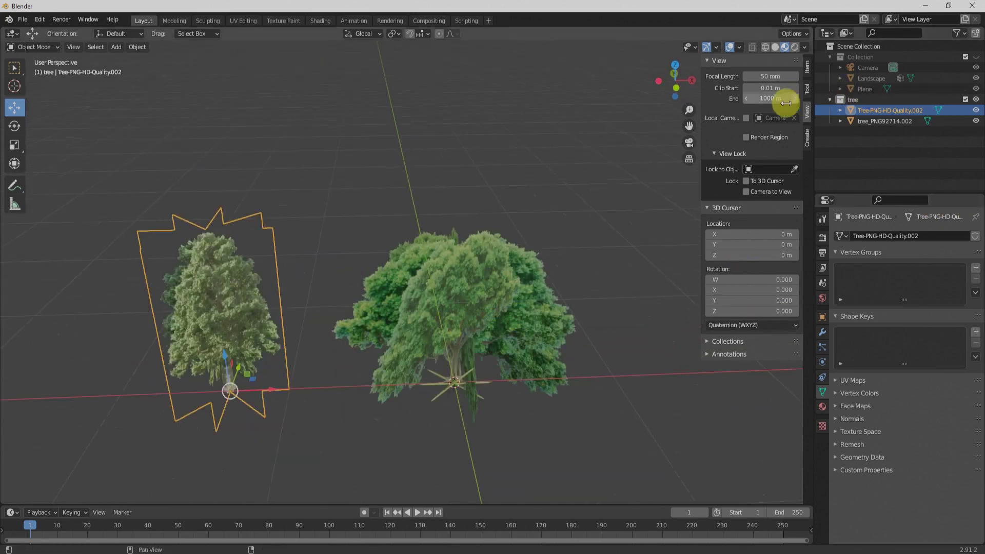
pyautogui.moveTo(515, 275); pyautogui.dragTo(548, 267, button='middle')
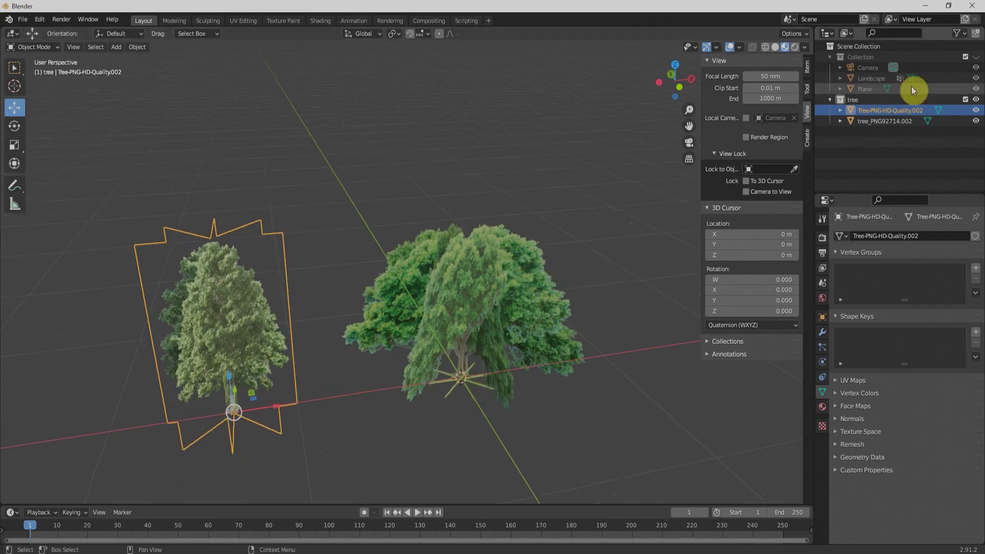
# Step: Show the hidden Collection with the landscape and water again, and select the Landscape object
pyautogui.click(977, 57)
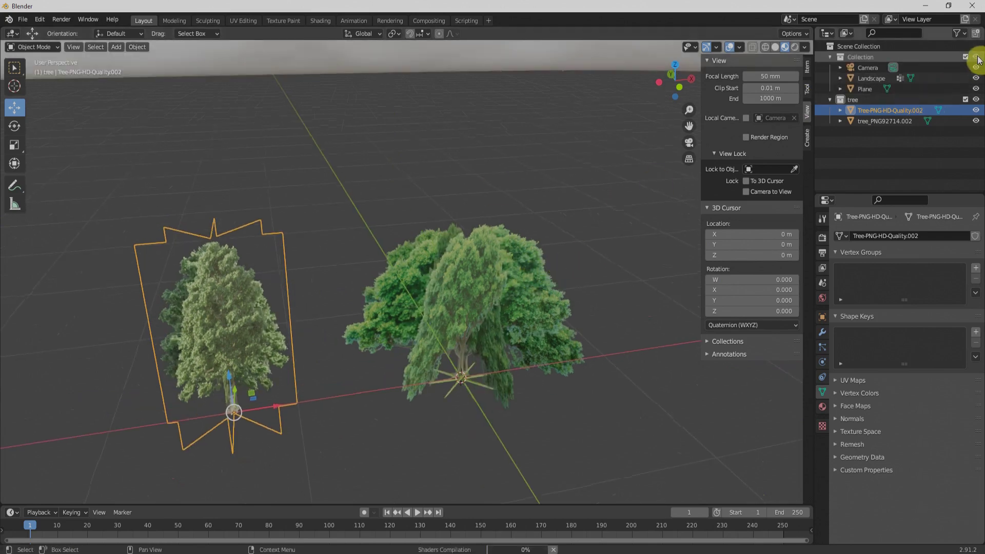
pyautogui.scroll(-6, 488, 192)
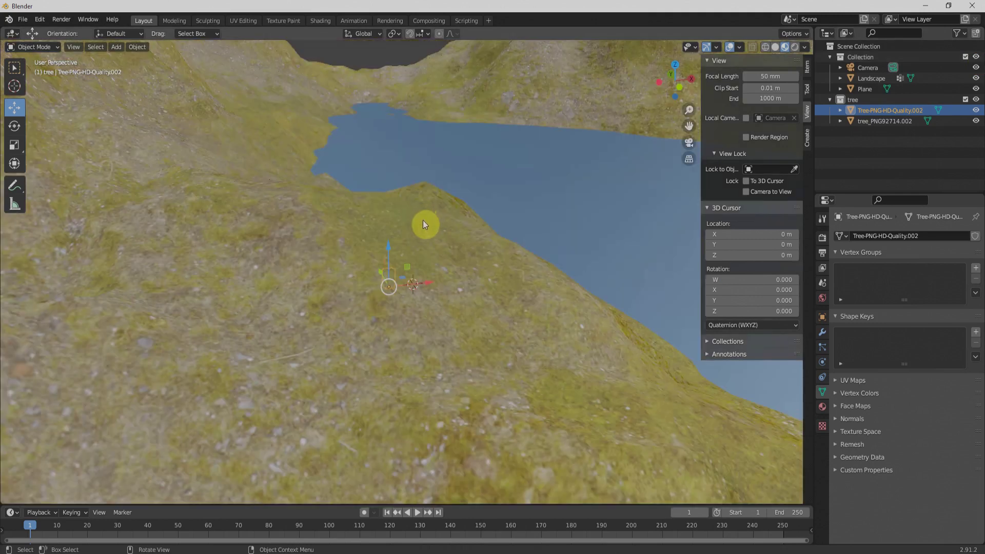
pyautogui.moveTo(420, 276); pyautogui.dragTo(554, 260, button='middle')
pyautogui.click(566, 253)
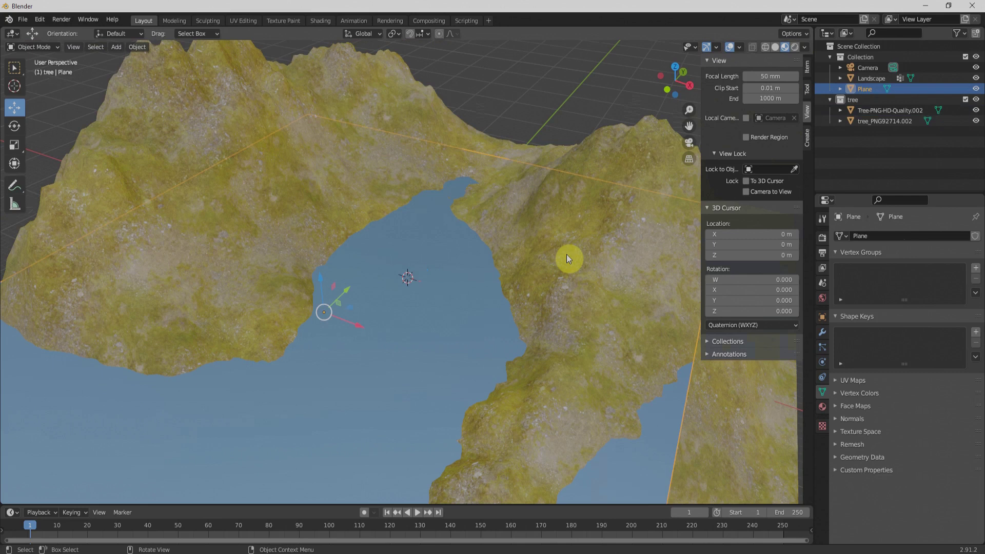
pyautogui.click(614, 205)
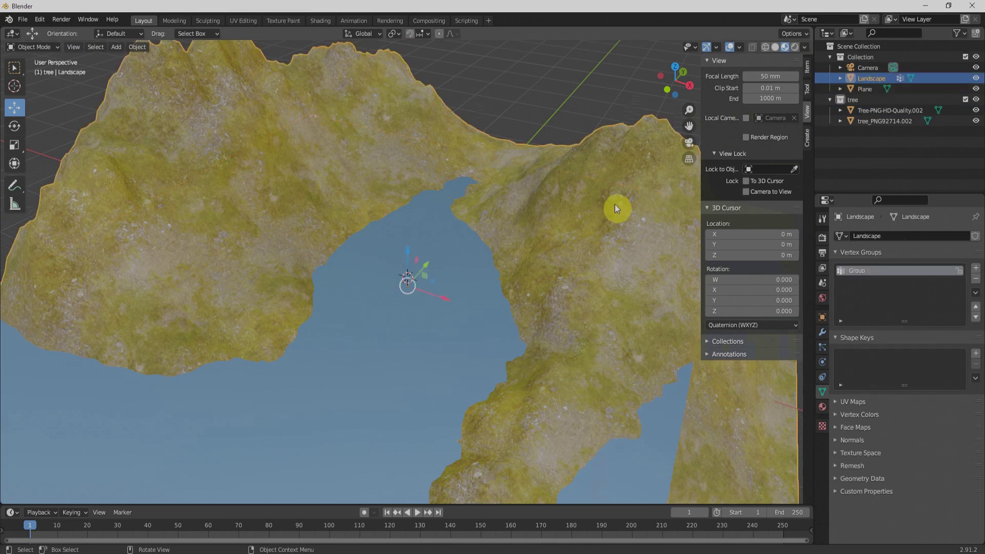
# Step: Switch the viewport to Wireframe shading and inspect the landscape mesh from several sides
pyautogui.press('z')
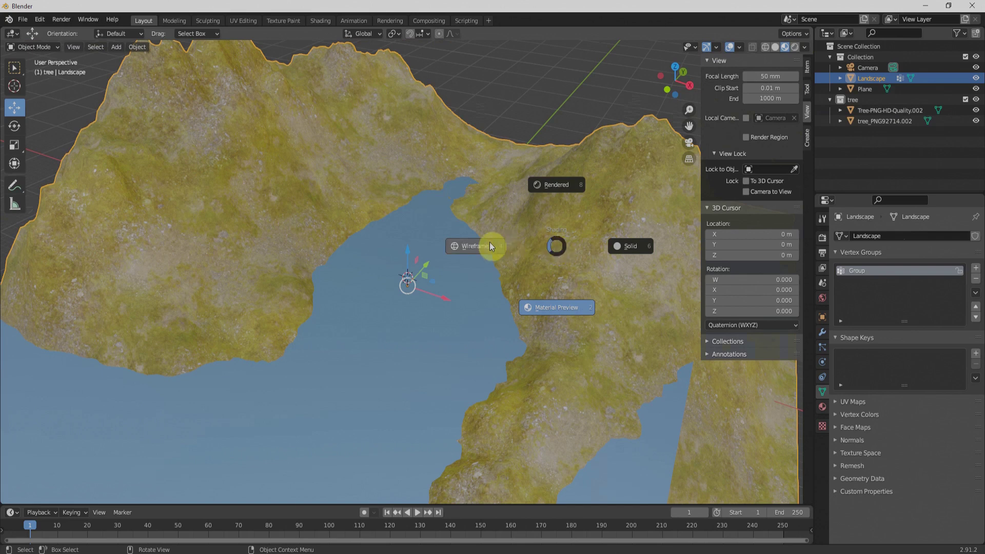
pyautogui.click(473, 245)
pyautogui.scroll(-5, 473, 244)
pyautogui.moveTo(472, 245); pyautogui.dragTo(526, 248, button='middle')
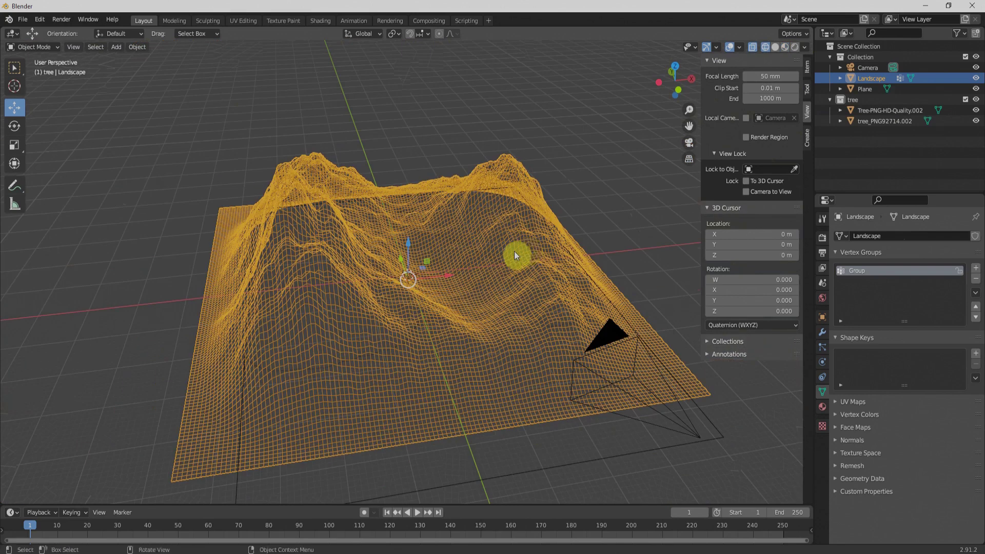
pyautogui.scroll(4, 514, 251)
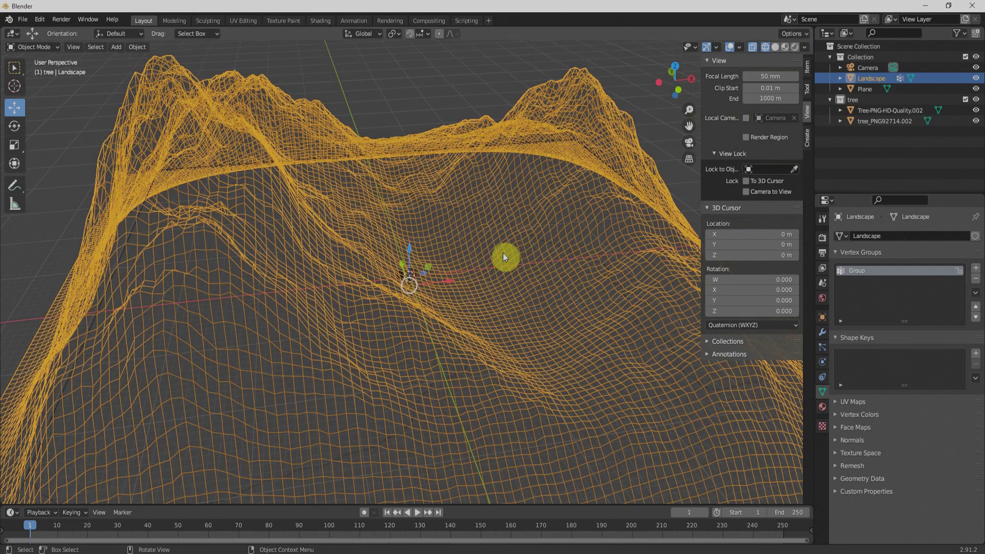
pyautogui.scroll(-3, 502, 252)
pyautogui.moveTo(503, 251); pyautogui.dragTo(416, 246, button='middle')
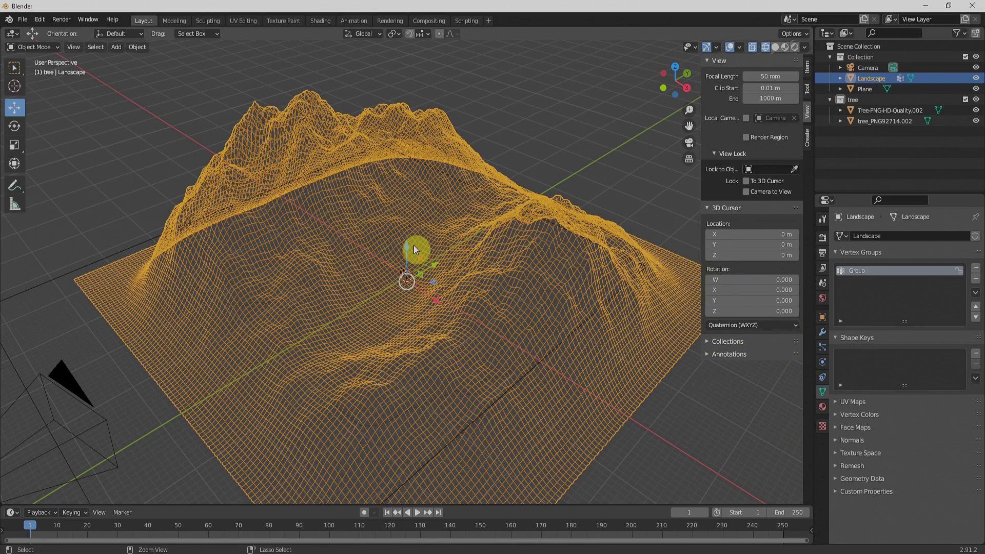
# Step: Save the scene as lecture 6.blend in C:\tmp
pyautogui.hotkey('ctrl', 's')
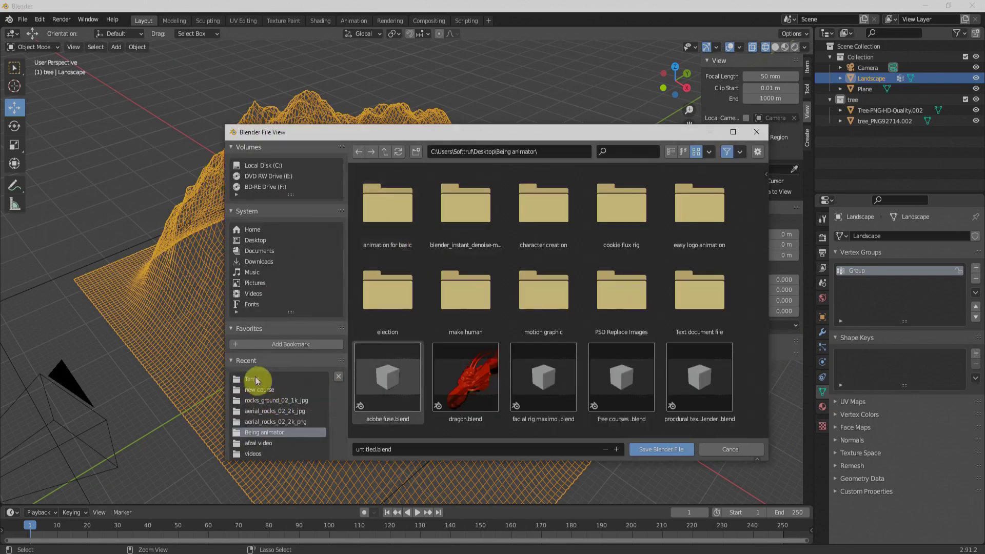
pyautogui.click(263, 390)
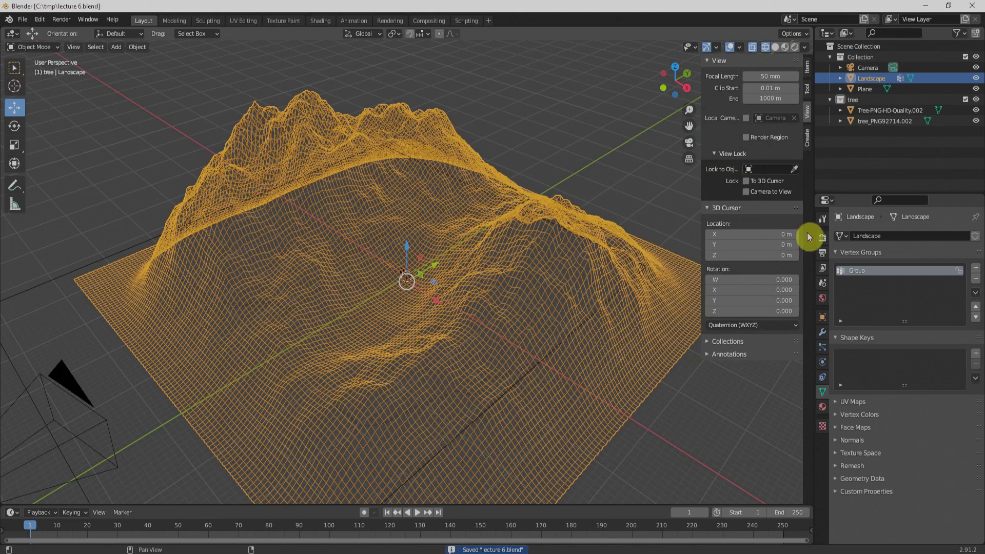
# Step: Add a particle system to the Landscape object and set its particle number to 100
pyautogui.click(821, 348)
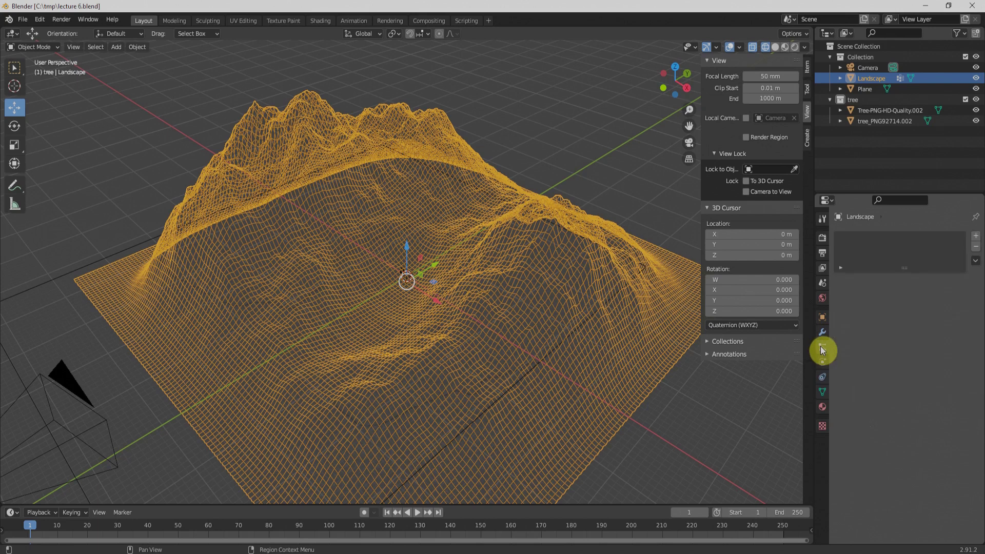
pyautogui.click(976, 236)
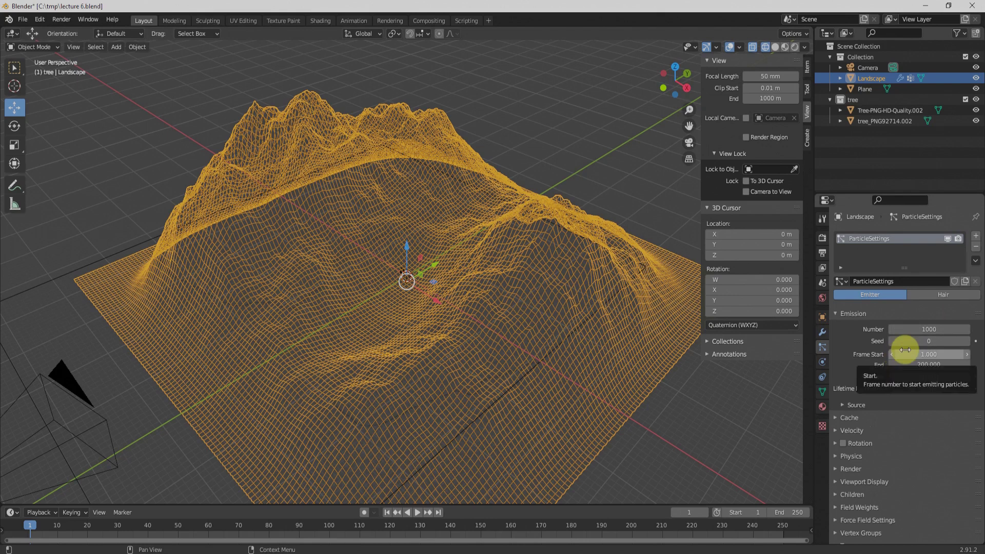
pyautogui.doubleClick(917, 328)
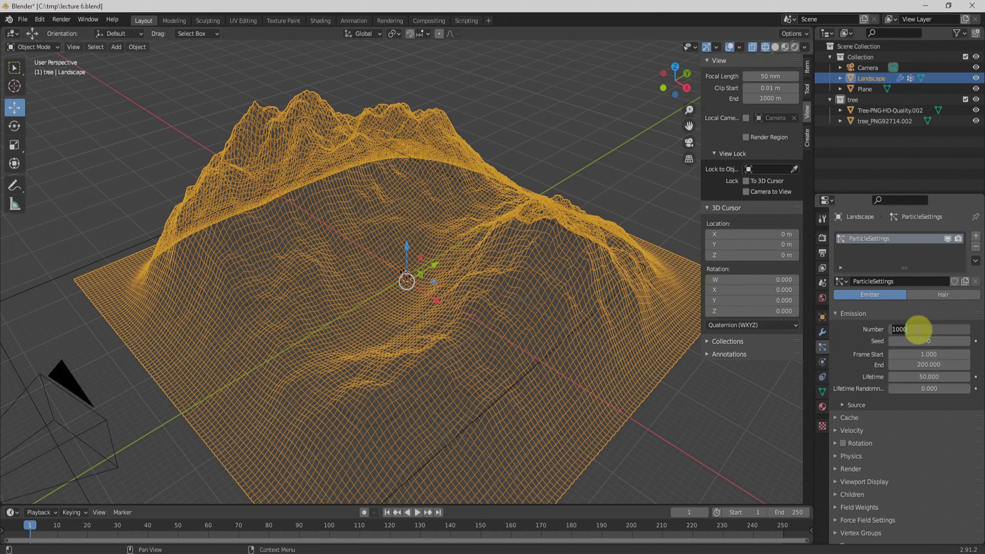
pyautogui.write('100')
pyautogui.press('Return')
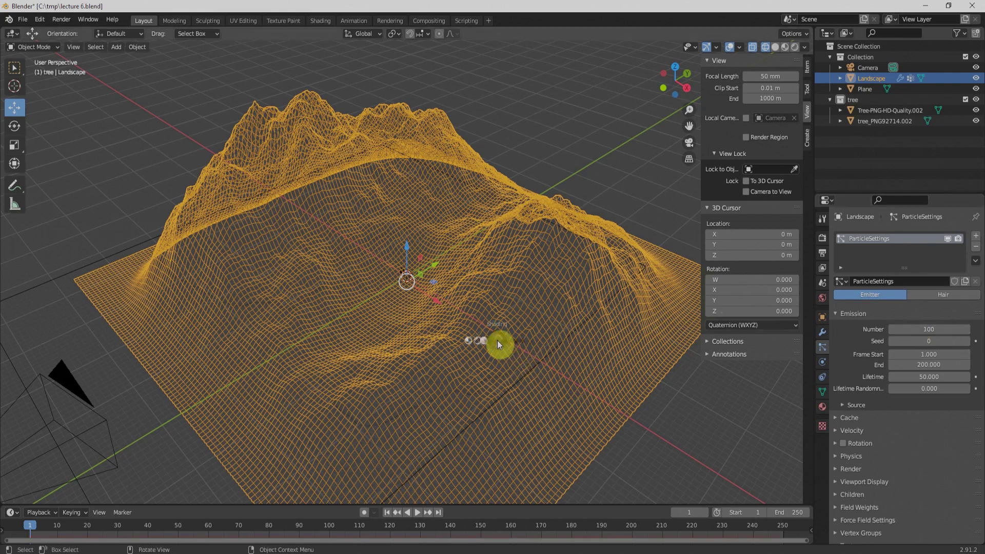
# Step: Switch the viewport to Material Preview shading and change the Landscape's particle system type to Hair
pyautogui.press('z')
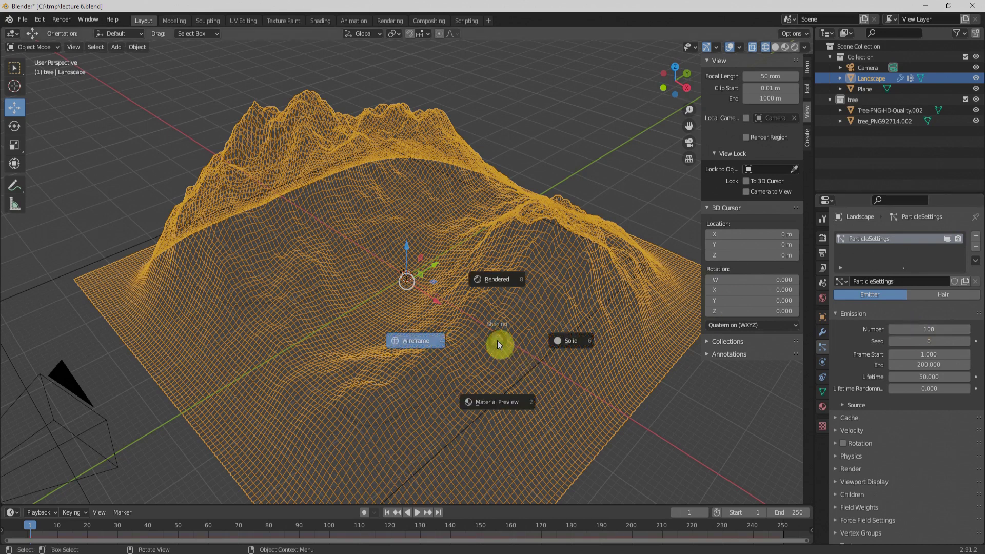
pyautogui.click(500, 396)
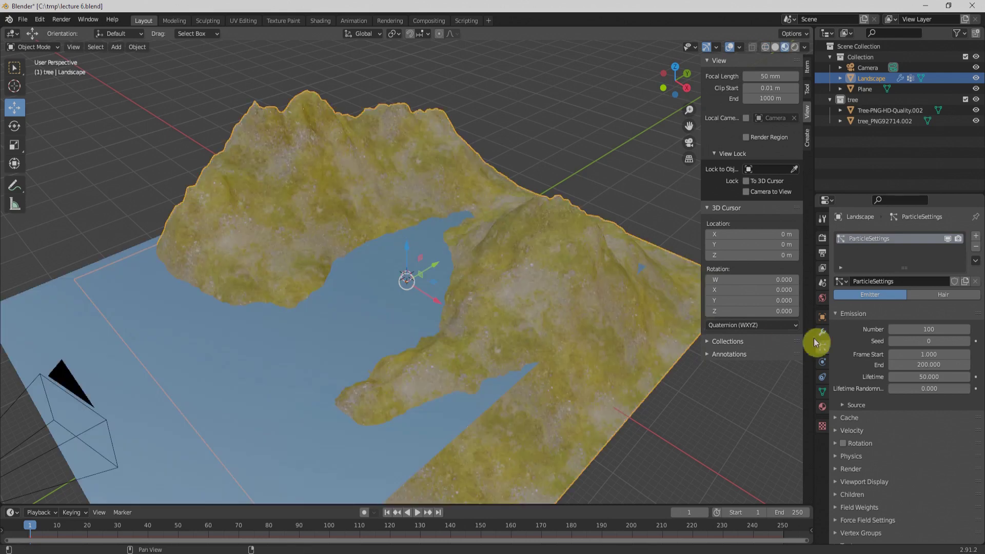
pyautogui.click(936, 291)
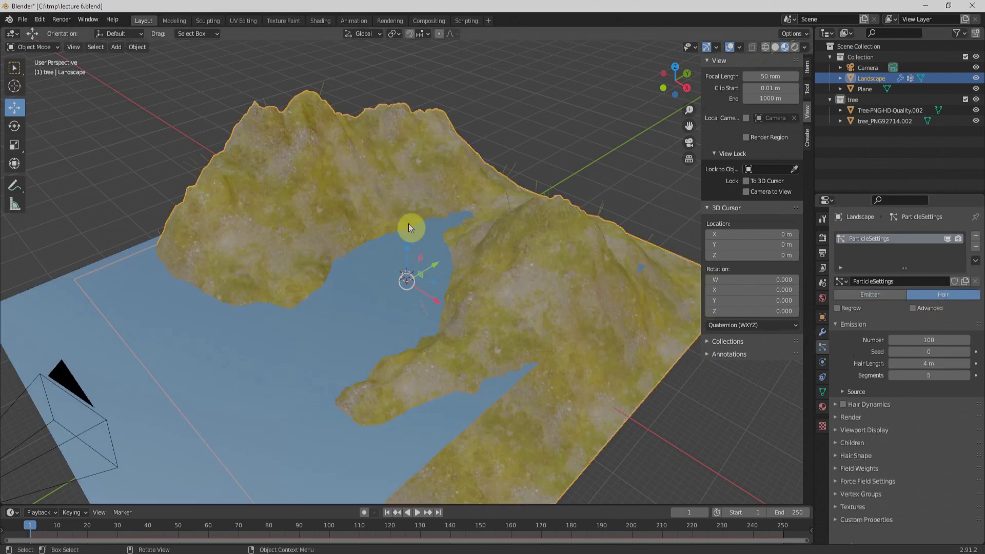
pyautogui.scroll(2, 419, 216)
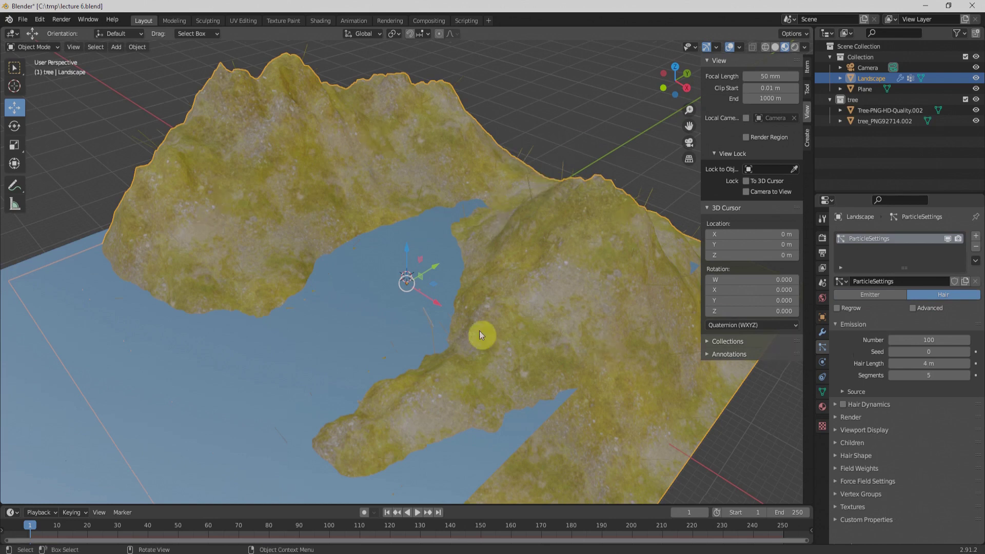
# Step: Switch the viewport to Wireframe shading and examine how the hair particles are distributed over the landscape
pyautogui.press('z')
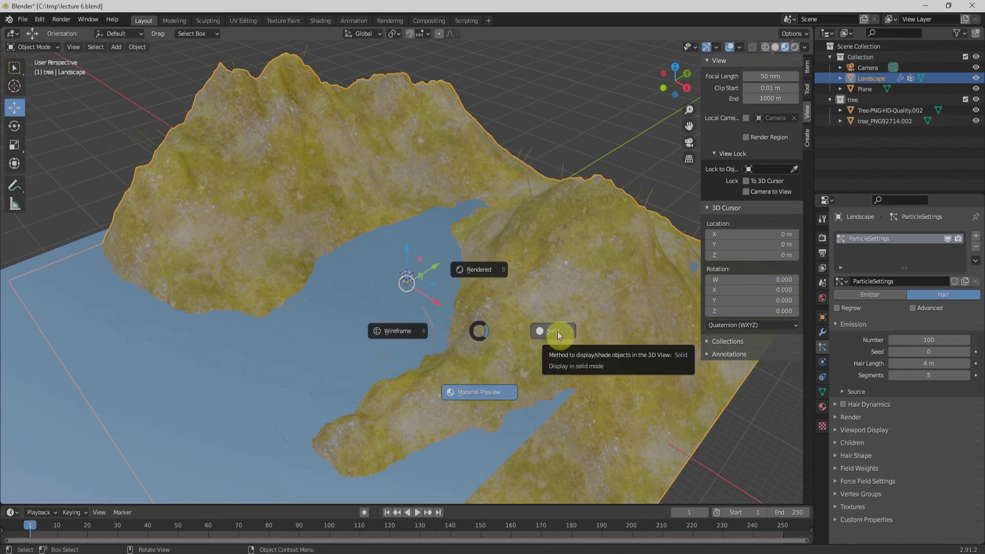
pyautogui.click(496, 393)
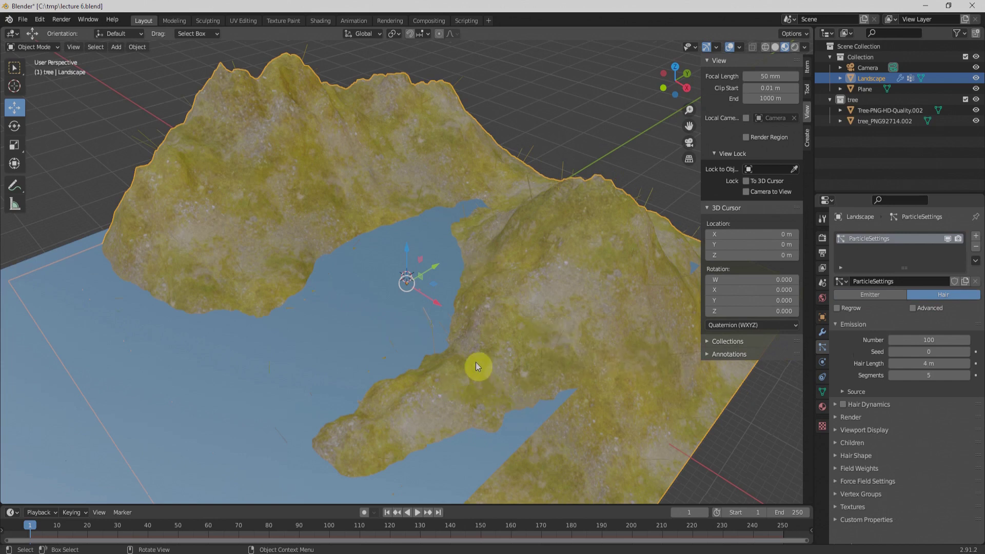
pyautogui.press('z')
pyautogui.click(374, 359)
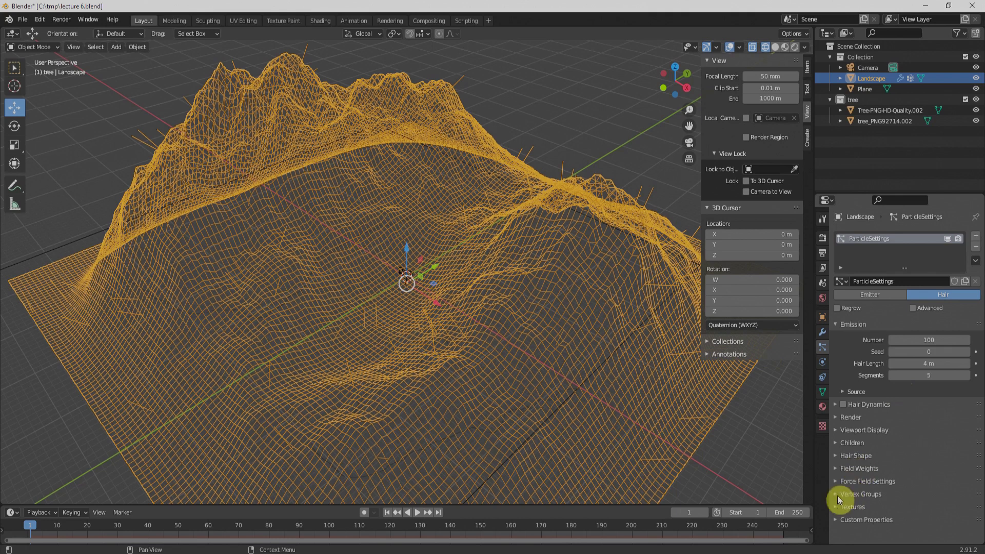
pyautogui.scroll(-1, 525, 343)
pyautogui.scroll(-1, 525, 342)
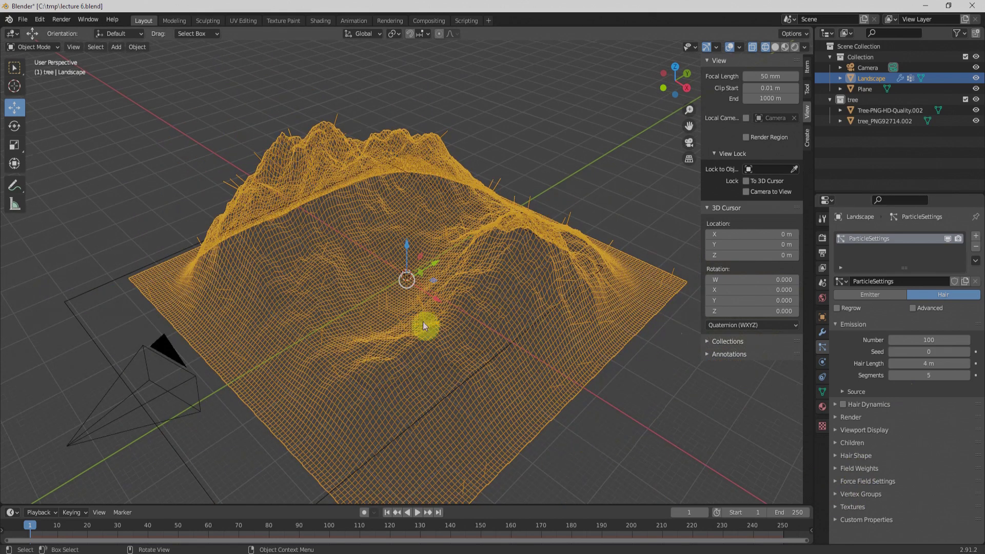
# Step: Assign the vertex group named Group to the hair particles' Density and inspect the distribution from the front
pyautogui.click(833, 493)
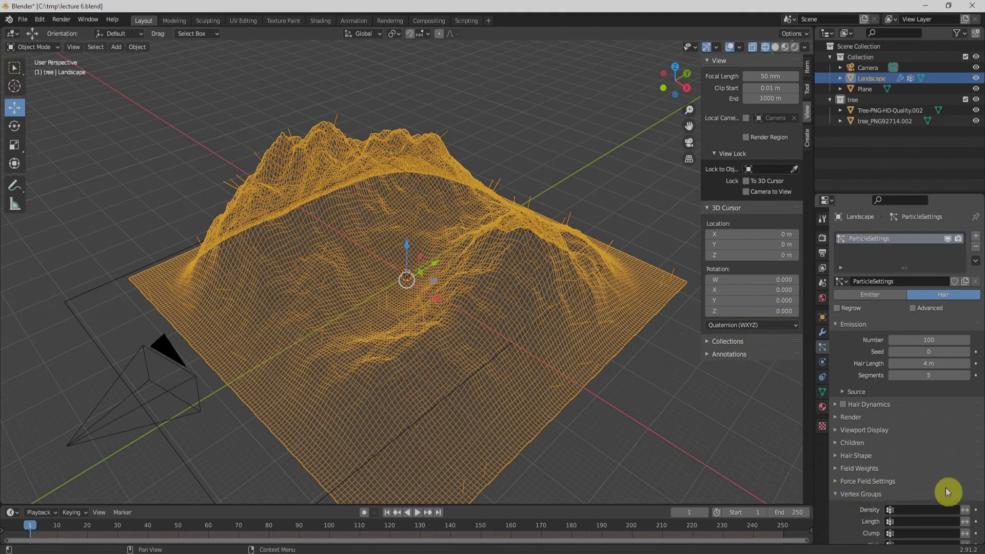
pyautogui.click(913, 509)
pyautogui.click(888, 402)
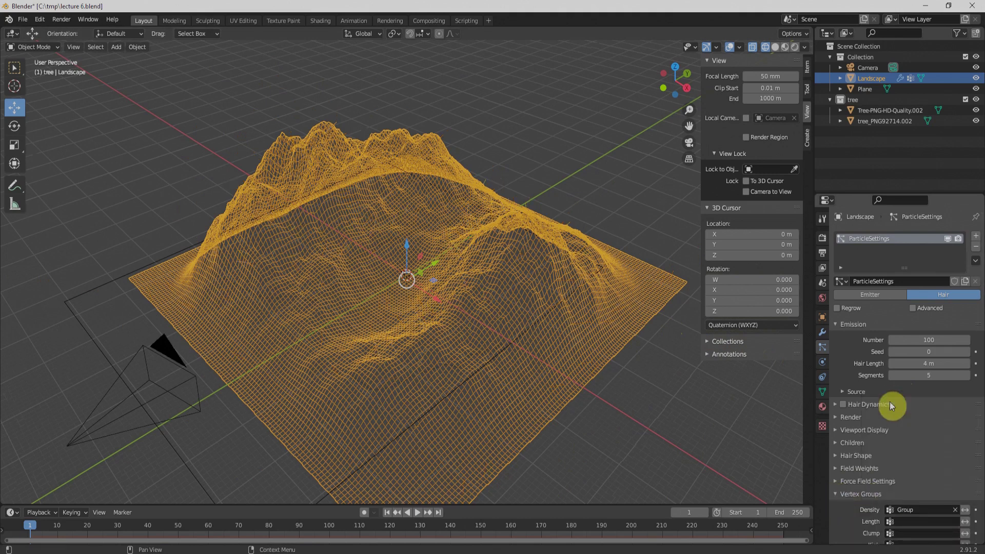
pyautogui.moveTo(448, 312); pyautogui.dragTo(481, 189, button='middle')
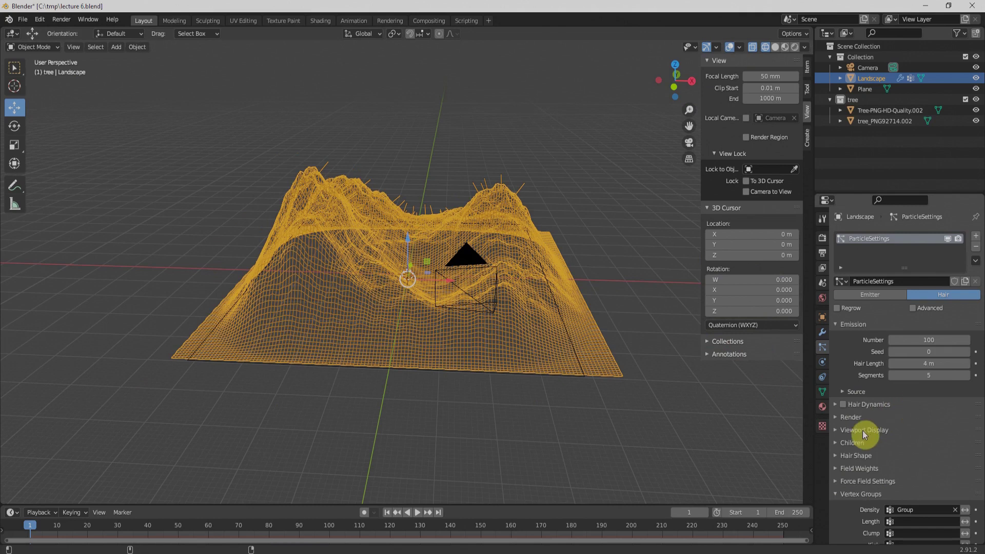
# Step: Render the particles as a Collection with tree as the instance collection, and check the instances on the landscape
pyautogui.click(835, 418)
pyautogui.click(835, 418)
pyautogui.click(836, 418)
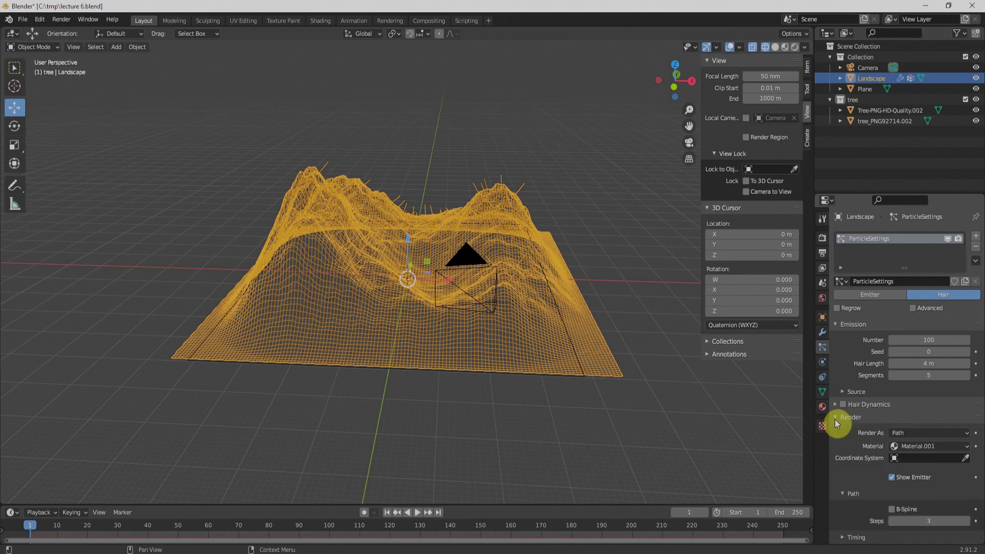
pyautogui.click(931, 432)
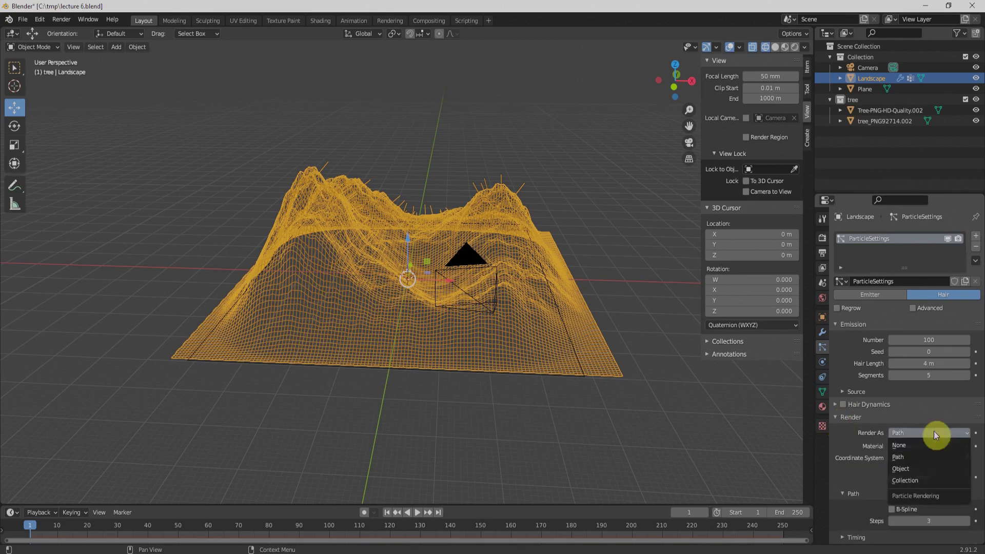
pyautogui.click(923, 480)
pyautogui.click(915, 511)
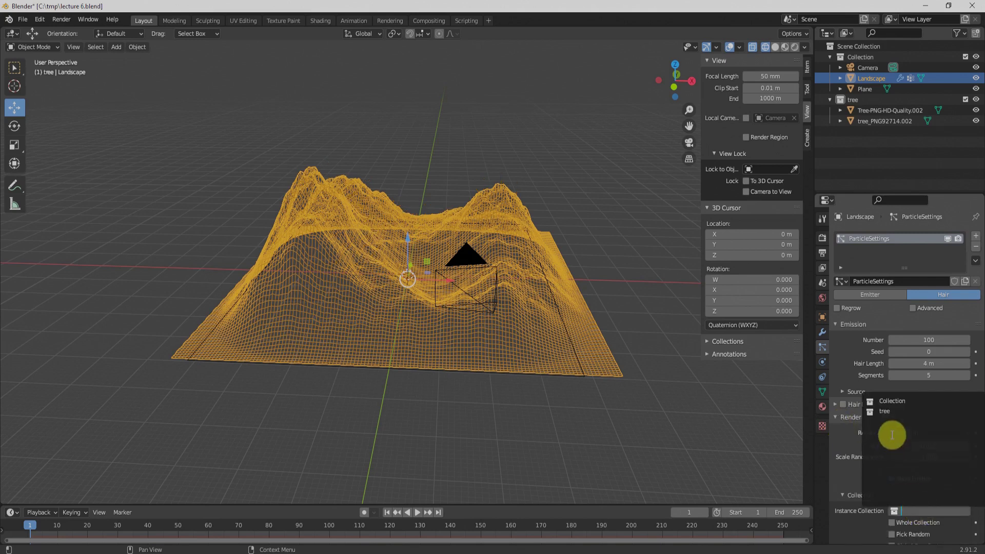
pyautogui.click(891, 411)
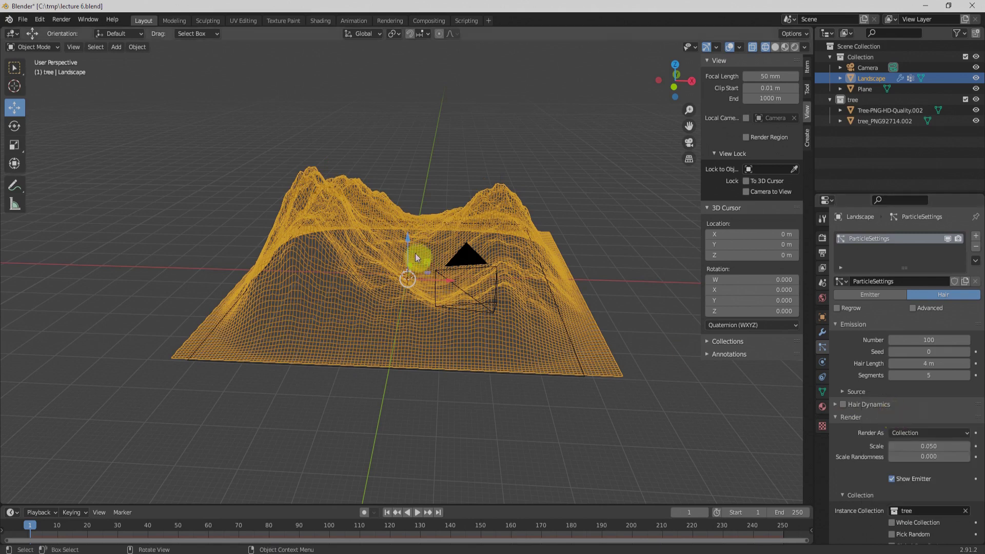
pyautogui.scroll(6, 413, 253)
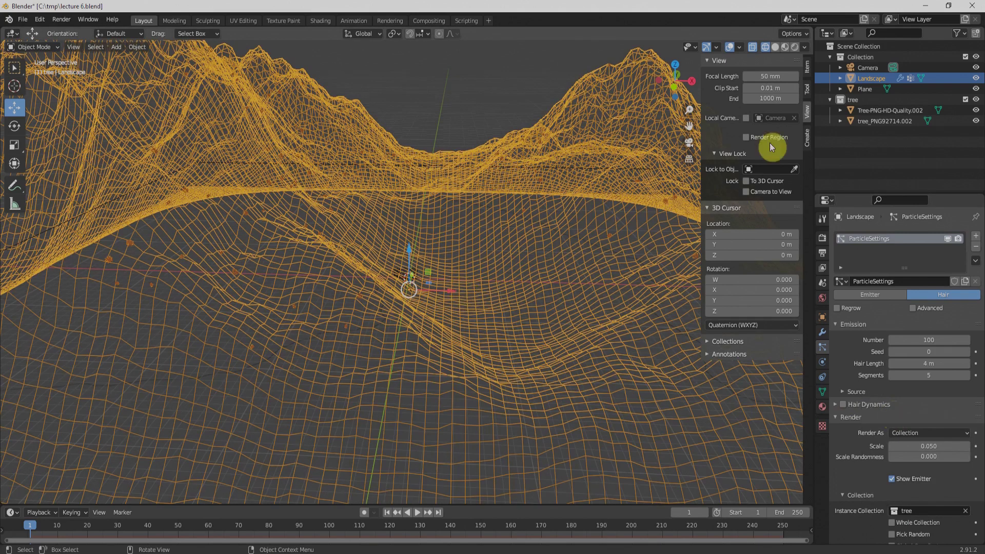
pyautogui.press('Home')
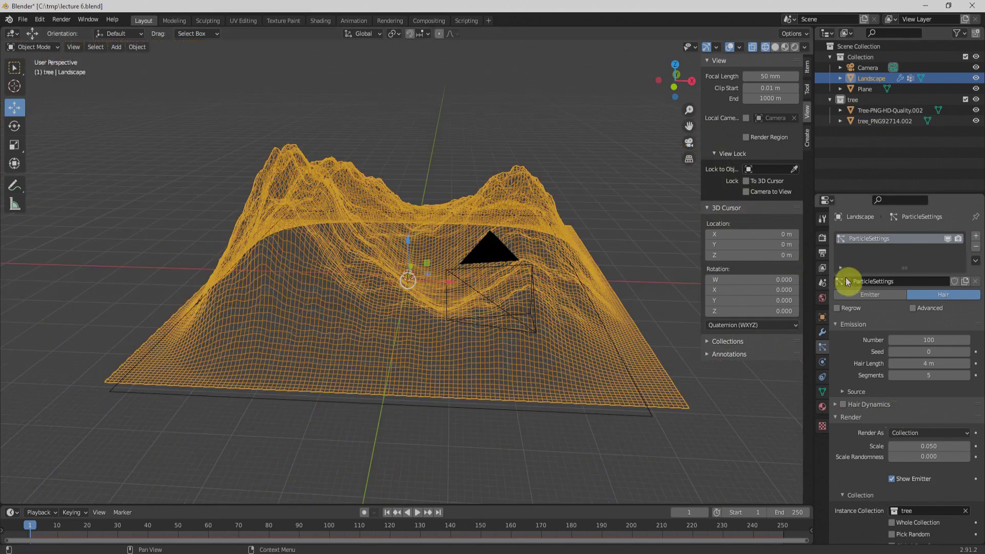
# Step: Set the scene's render engine to Cycles and save the file
pyautogui.click(824, 243)
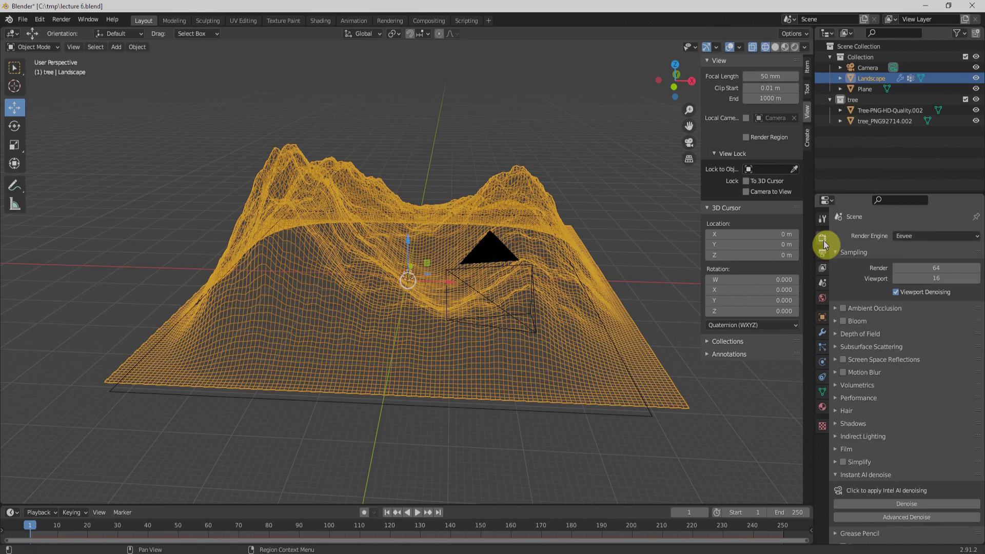
pyautogui.click(933, 234)
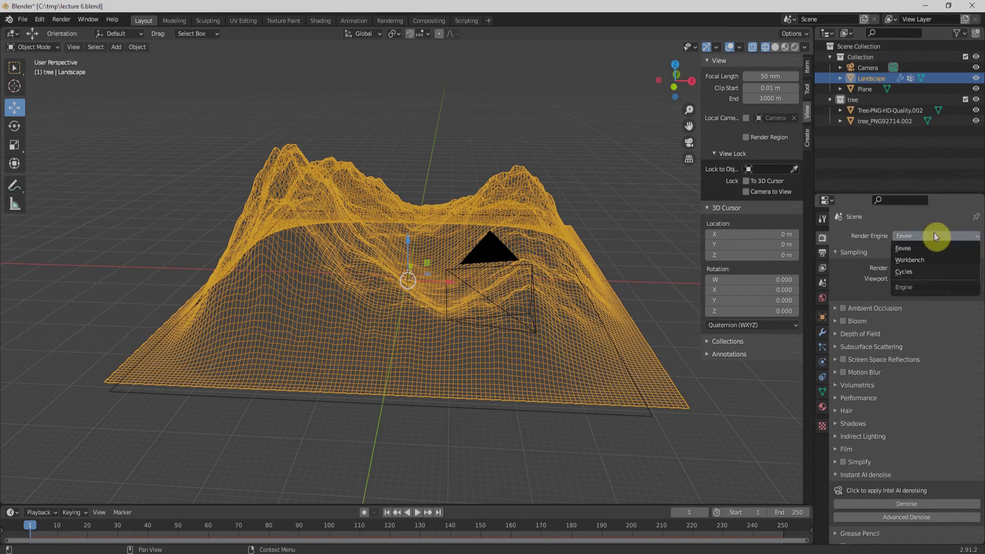
pyautogui.click(912, 270)
pyautogui.hotkey('ctrl', 's')
# Step: Look through the scene camera in Rendered shading and examine the tree particles on the slopes
pyautogui.press('KP_0')
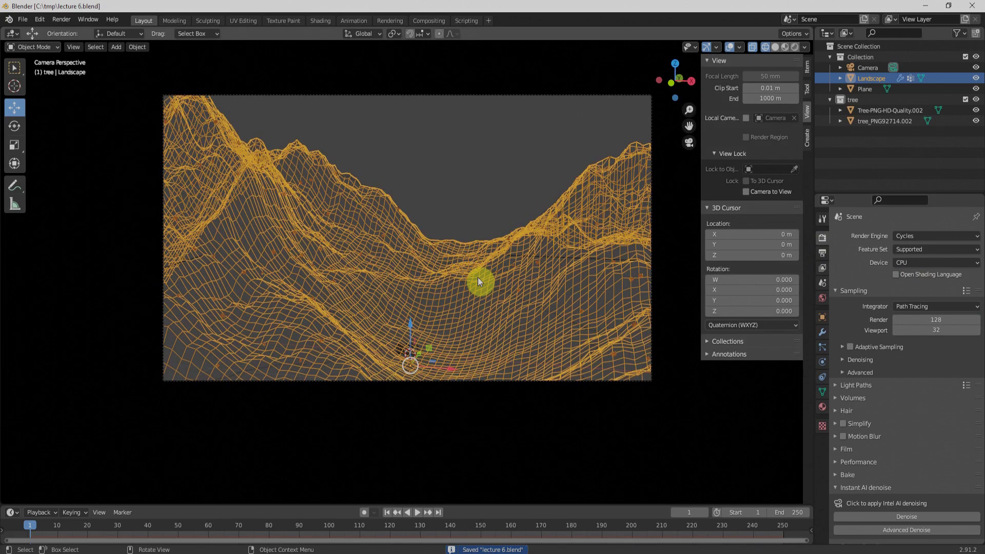
pyautogui.press('z')
pyautogui.click(476, 215)
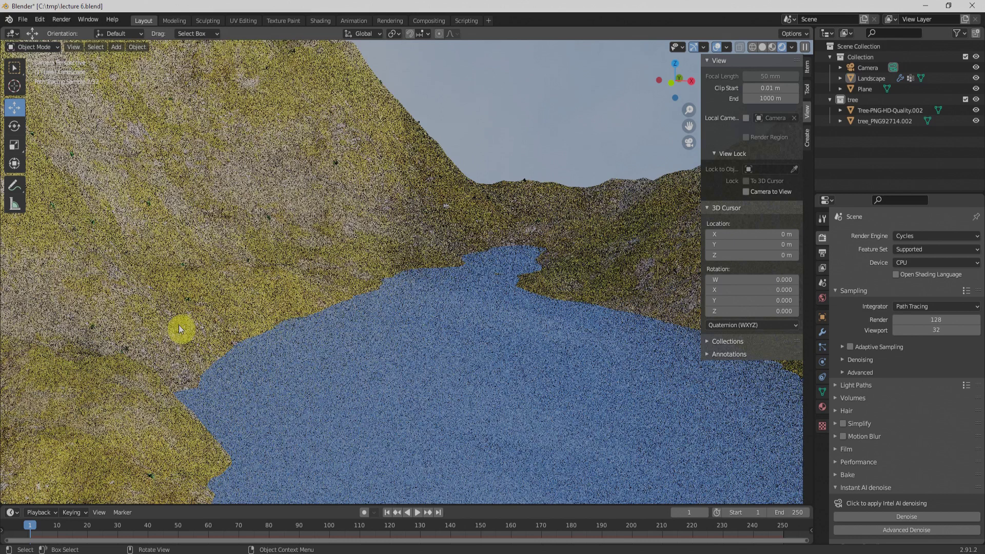
pyautogui.scroll(1, 213, 245)
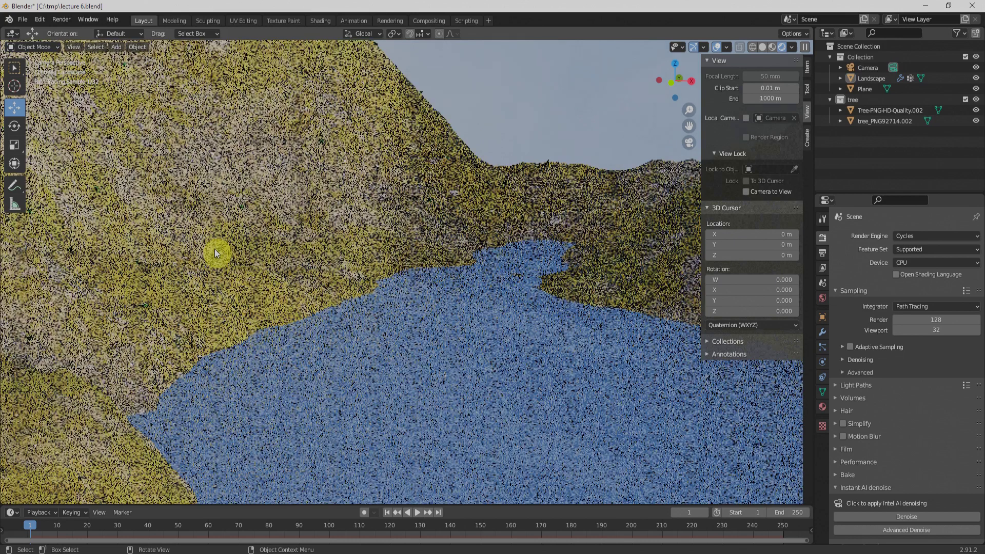
pyautogui.scroll(-3, 409, 304)
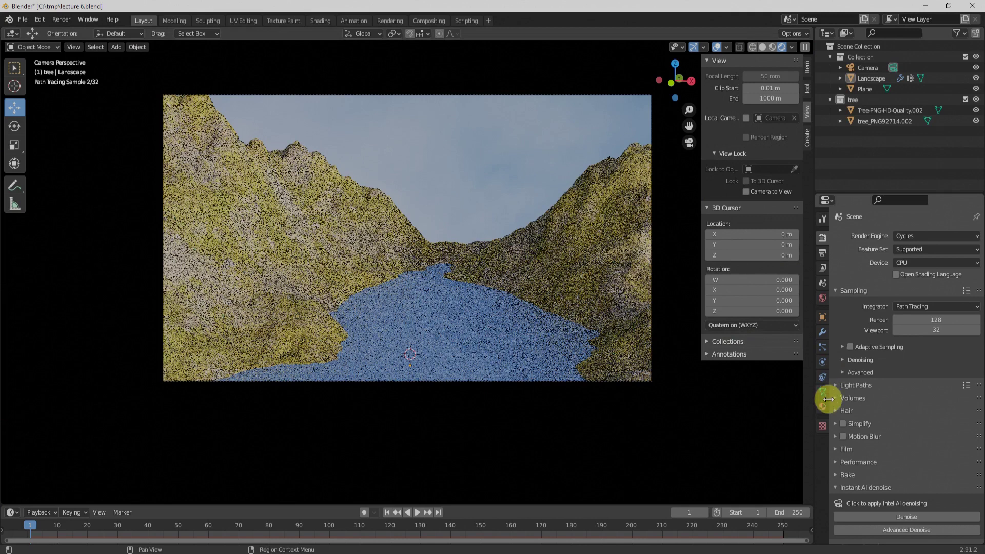
# Step: Select the Landscape and set the render scale of its particle system to 1
pyautogui.click(622, 229)
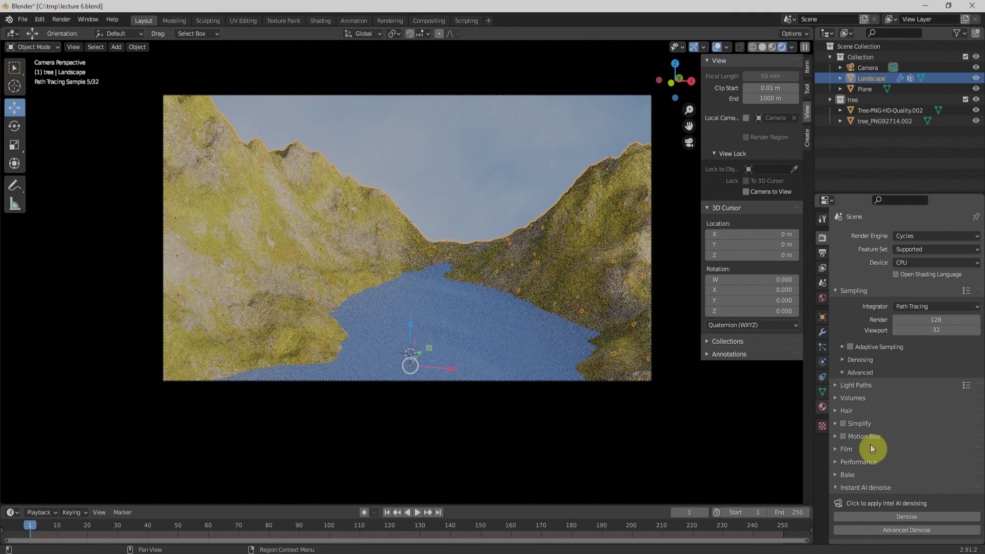
pyautogui.click(822, 394)
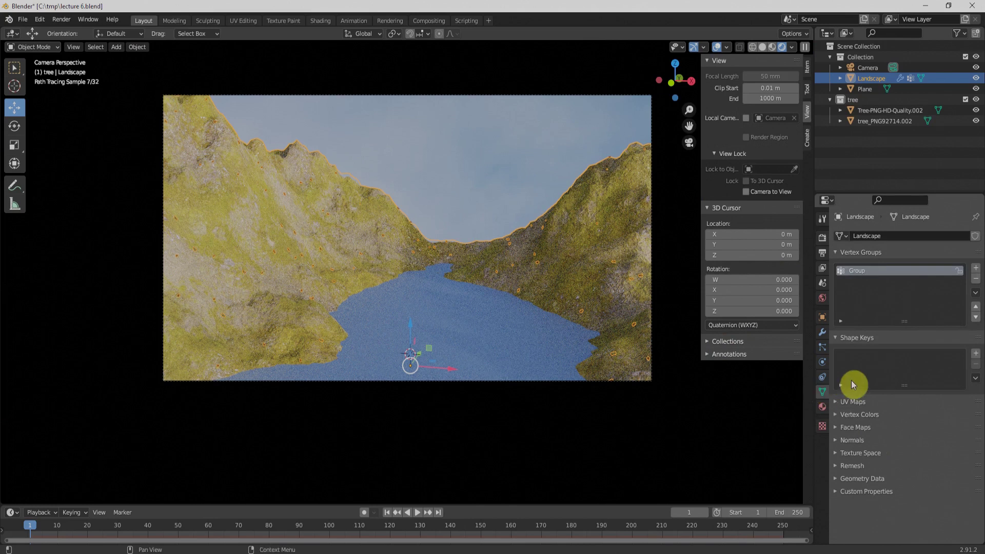
pyautogui.click(822, 348)
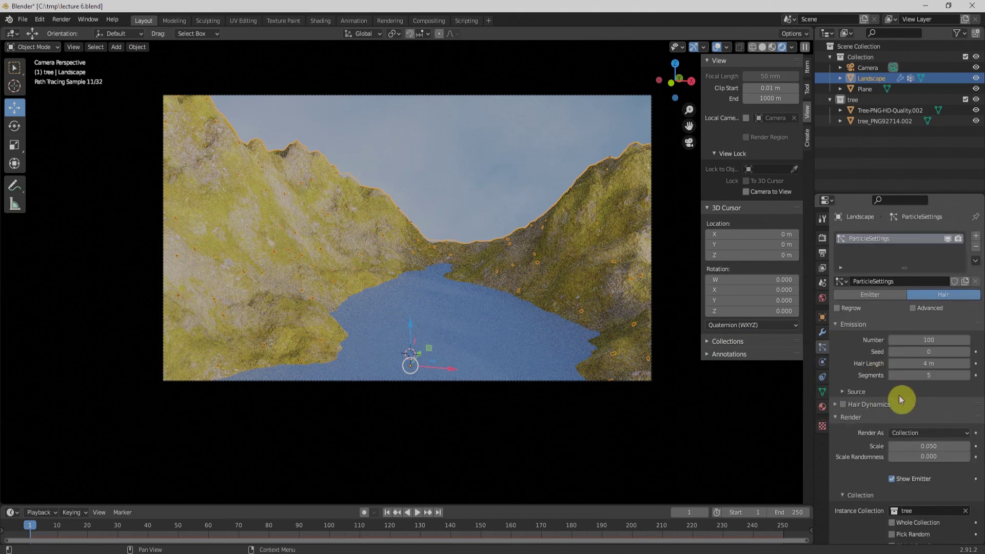
pyautogui.scroll(-4, 898, 398)
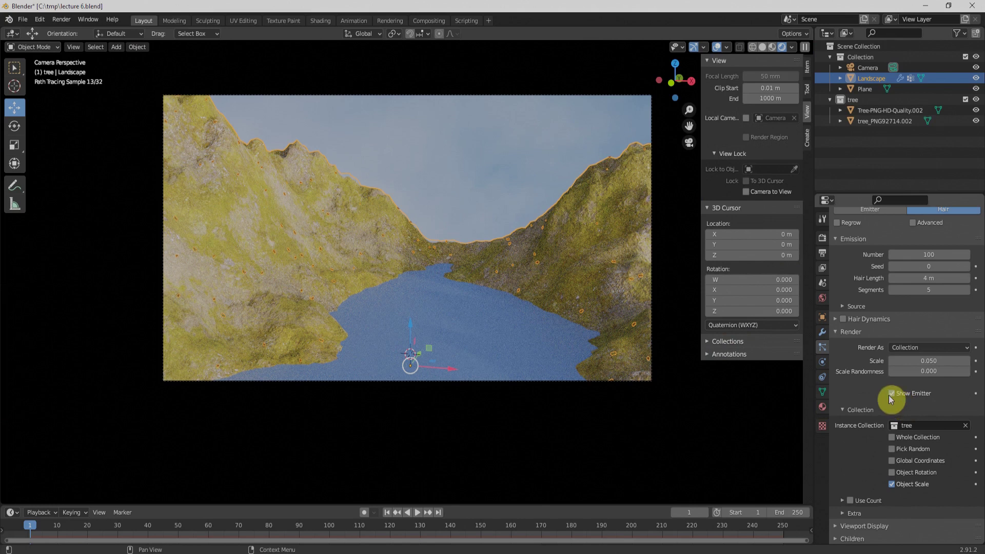
pyautogui.scroll(1, 894, 393)
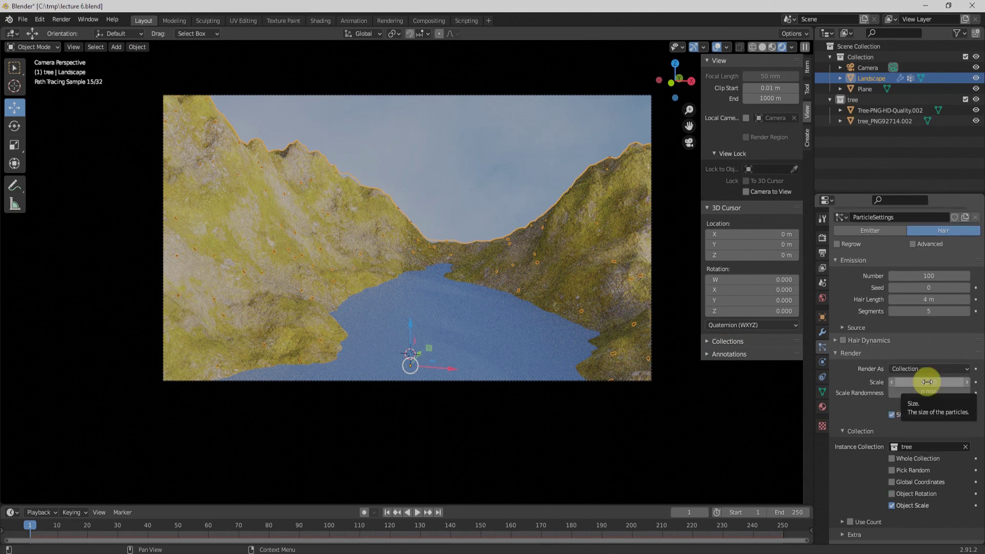
pyautogui.doubleClick(927, 381)
pyautogui.write('1')
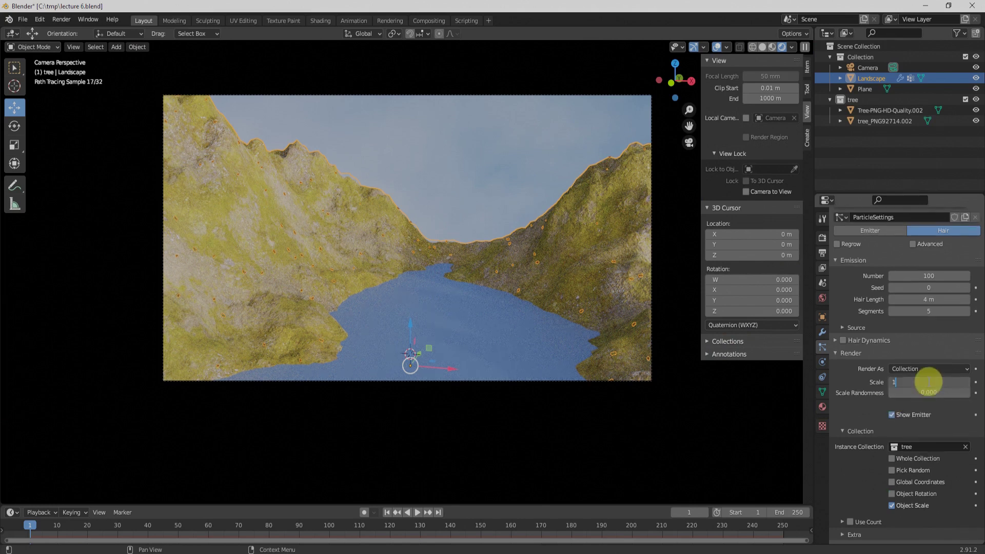
pyautogui.press('Return')
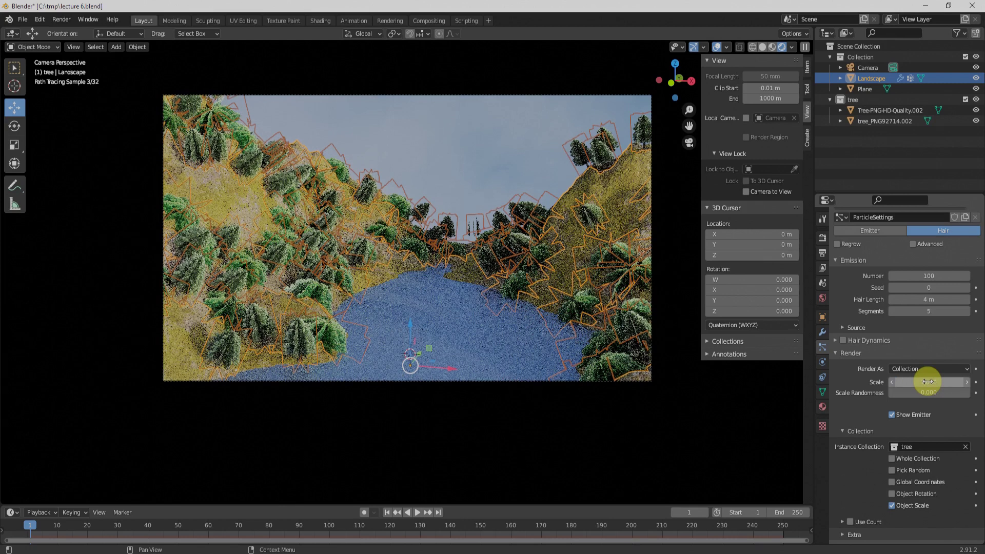
# Step: Set the render scale of the Landscape's particle system to 0.2 and its scale randomness to 1
pyautogui.click(927, 382)
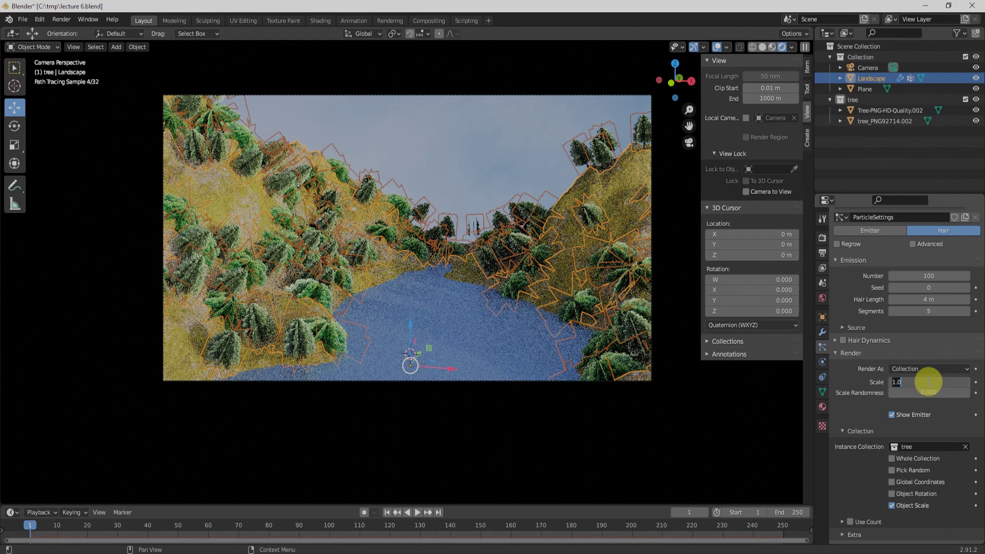
pyautogui.write('0.2')
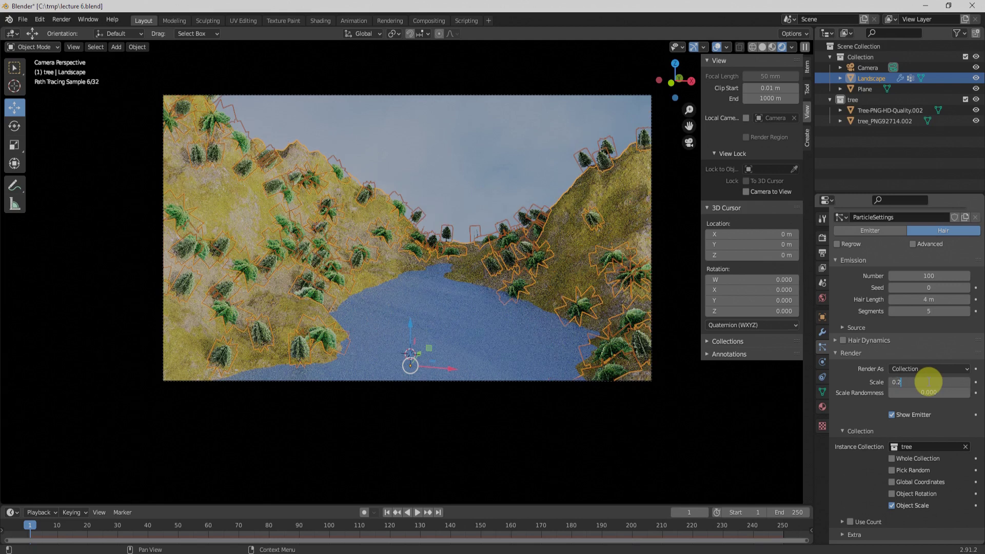
pyautogui.press('Return')
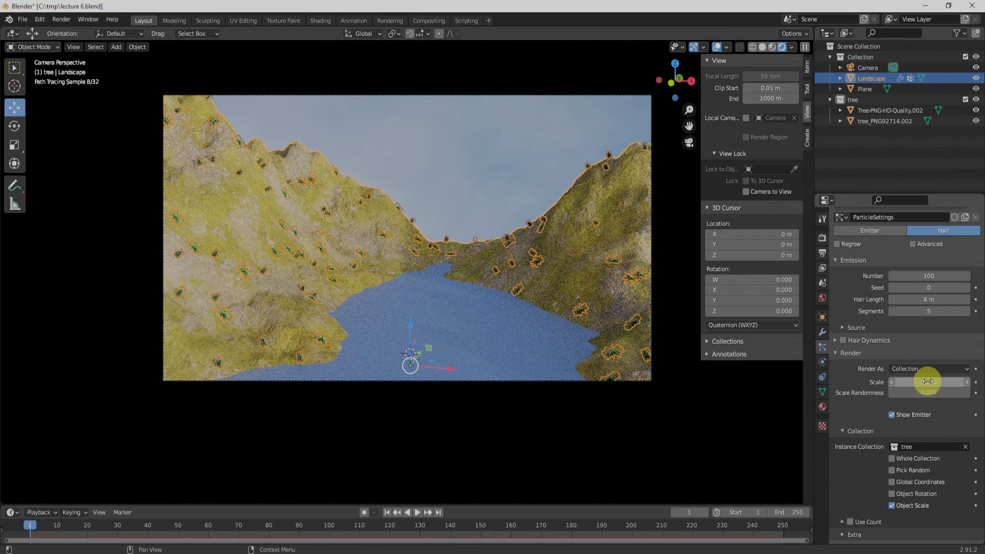
pyautogui.click(912, 393)
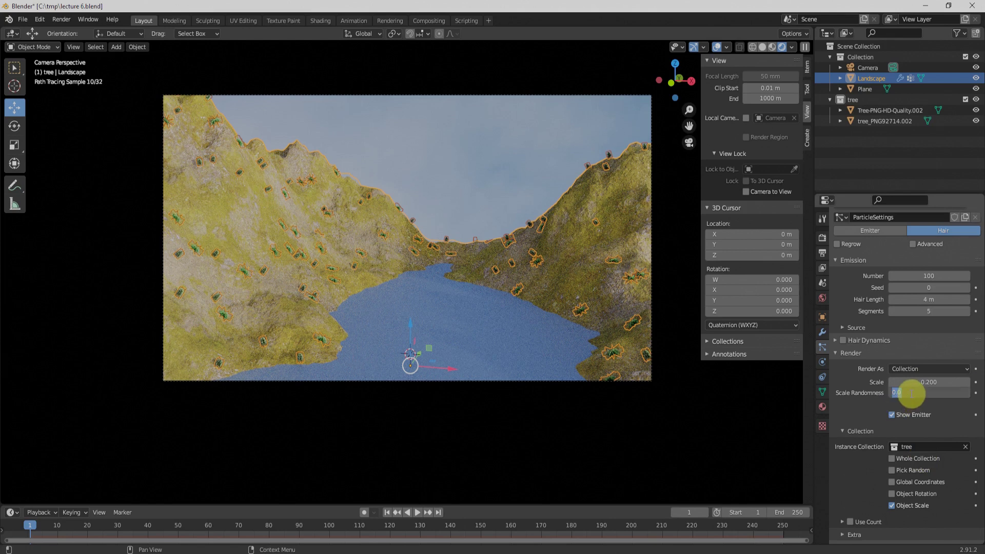
pyautogui.write('1')
pyautogui.press('Return')
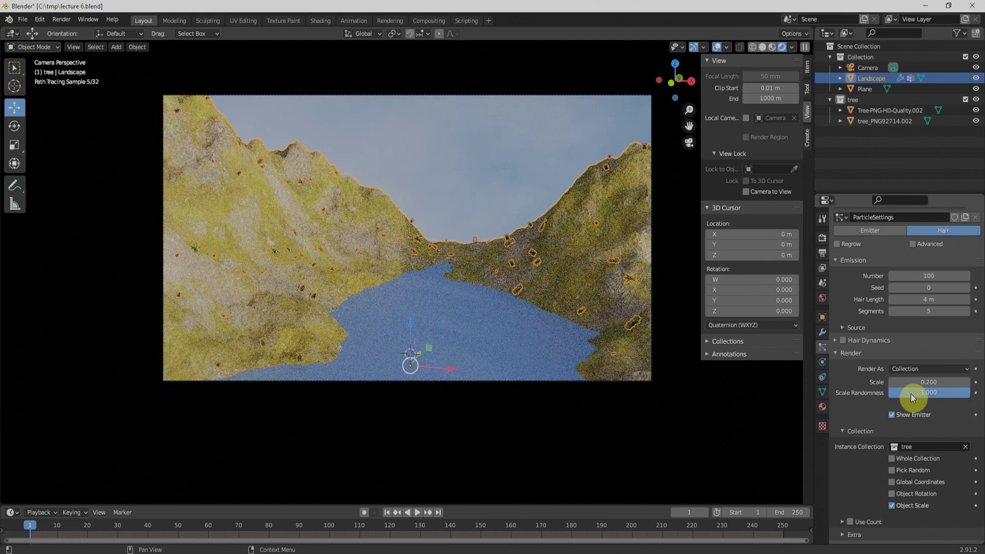
# Step: Increase the render scale of the tree particles to 0.3
pyautogui.click(929, 382)
pyautogui.write('0.3')
pyautogui.press('Return')
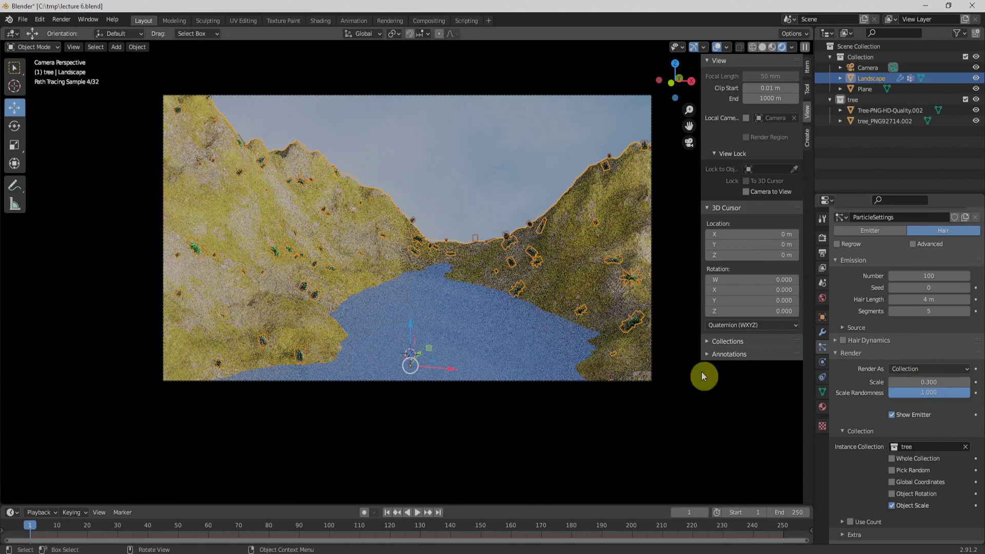
# Step: Set the particle system's children to Interpolated and deselect the Landscape
pyautogui.scroll(-2, 881, 434)
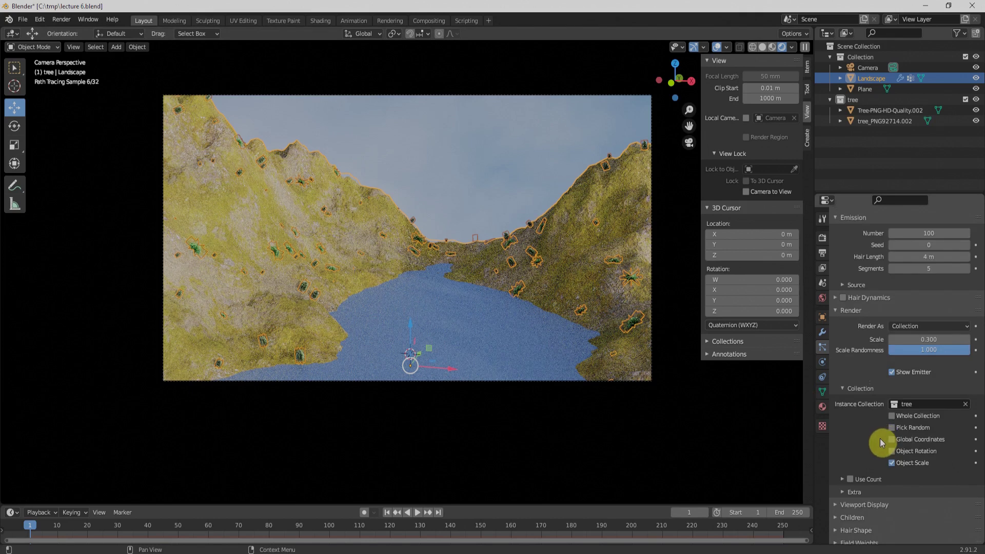
pyautogui.scroll(-3, 880, 440)
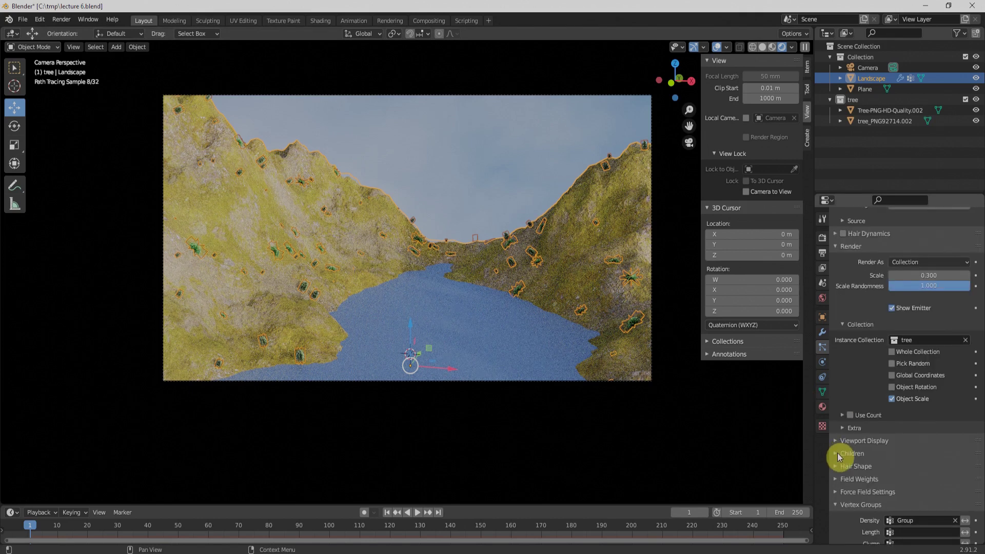
pyautogui.click(837, 453)
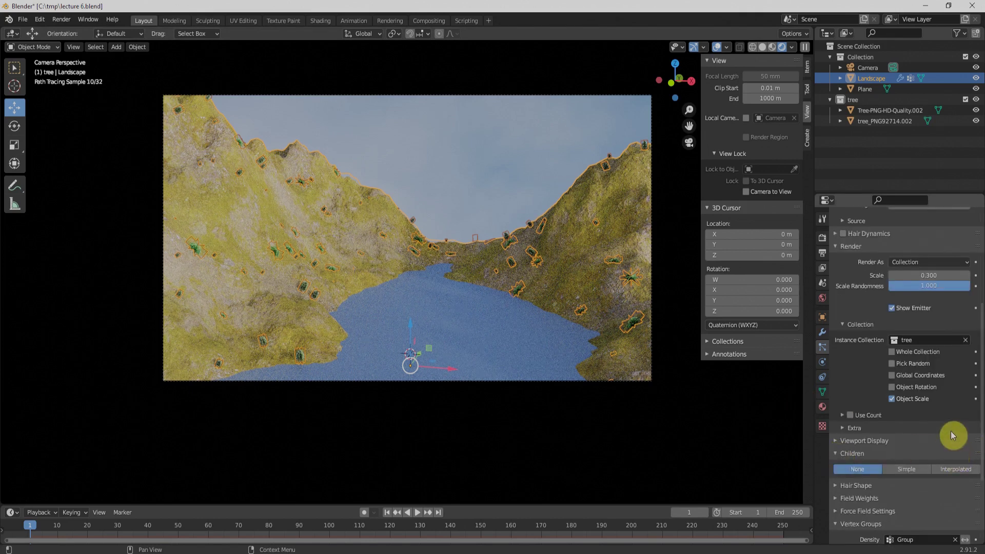
pyautogui.scroll(-1, 949, 434)
pyautogui.click(959, 447)
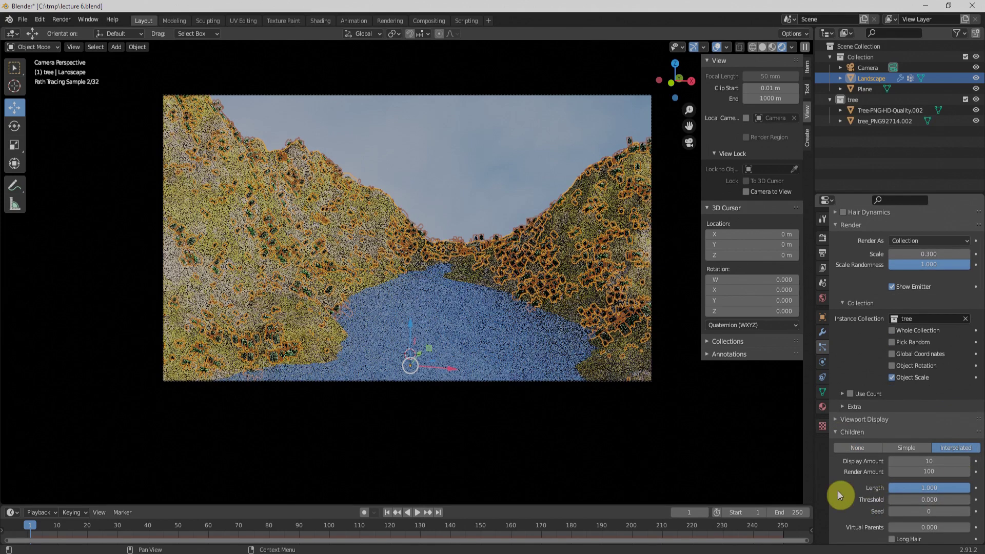
pyautogui.click(773, 458)
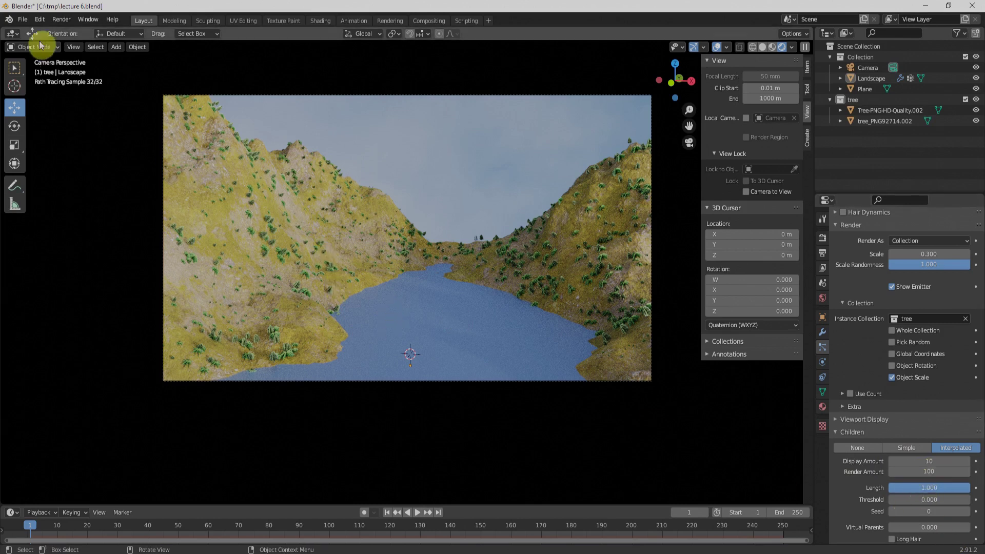
# Step: Render the image from the scene camera and minimise the render window when it is done
pyautogui.click(61, 19)
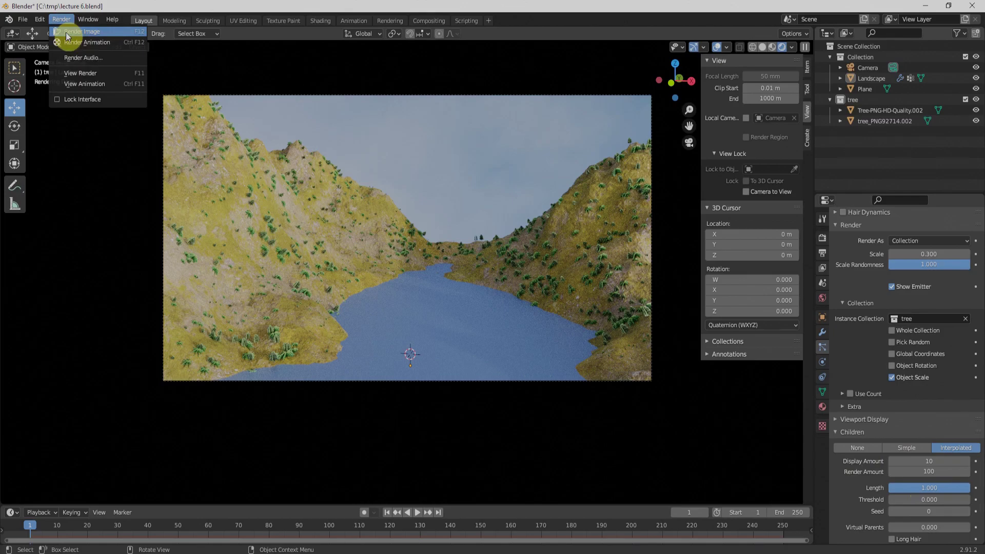
pyautogui.click(68, 32)
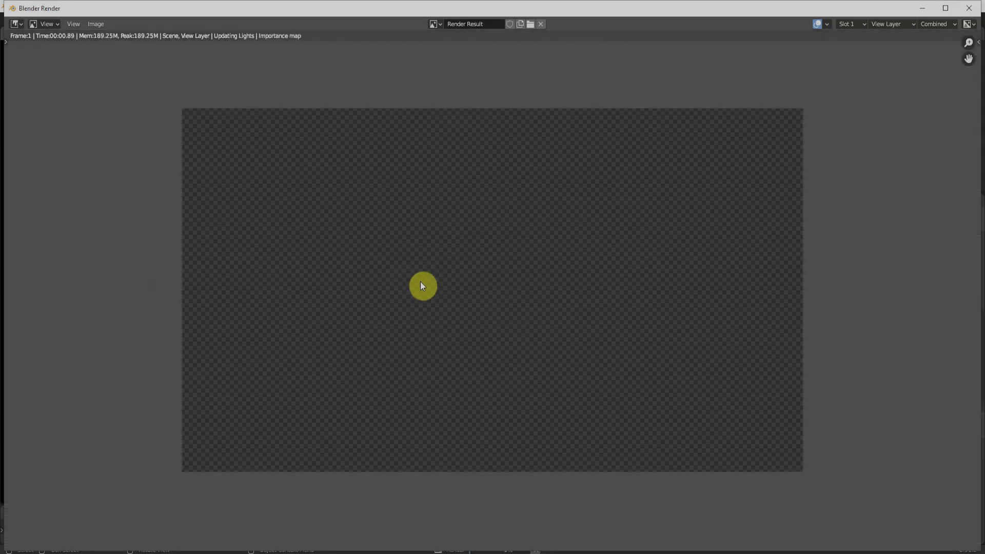
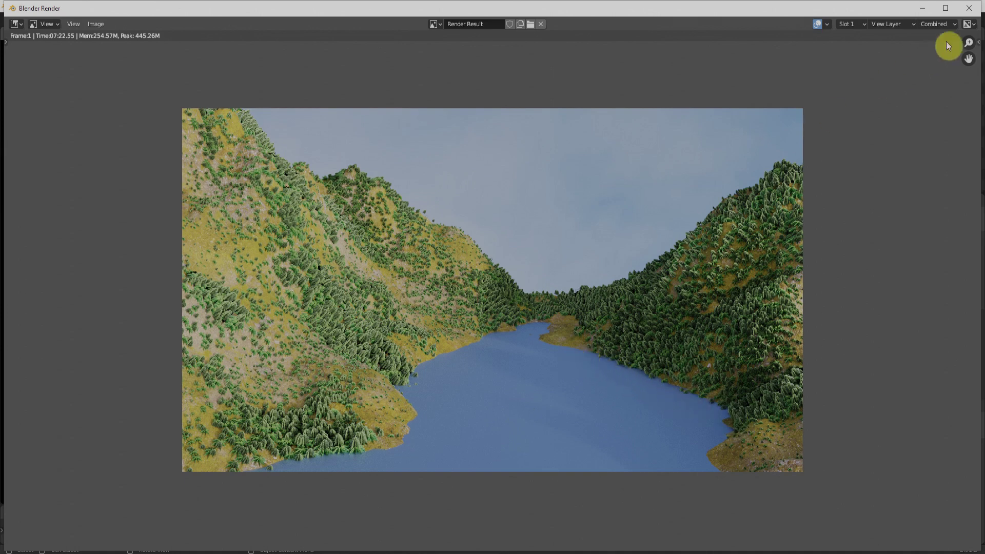
pyautogui.click(921, 8)
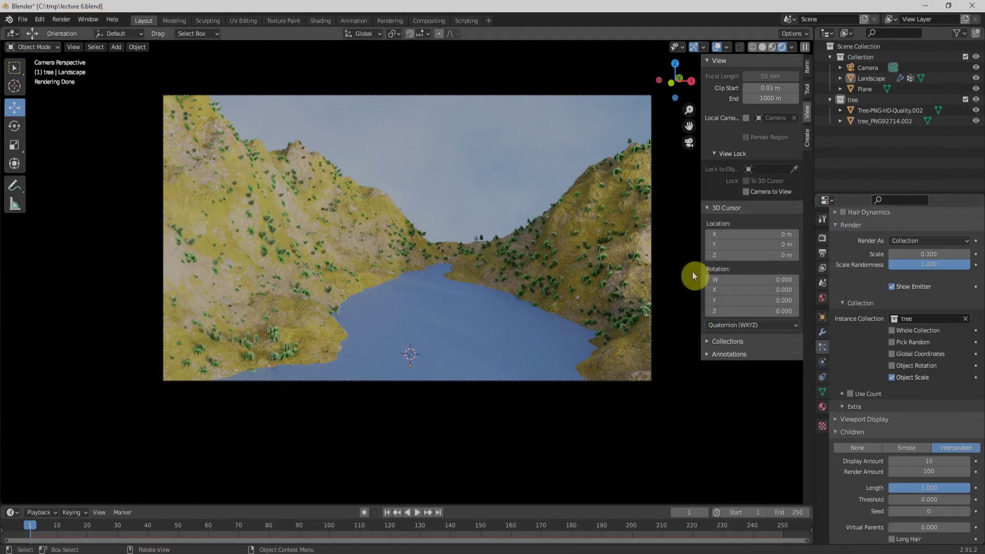
# Step: Turn off the particle system's viewport display and show the scene in Material Preview shading
pyautogui.scroll(8, 927, 278)
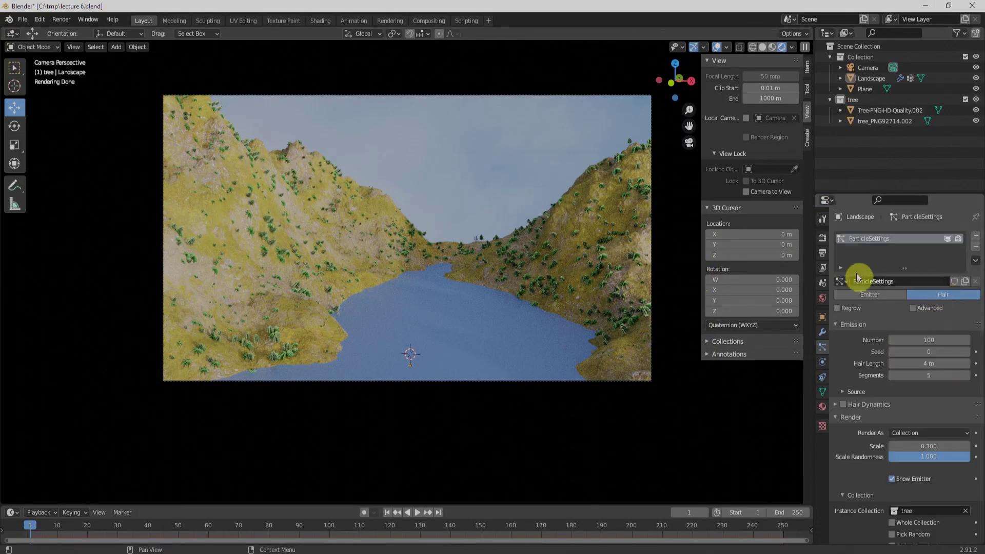
pyautogui.click(947, 238)
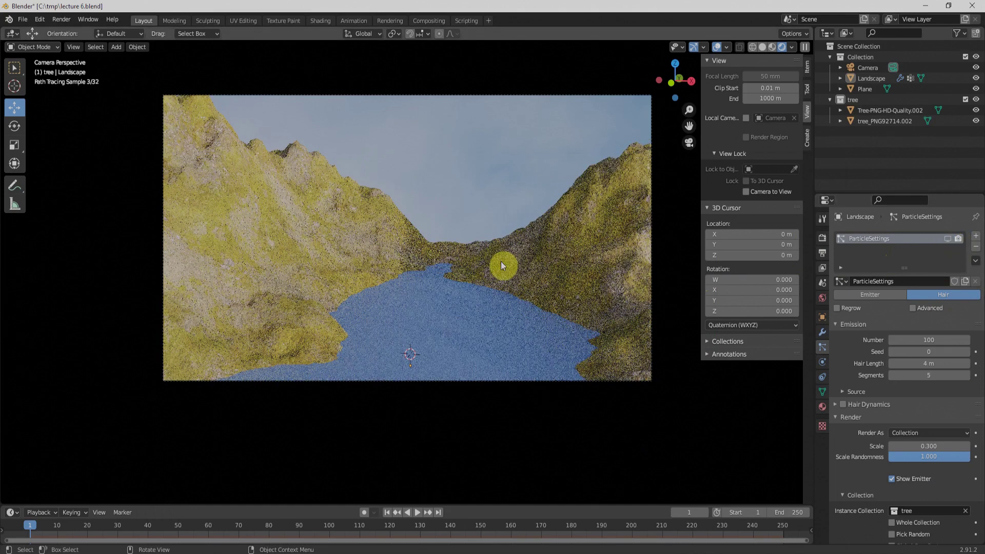
pyautogui.press('z')
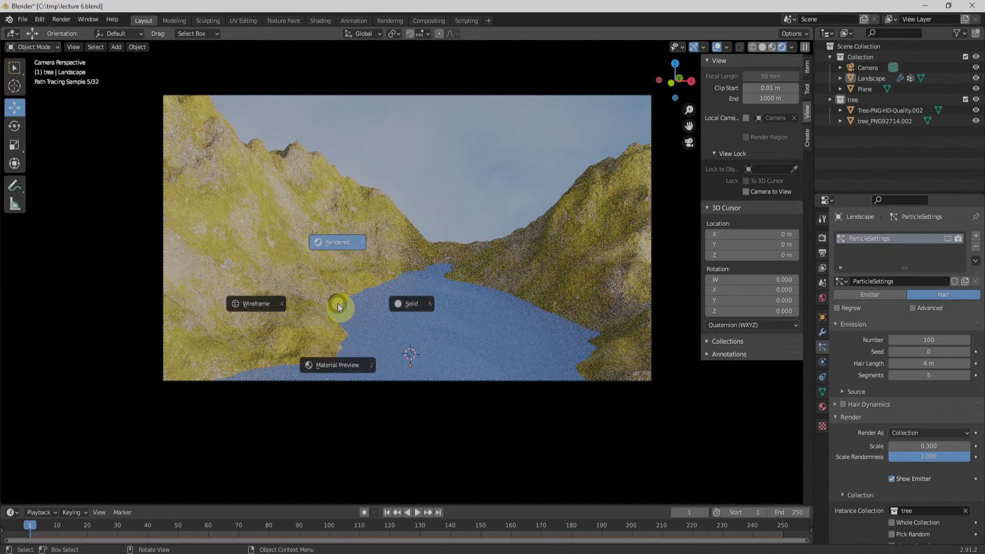
pyautogui.click(344, 370)
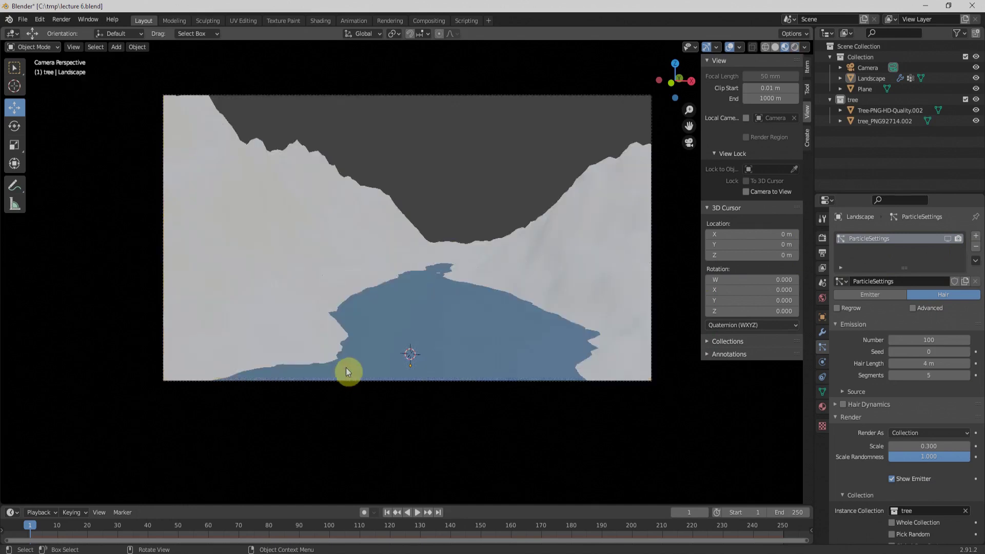
# Step: Select the Landscape, show its vertex groups, and enter Edit Mode on the mesh
pyautogui.scroll(-2, 377, 314)
pyautogui.moveTo(378, 313); pyautogui.dragTo(399, 319, button='middle')
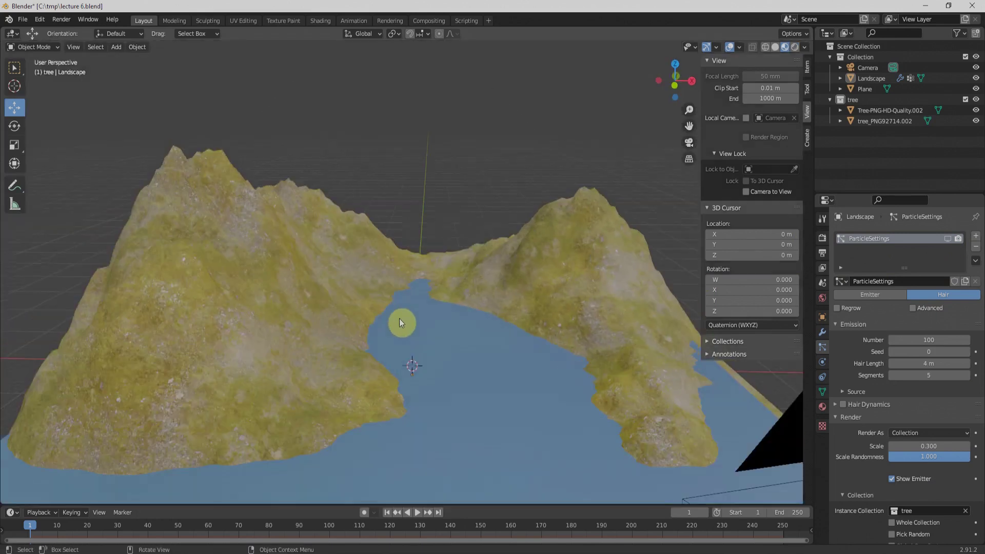
pyautogui.scroll(-2, 399, 318)
pyautogui.click(540, 264)
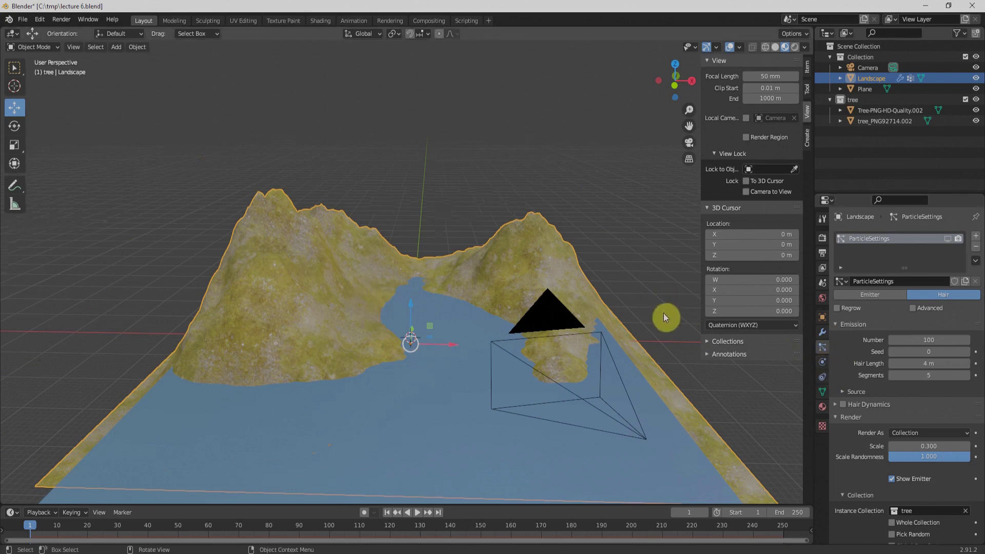
pyautogui.click(822, 393)
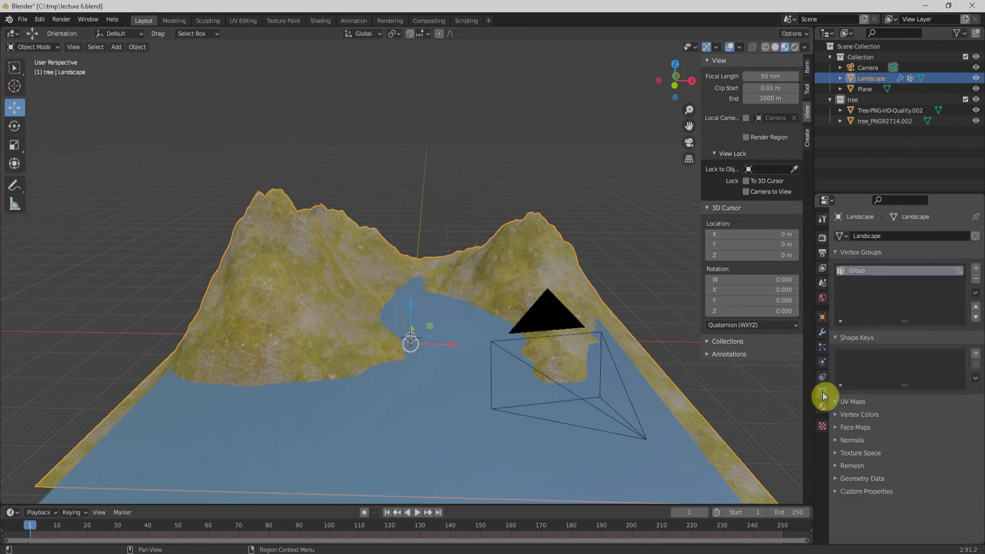
pyautogui.press('Tab')
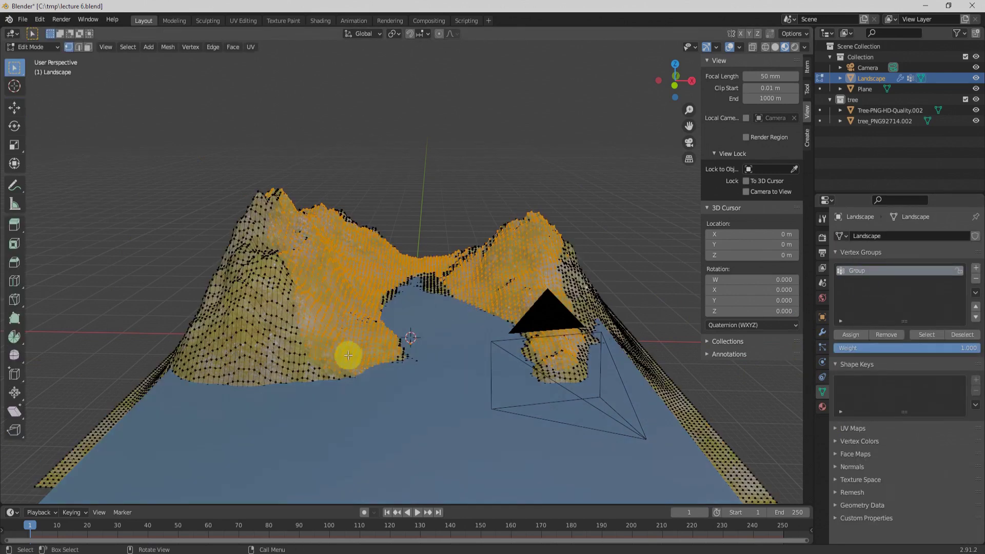
# Step: Select the vertices of the Group vertex group and examine how far they extend along the shoreline
pyautogui.scroll(5, 437, 353)
pyautogui.keyDown('shift'); pyautogui.moveTo(443, 351); pyautogui.dragTo(475, 260, button='middle'); pyautogui.keyUp('shift')
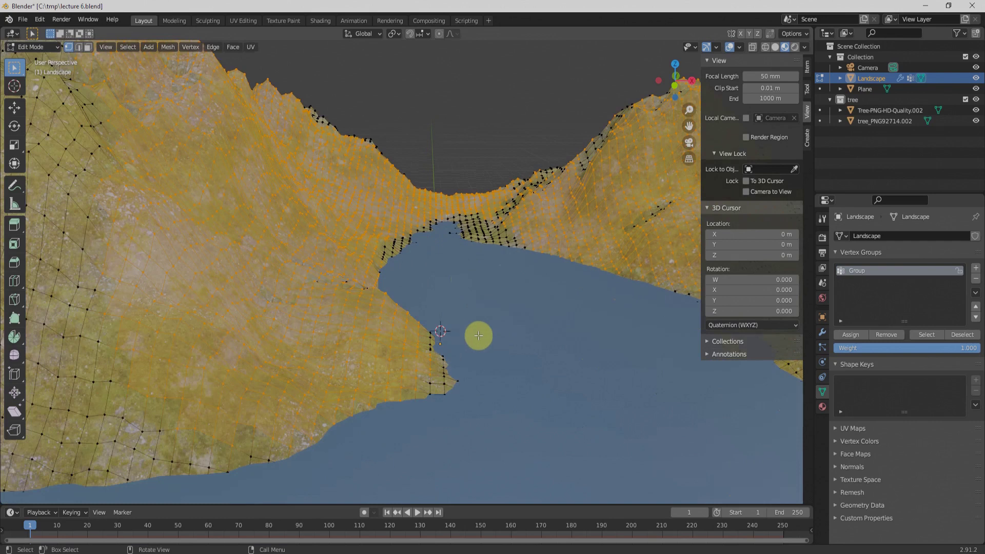
pyautogui.press('KP_6')
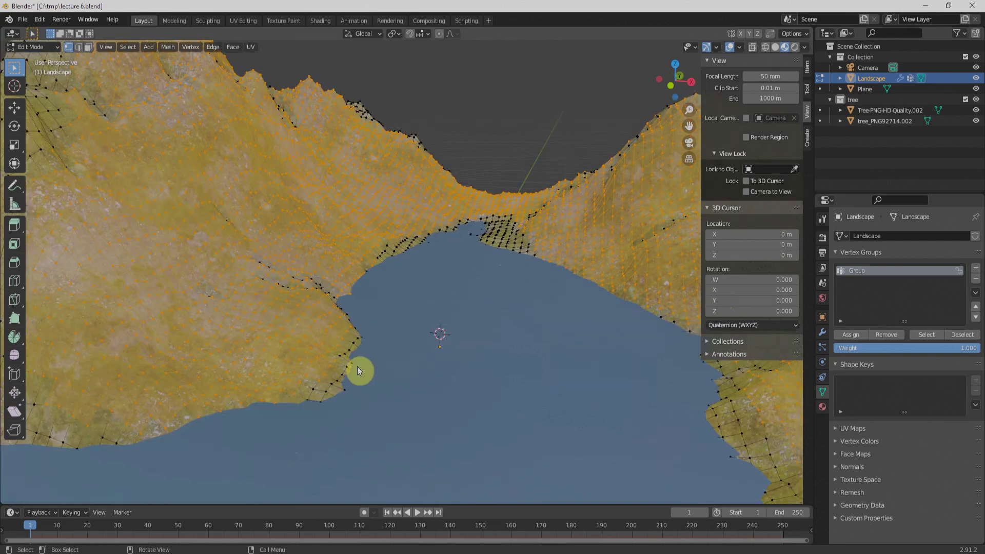
pyautogui.scroll(-1, 330, 358)
pyautogui.click(336, 343)
pyautogui.moveTo(375, 359); pyautogui.dragTo(365, 367, button='middle')
pyautogui.click(926, 333)
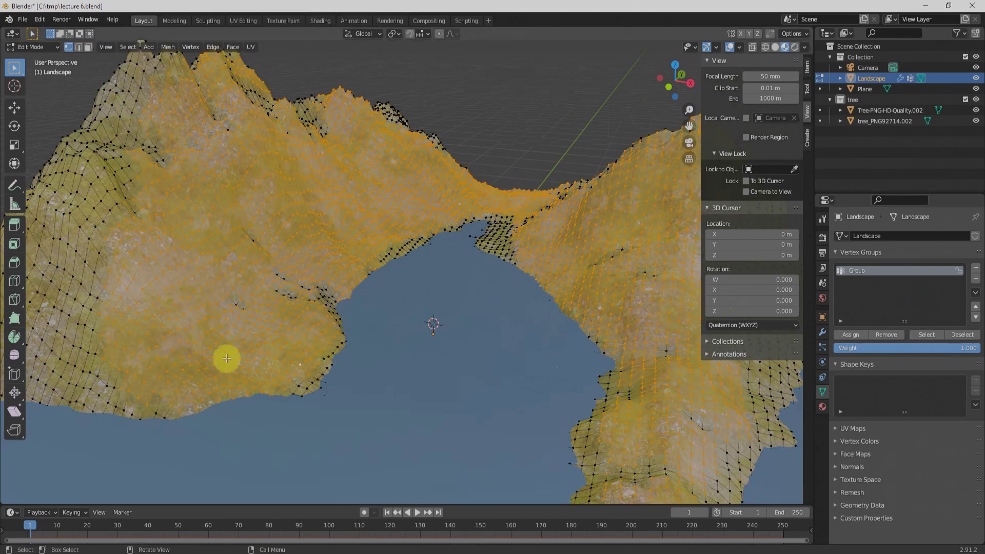
# Step: Circle-select only the foreground bank's vertices on the lake's left side and remove them from the Group vertex group
pyautogui.click(338, 341)
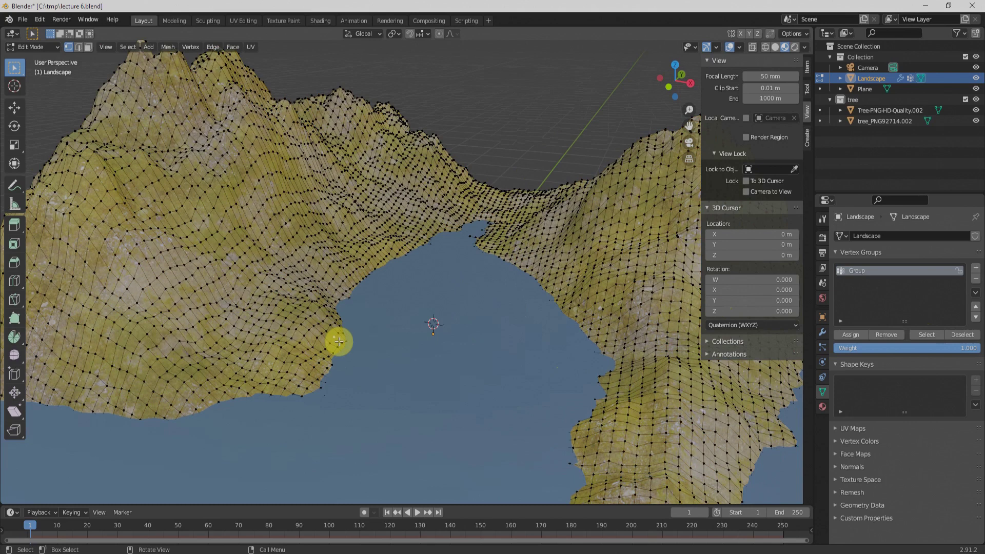
pyautogui.press('c')
pyautogui.moveTo(334, 325)
pyautogui.mouseDown()
pyautogui.moveTo(281, 361)
pyautogui.moveTo(292, 345)
pyautogui.moveTo(255, 347)
pyautogui.moveTo(194, 385)
pyautogui.moveTo(230, 383)
pyautogui.mouseUp()
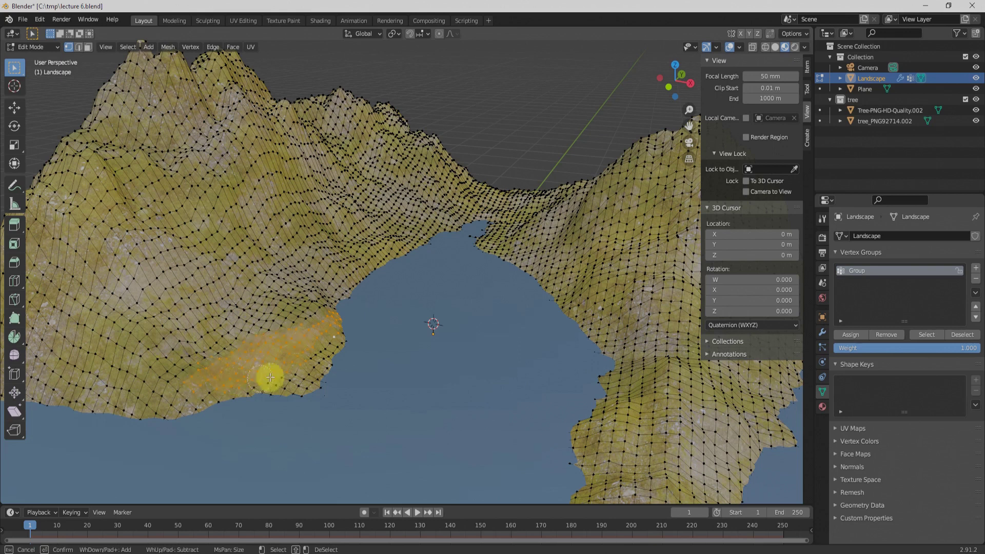
pyautogui.press('Escape')
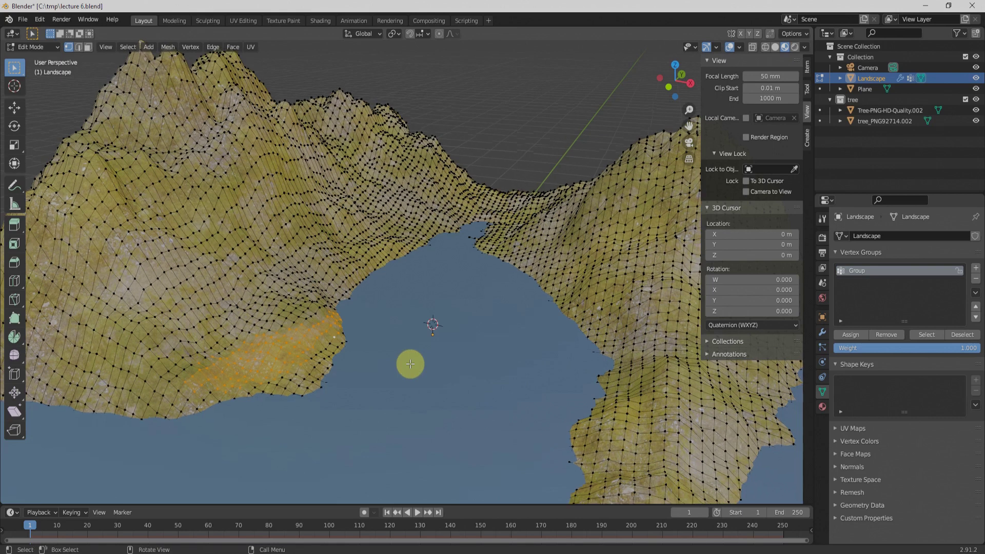
pyautogui.press('KP_0')
pyautogui.keyDown('shift'); pyautogui.moveTo(374, 330); pyautogui.dragTo(426, 301, button='middle'); pyautogui.keyUp('shift')
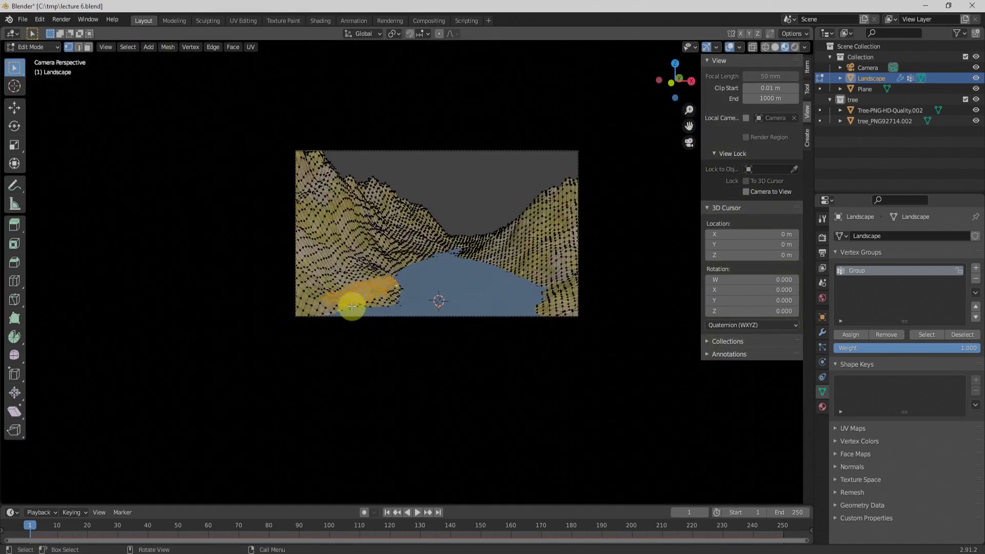
pyautogui.press('c')
pyautogui.moveTo(336, 301)
pyautogui.mouseDown()
pyautogui.moveTo(321, 308)
pyautogui.moveTo(380, 305)
pyautogui.moveTo(393, 290)
pyautogui.mouseUp()
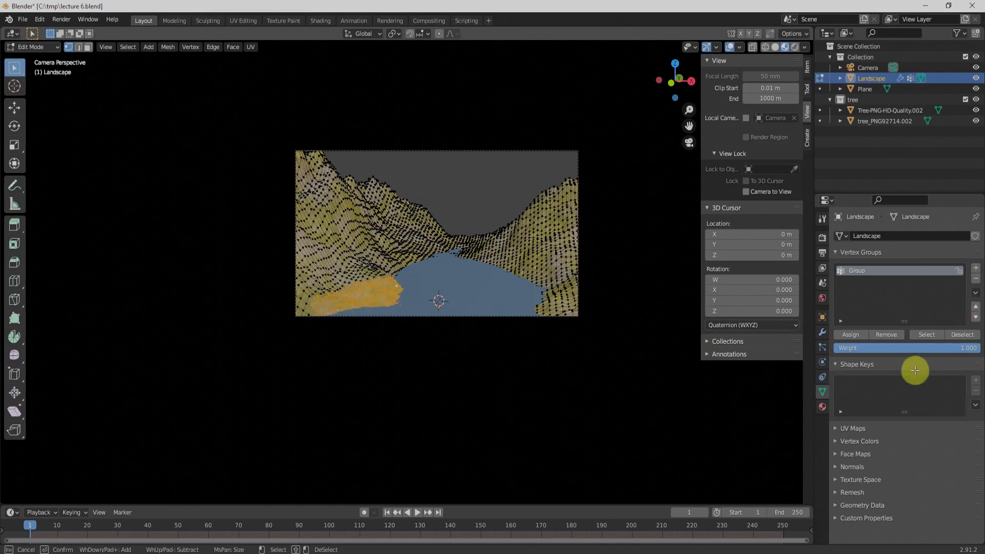
pyautogui.press('Escape')
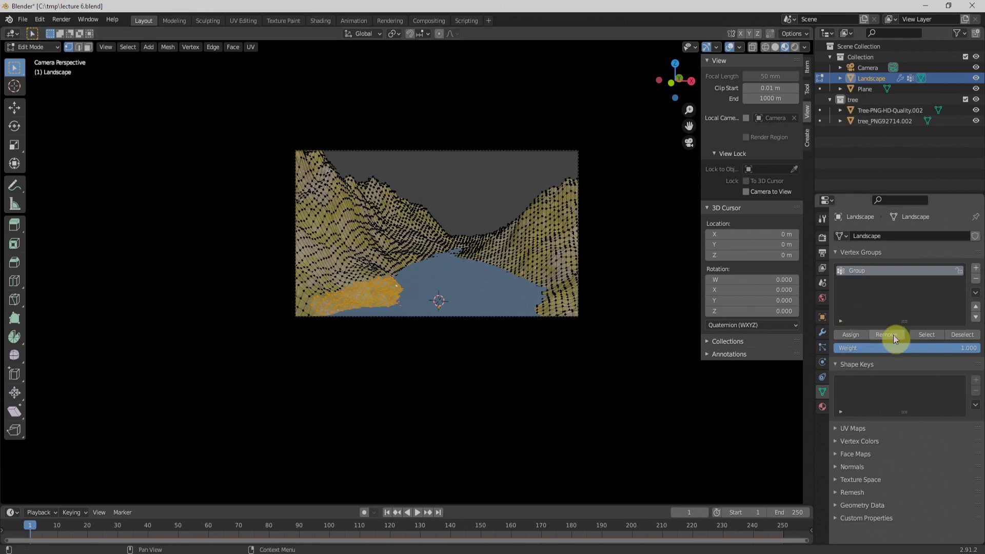
# Step: Reselect the Group vertex group's vertices to check the bare shoreline areas and clear the selection
pyautogui.click(927, 335)
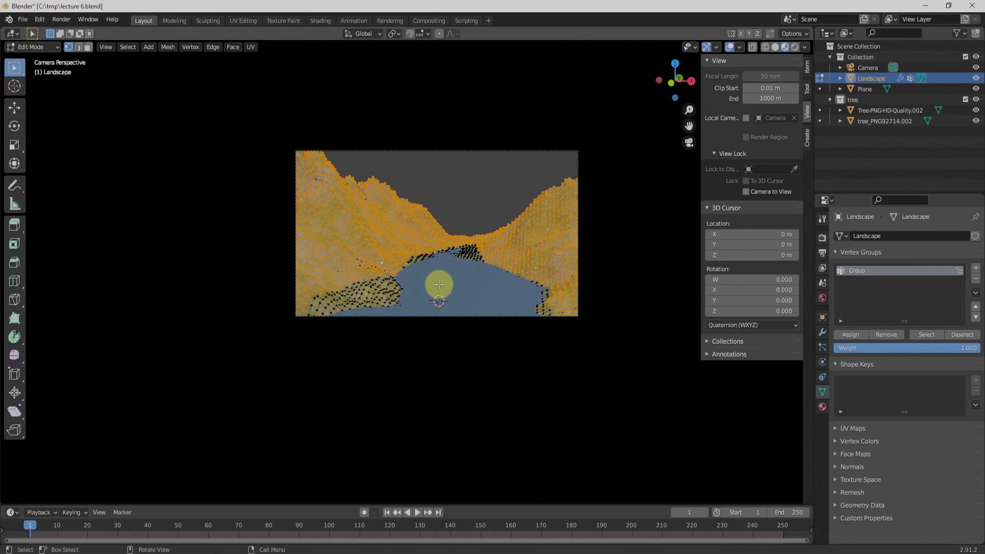
pyautogui.scroll(7, 439, 283)
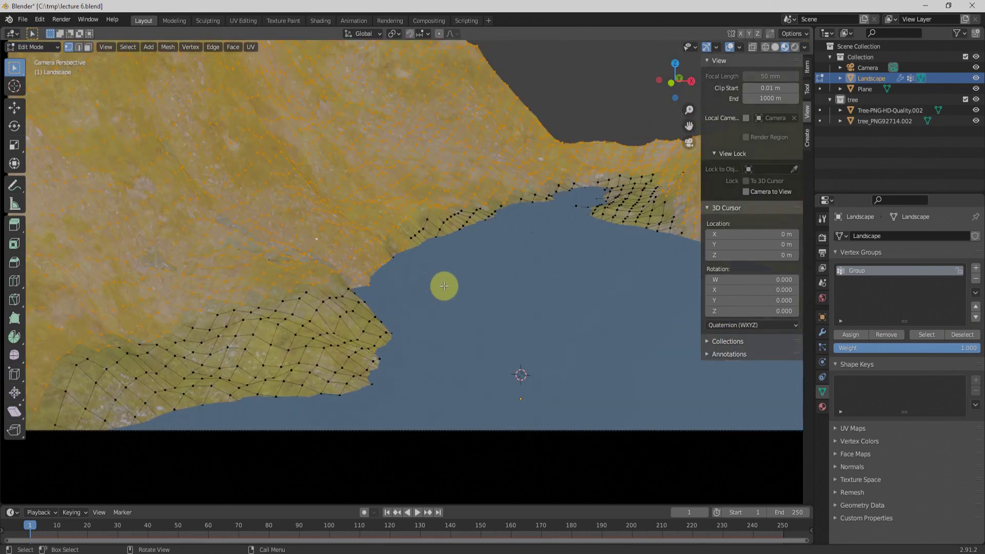
pyautogui.click(376, 273)
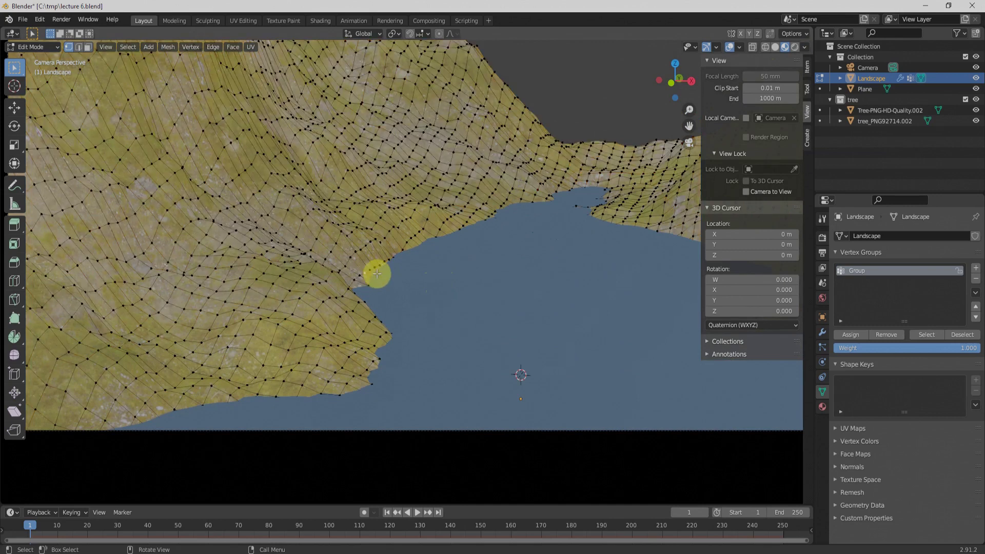
# Step: Circle-select the vertices along the lake's far left and right shorelines, remove them from the Group vertex group, and clear the selection
pyautogui.press('c')
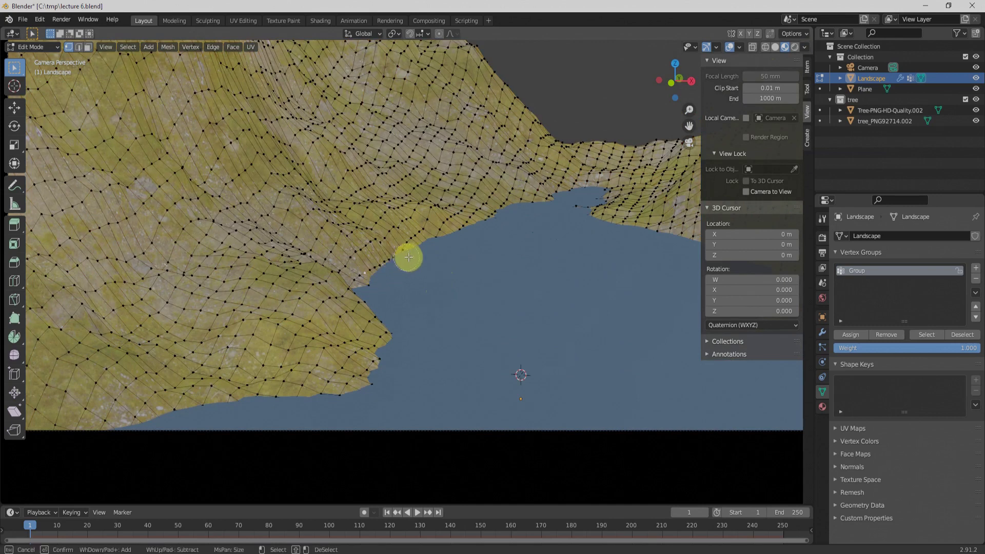
pyautogui.moveTo(438, 245)
pyautogui.mouseDown()
pyautogui.moveTo(358, 279)
pyautogui.moveTo(457, 231)
pyautogui.moveTo(630, 272)
pyautogui.mouseUp()
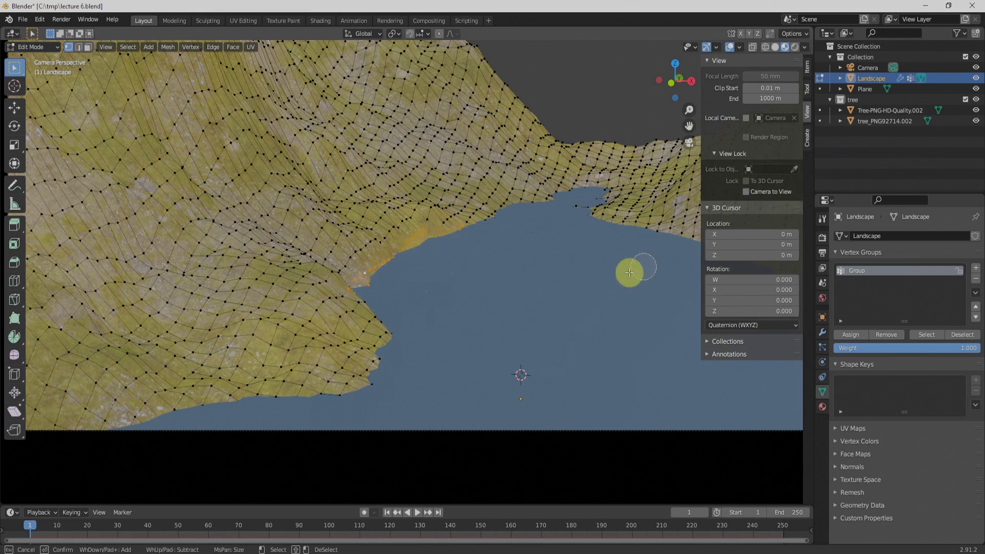
pyautogui.press('Escape')
pyautogui.keyDown('shift'); pyautogui.moveTo(586, 306); pyautogui.dragTo(337, 316, button='middle'); pyautogui.keyUp('shift')
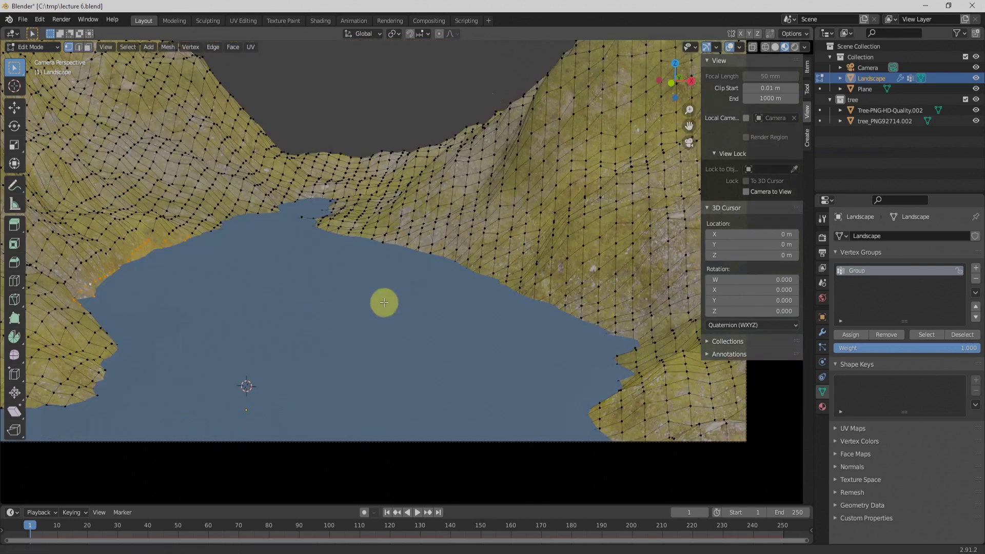
pyautogui.press('c')
pyautogui.moveTo(389, 252)
pyautogui.mouseDown()
pyautogui.moveTo(503, 279)
pyautogui.moveTo(375, 242)
pyautogui.mouseUp()
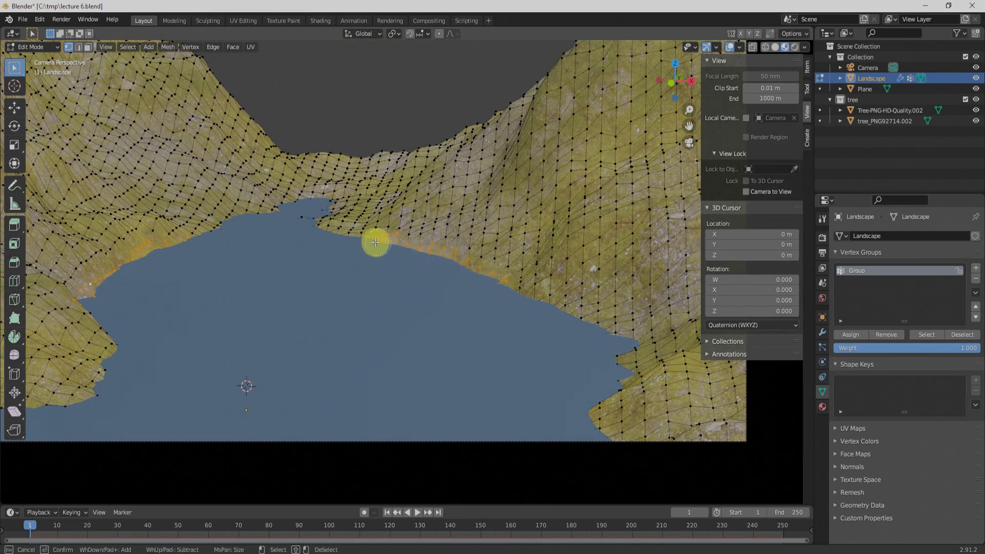
pyautogui.rightClick(393, 329)
pyautogui.click(880, 335)
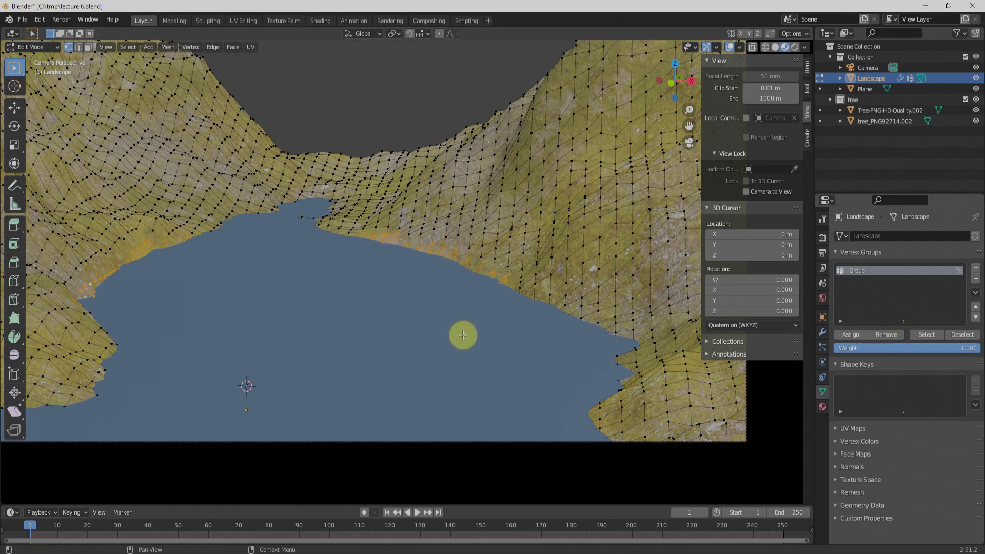
pyautogui.hotkey('alt', 'a')
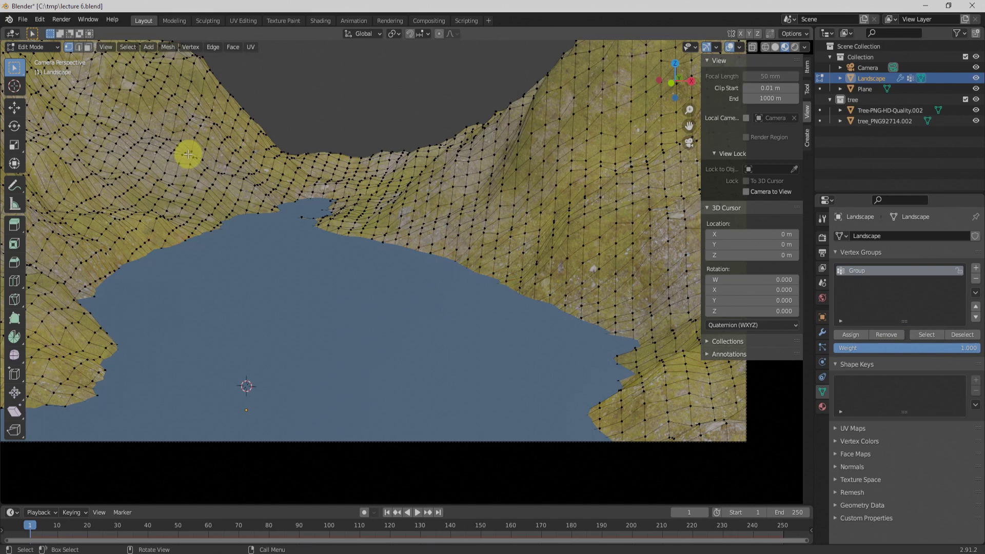
# Step: Select the Group vertex group's vertices to check the cleared shoreline band, and return to Object Mode
pyautogui.click(924, 335)
pyautogui.scroll(-3, 447, 247)
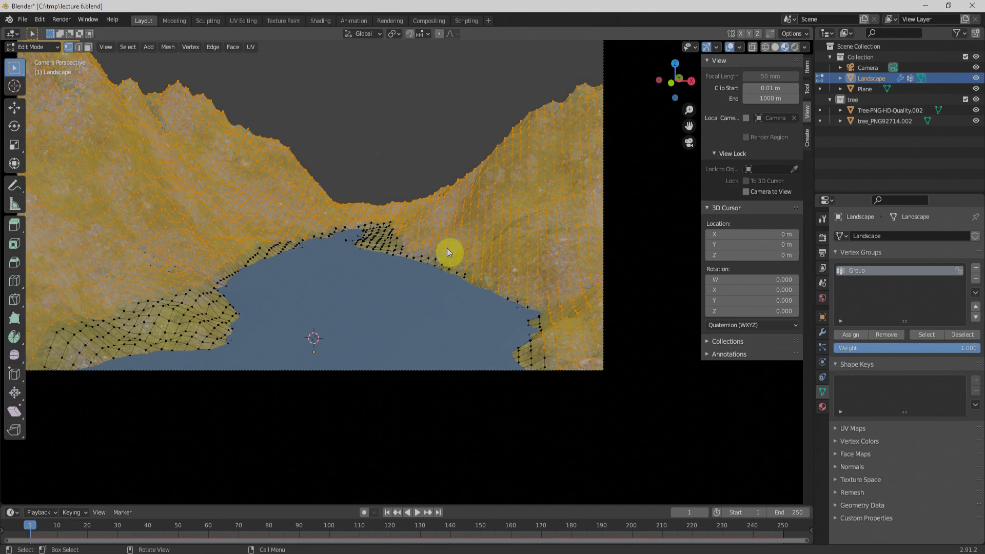
pyautogui.press('Tab')
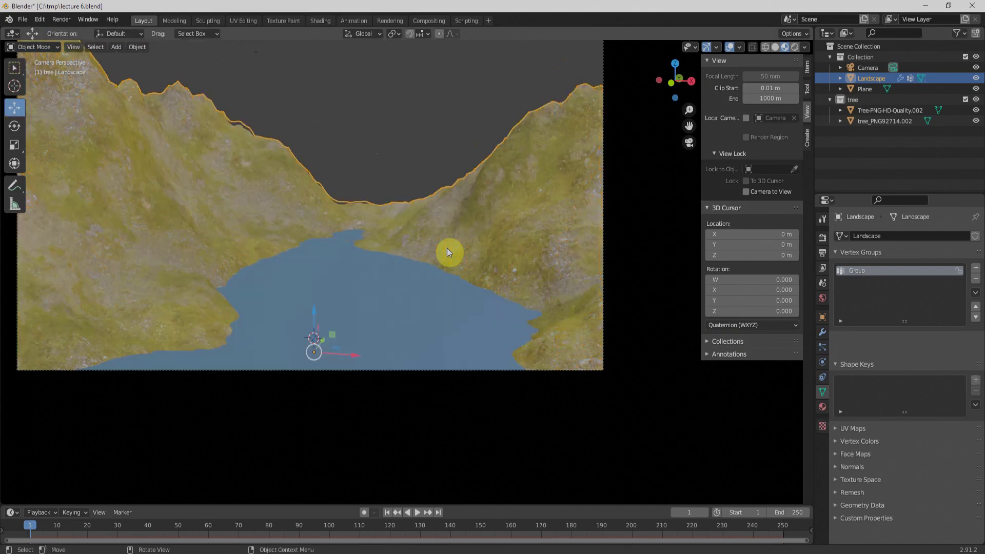
# Step: Select the water plane, return to the camera view, and bring up its material nodes in the Shading workspace
pyautogui.scroll(-3, 468, 241)
pyautogui.moveTo(473, 272); pyautogui.dragTo(500, 324, button='middle')
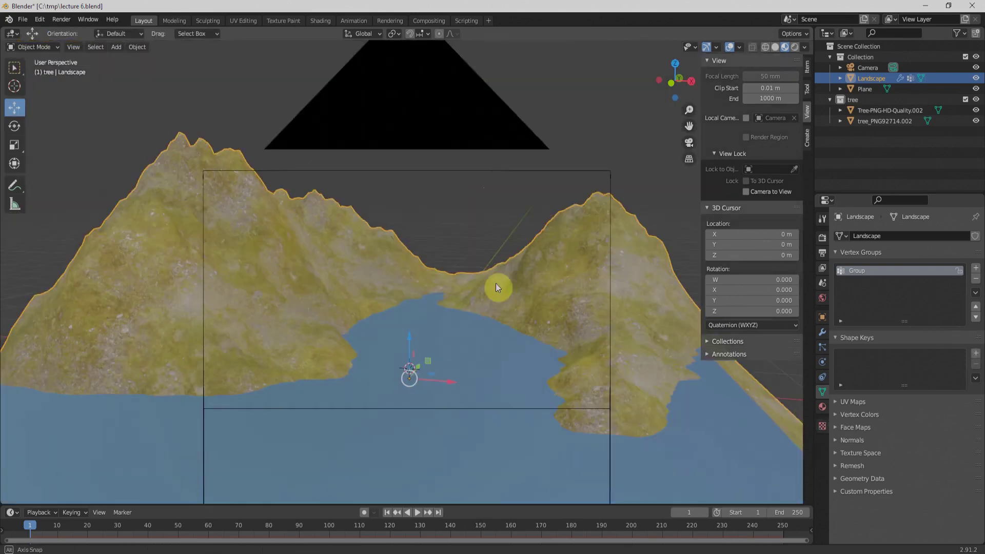
pyautogui.click(500, 324)
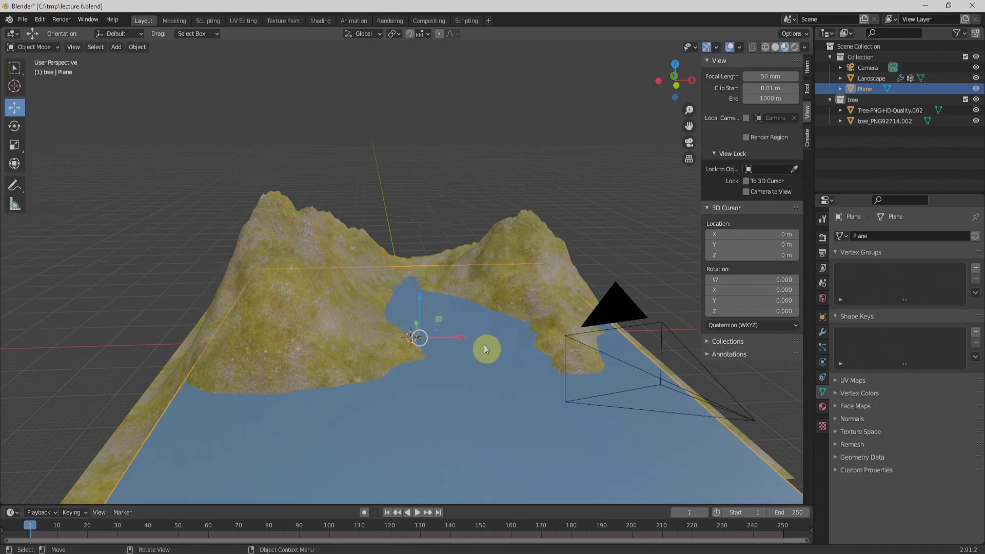
pyautogui.press('KP_0')
pyautogui.scroll(4, 460, 326)
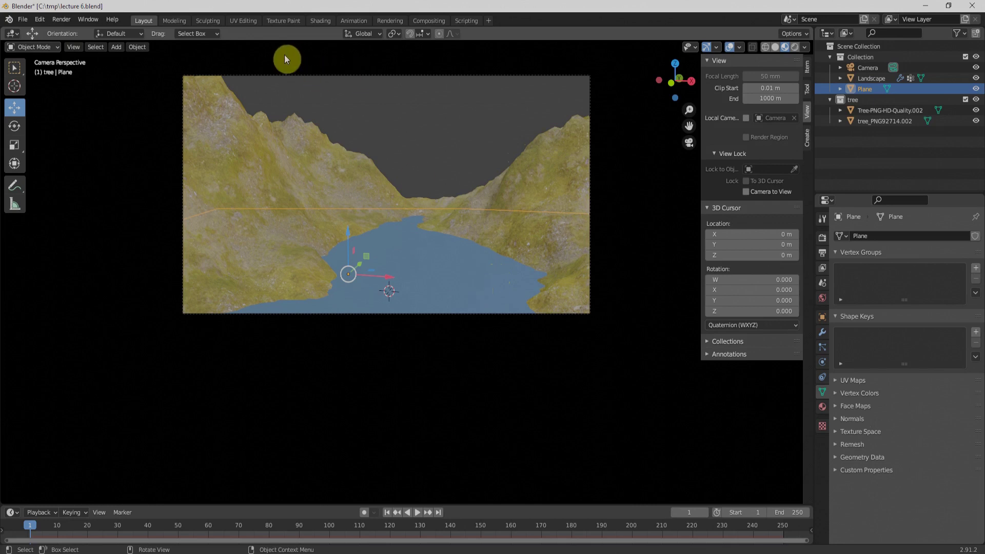
pyautogui.click(320, 20)
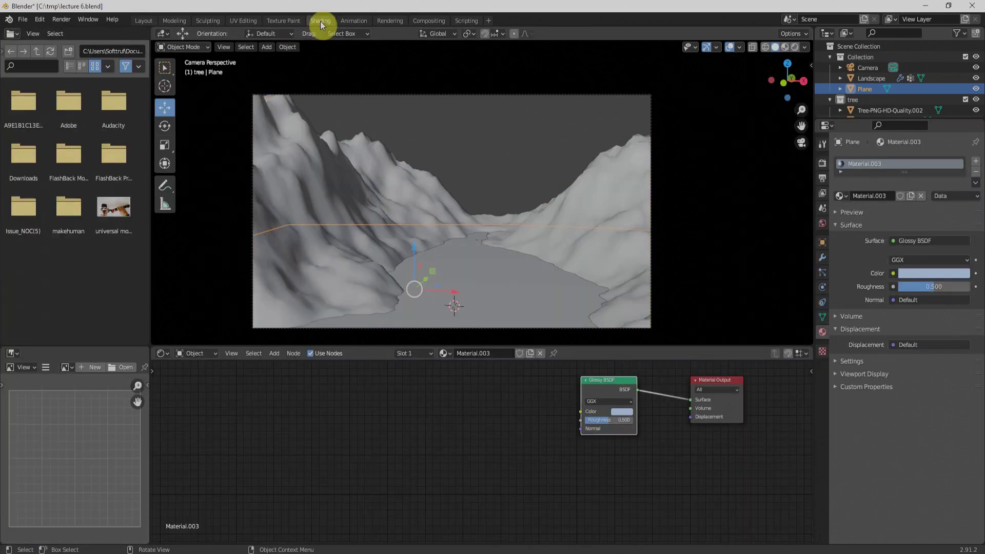
# Step: Replace the water material's Glossy BSDF with a Principled BSDF connected to the Material Output's Surface
pyautogui.moveTo(667, 407); pyautogui.dragTo(666, 425, button='middle')
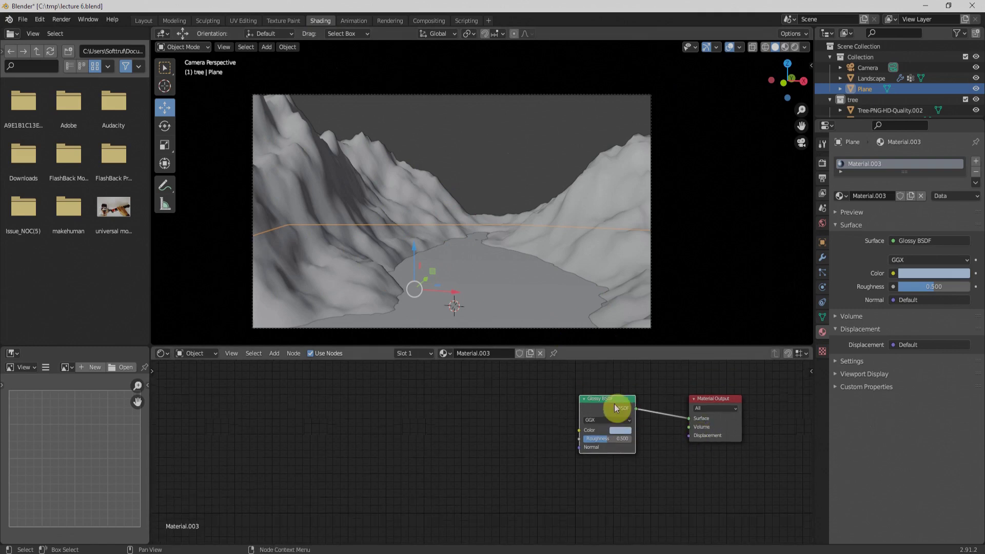
pyautogui.press('x')
pyautogui.hotkey('shift', 'a')
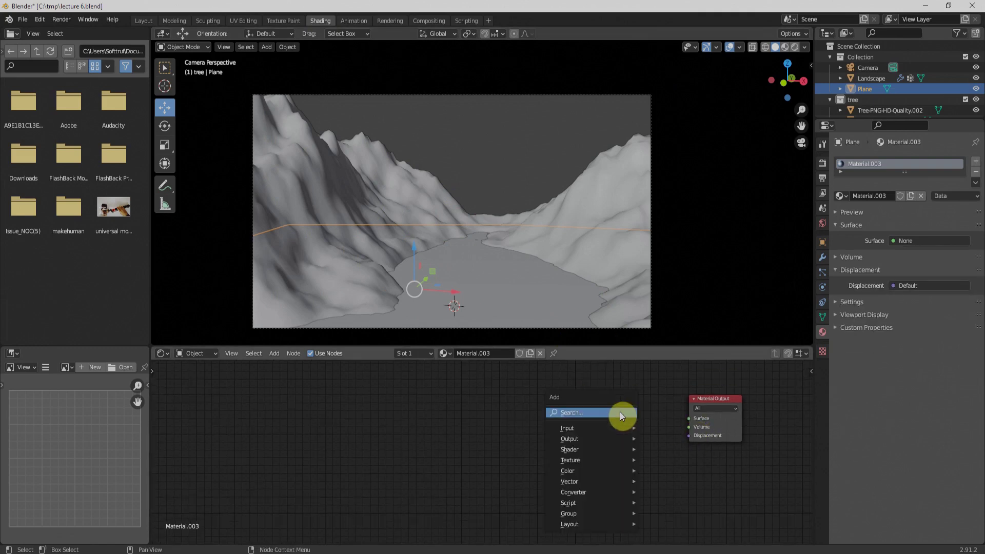
pyautogui.moveTo(603, 451)
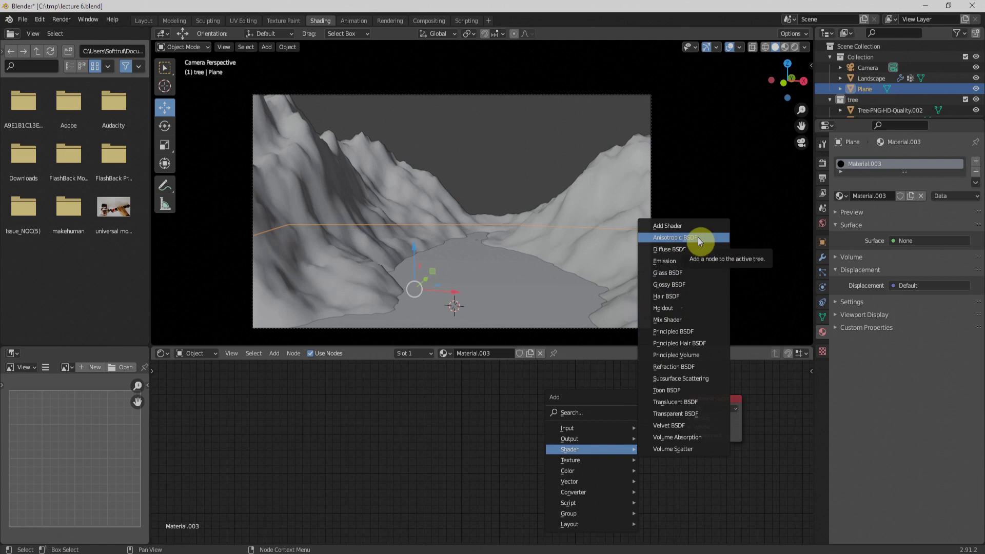
pyautogui.click(713, 332)
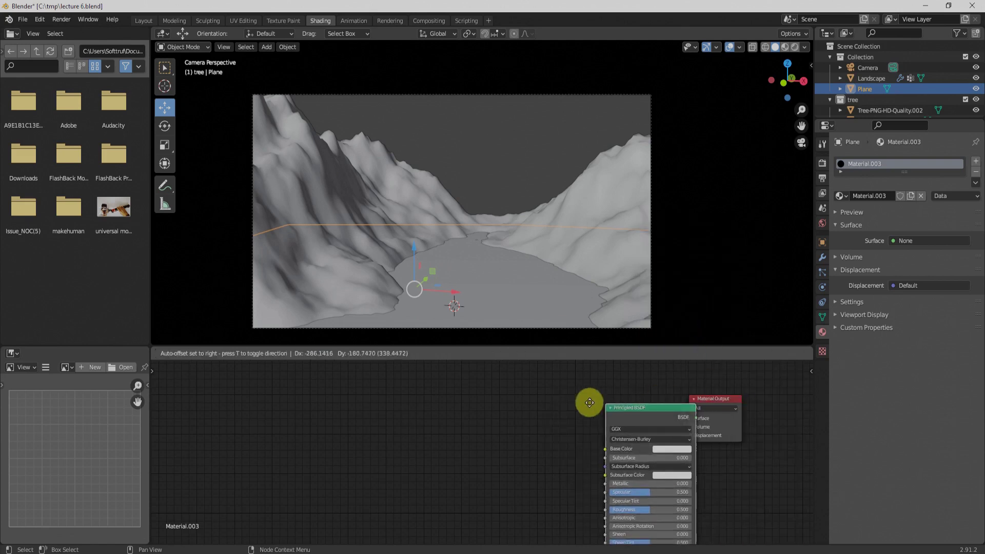
pyautogui.moveTo(637, 411); pyautogui.dragTo(687, 419)
pyautogui.moveTo(751, 445); pyautogui.dragTo(775, 379, button='middle')
pyautogui.moveTo(706, 438); pyautogui.dragTo(744, 463, button='middle')
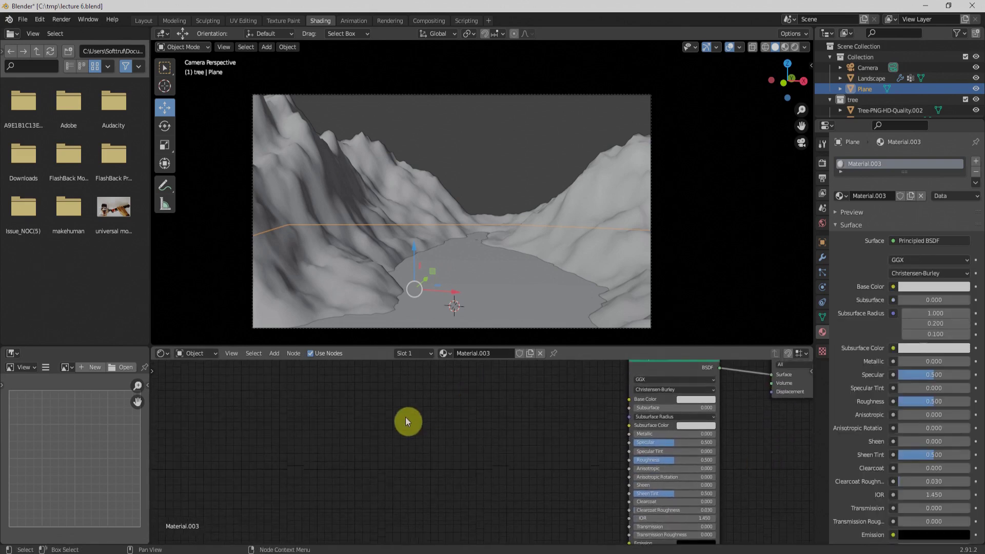
# Step: Add a Musgrave Texture node in front of the Principled BSDF in the water material
pyautogui.hotkey('shift', 'a')
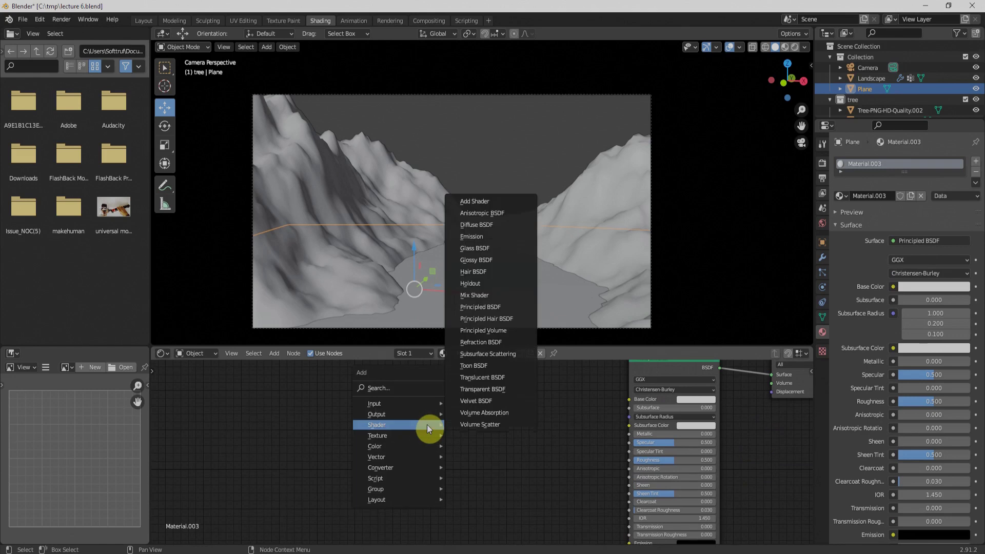
pyautogui.moveTo(410, 444)
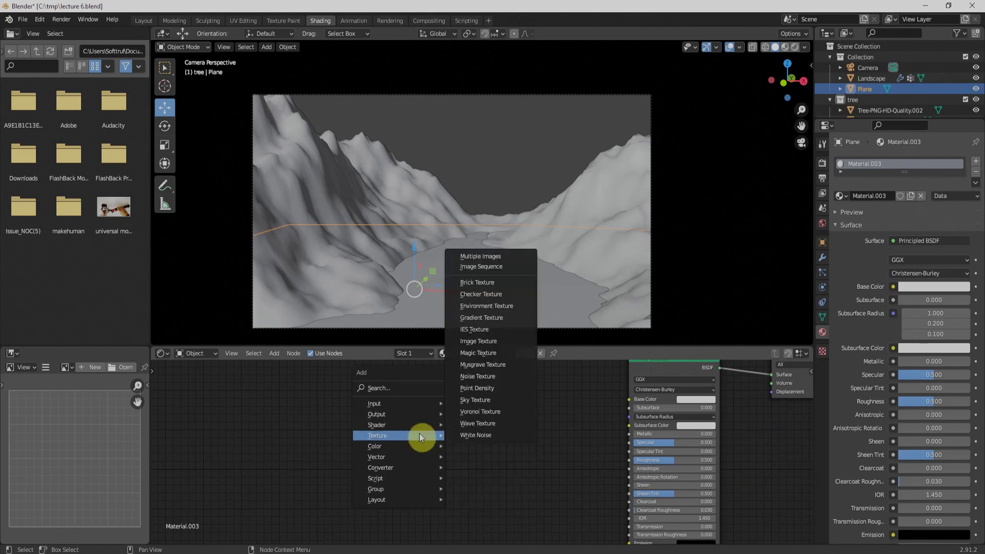
pyautogui.click(496, 364)
pyautogui.click(450, 425)
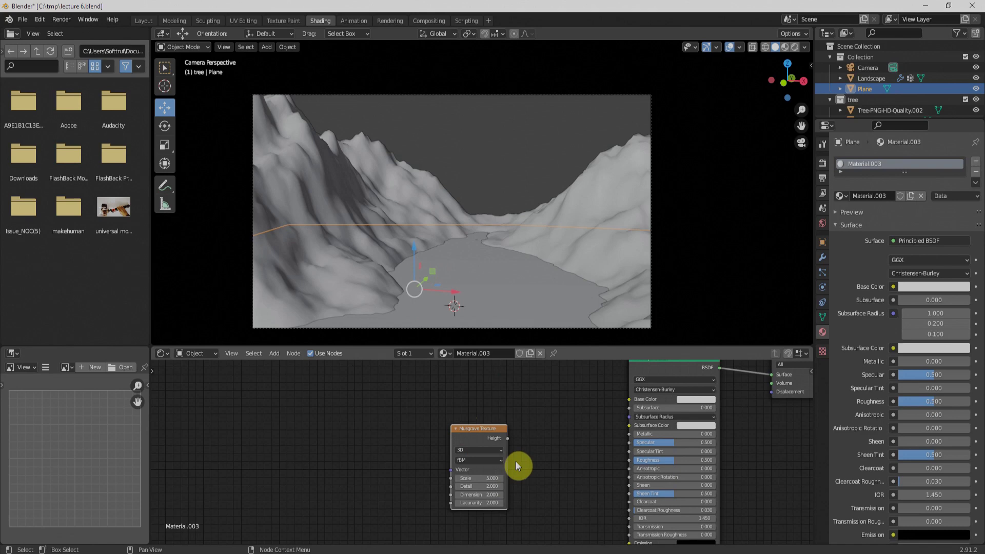
# Step: Add a Bump node, feed the Musgrave height into its Height, and connect its Normal output to the Principled BSDF's Normal
pyautogui.scroll(2, 535, 453)
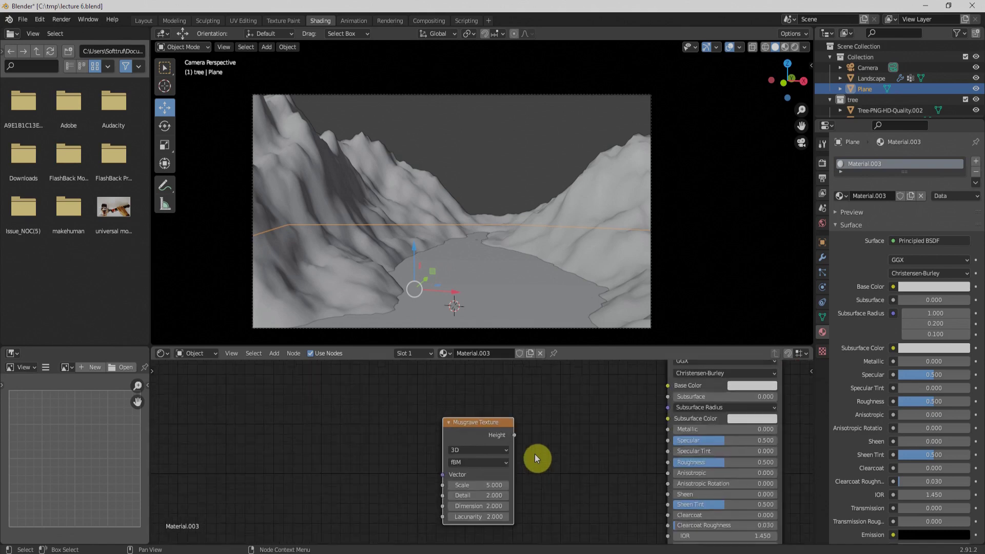
pyautogui.hotkey('shift', 'a')
pyautogui.click(514, 403)
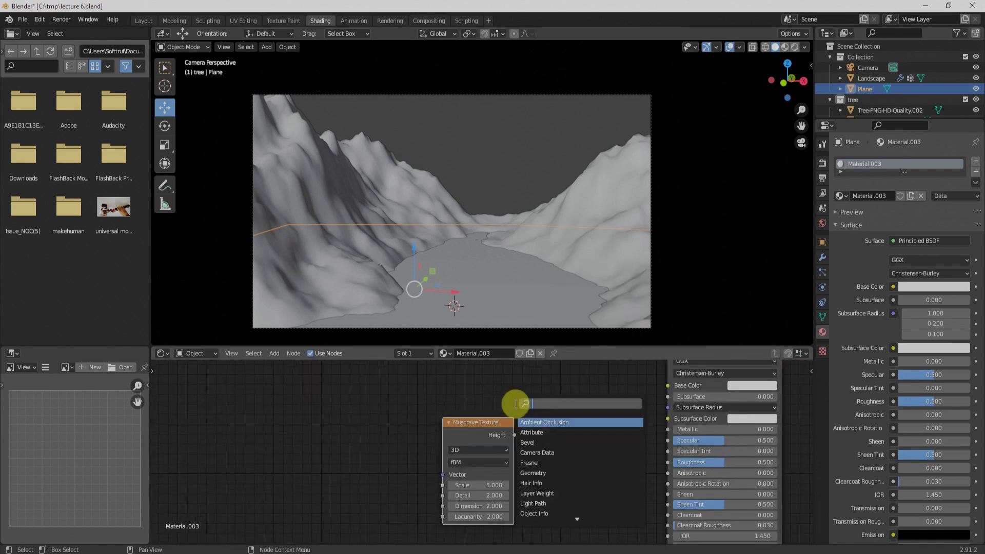
pyautogui.write('bump')
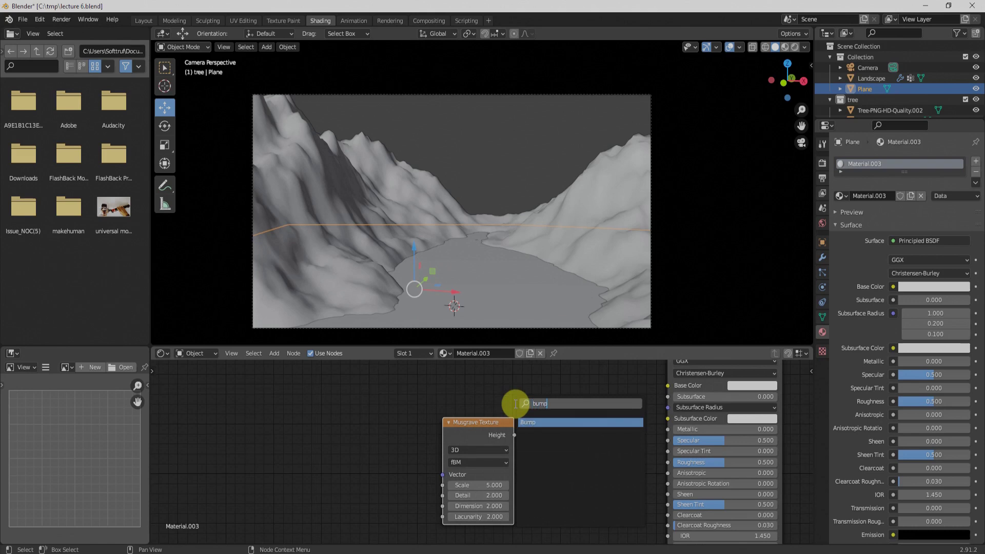
pyautogui.click(522, 422)
pyautogui.click(574, 440)
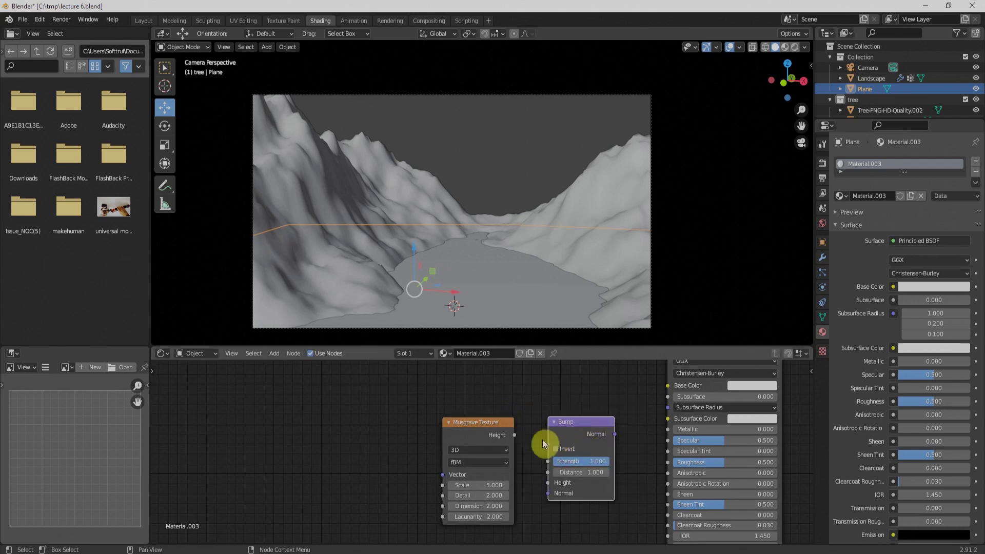
pyautogui.moveTo(515, 435); pyautogui.dragTo(545, 481)
pyautogui.moveTo(646, 479); pyautogui.dragTo(576, 438, button='middle')
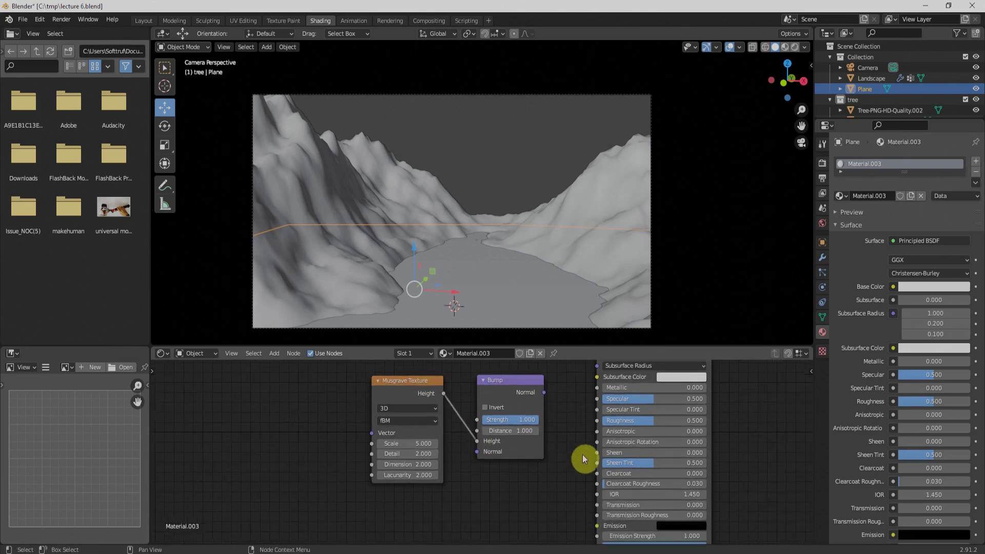
pyautogui.scroll(-3, 588, 470)
pyautogui.moveTo(528, 408); pyautogui.dragTo(563, 529)
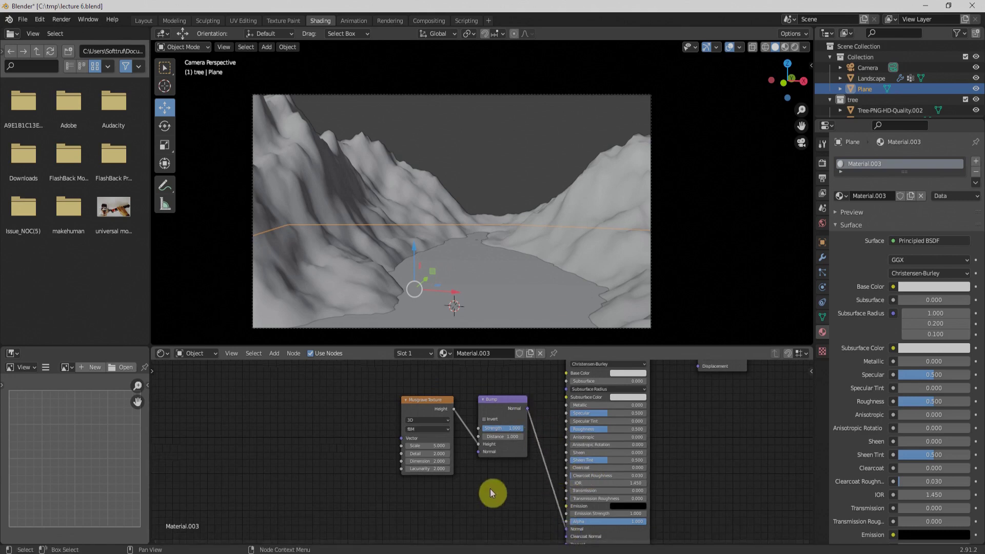
pyautogui.moveTo(490, 493); pyautogui.dragTo(525, 507, button='middle')
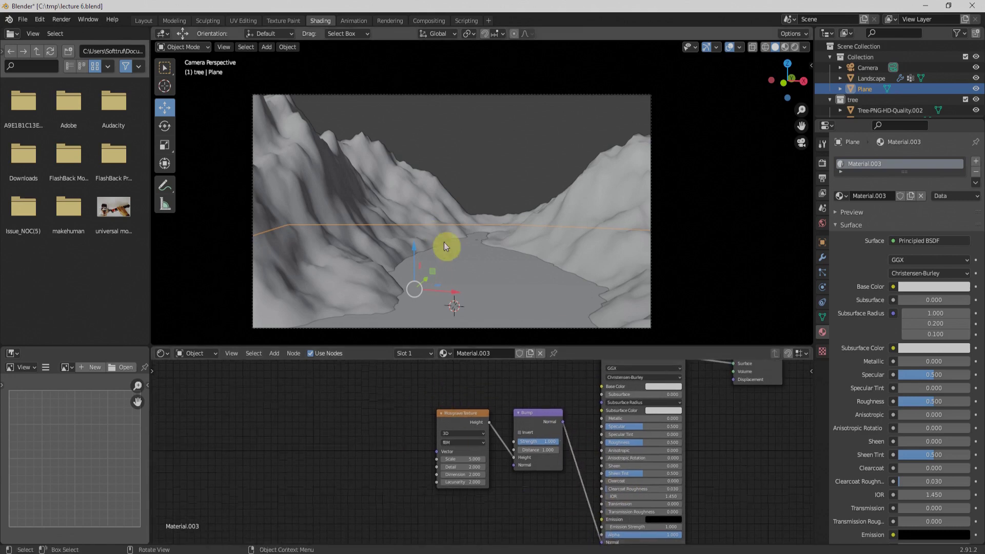
# Step: Preview the scene in Rendered shading and add connected Texture Coordinate and Mapping nodes to the Musgrave Texture's Vector input
pyautogui.press('z')
pyautogui.click(451, 180)
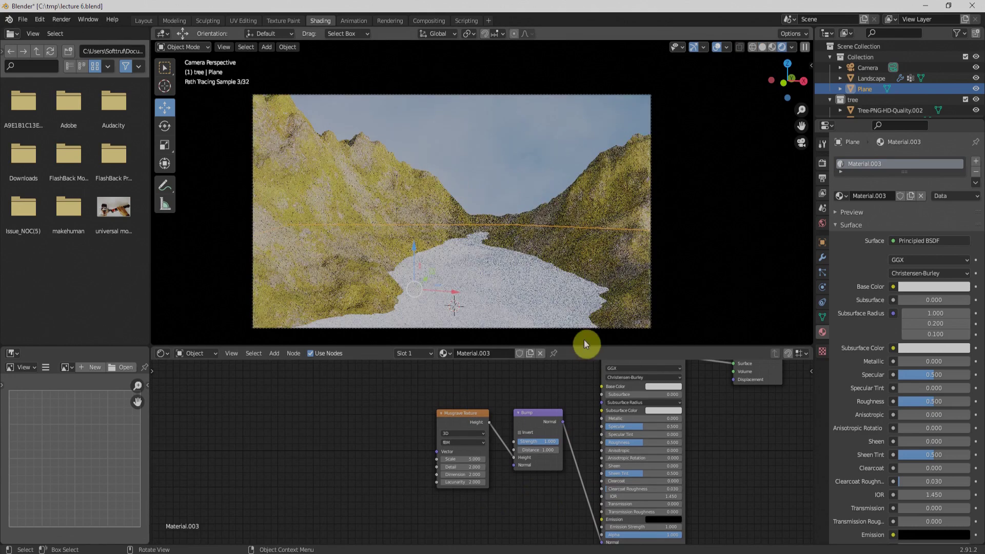
pyautogui.moveTo(617, 374); pyautogui.dragTo(619, 536, button='middle')
pyautogui.scroll(2, 509, 439)
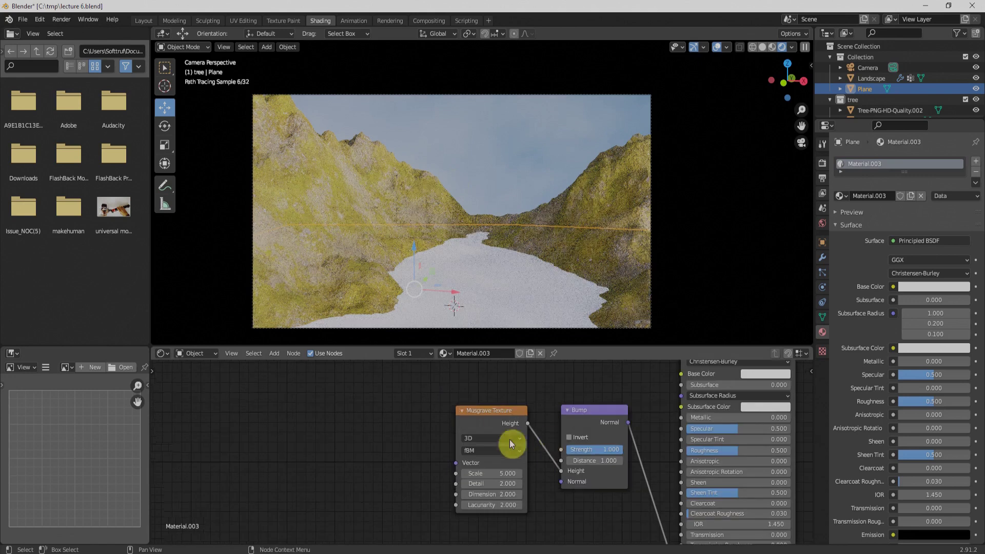
pyautogui.click(486, 411)
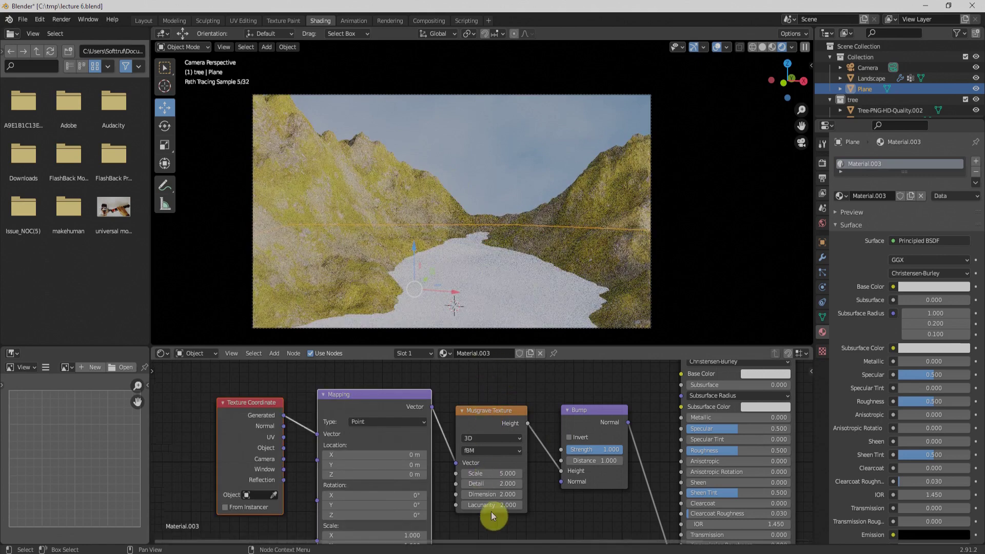
# Step: Set the water's Principled BSDF base color to light cyan and its roughness to 0.141
pyautogui.click(755, 374)
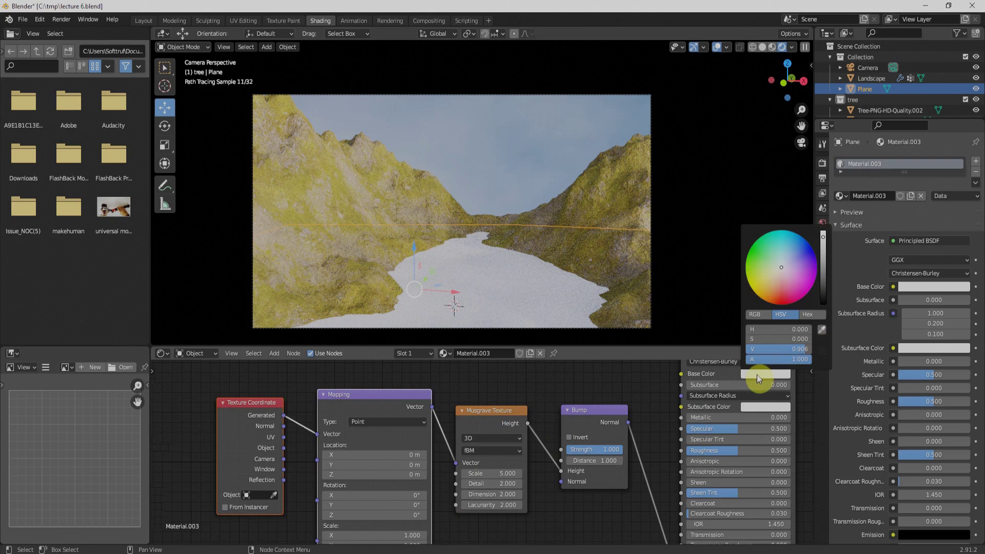
pyautogui.click(782, 250)
pyautogui.moveTo(734, 452); pyautogui.dragTo(700, 451)
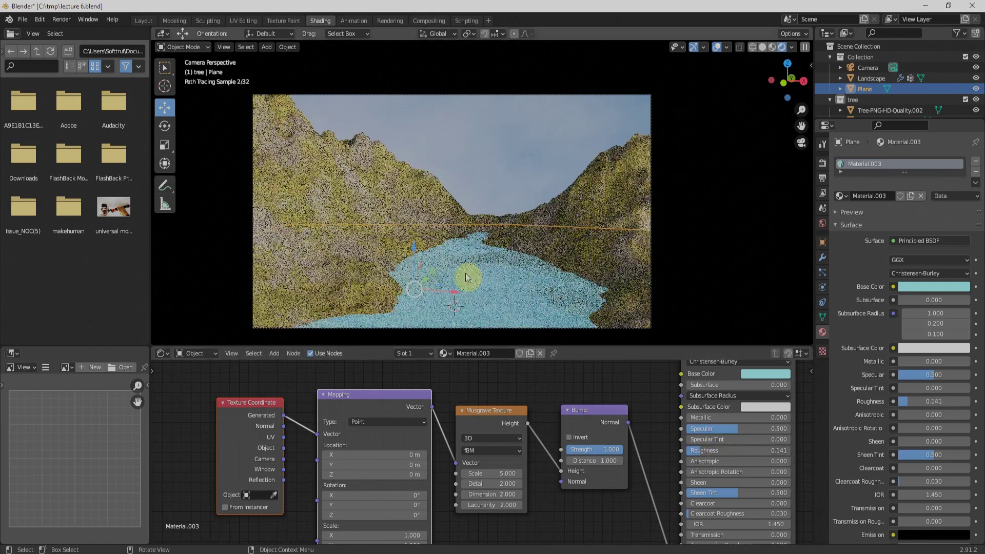
# Step: Set the Musgrave Texture's lacunarity to 0 and deepen the water's base color to a saturated turquoise
pyautogui.moveTo(477, 505); pyautogui.dragTo(429, 506)
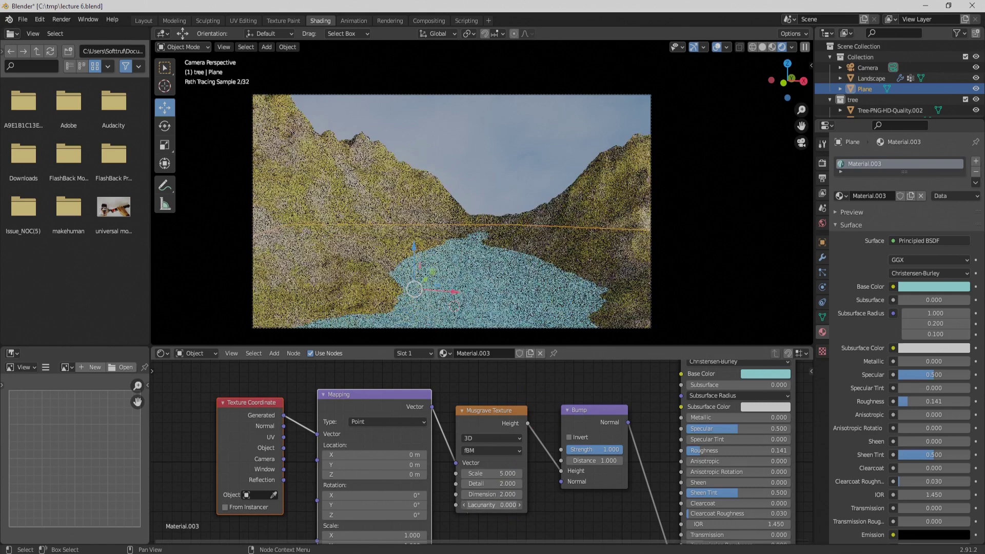
pyautogui.click(765, 374)
pyautogui.moveTo(785, 247); pyautogui.dragTo(790, 237)
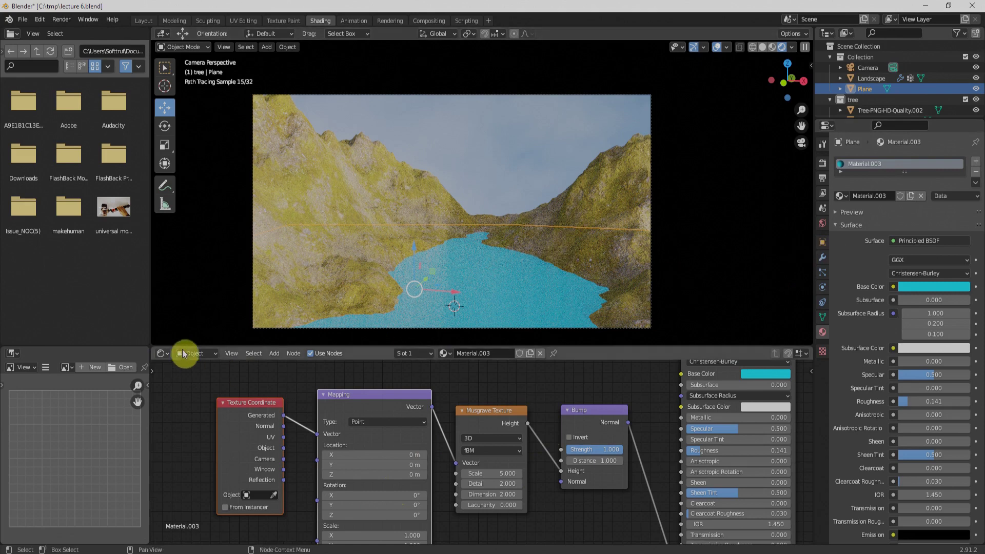
# Step: Show the World shader nodes and set the environment Mapping node's Y rotation to 24.8°
pyautogui.click(200, 352)
pyautogui.click(200, 378)
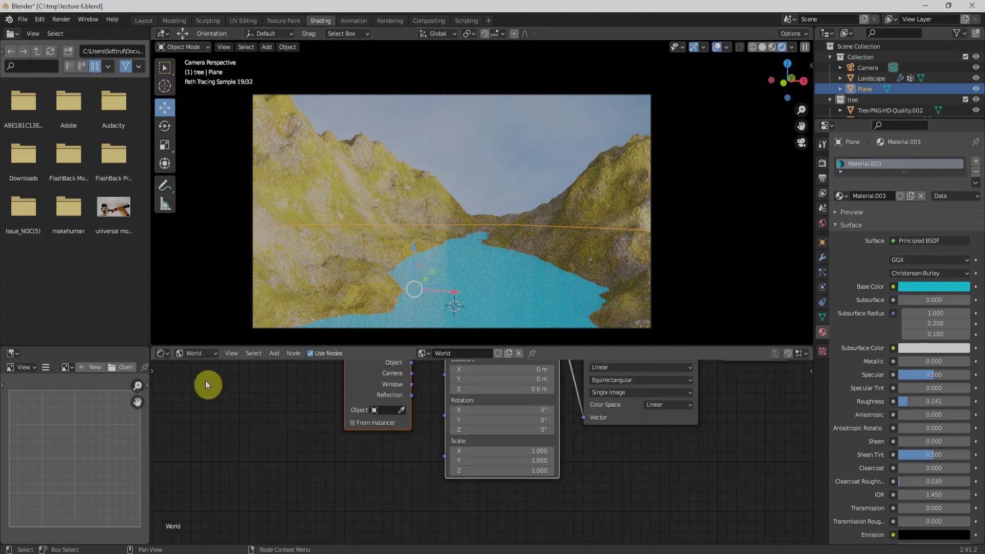
pyautogui.moveTo(643, 465); pyautogui.dragTo(653, 516, button='middle')
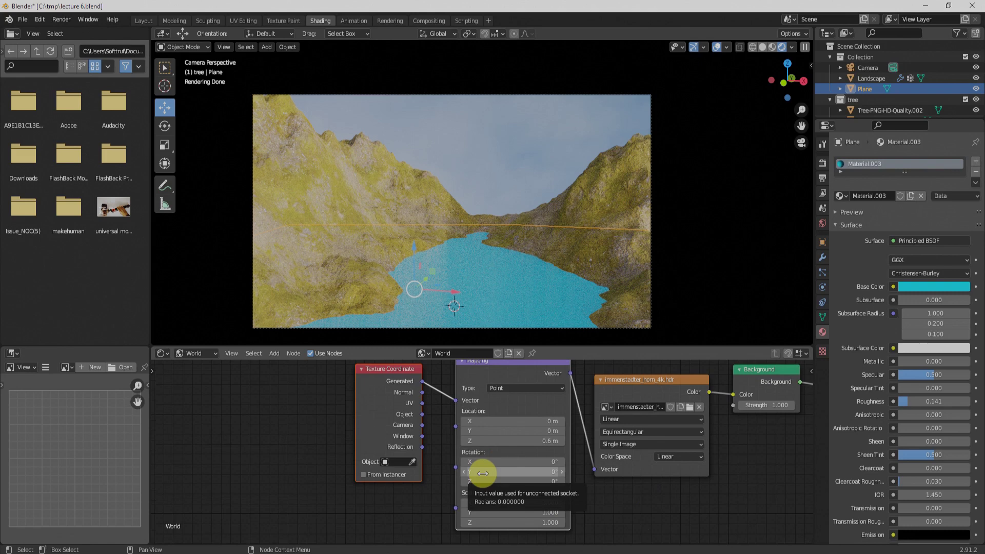
pyautogui.moveTo(477, 472); pyautogui.dragTo(554, 472)
pyautogui.press('Escape')
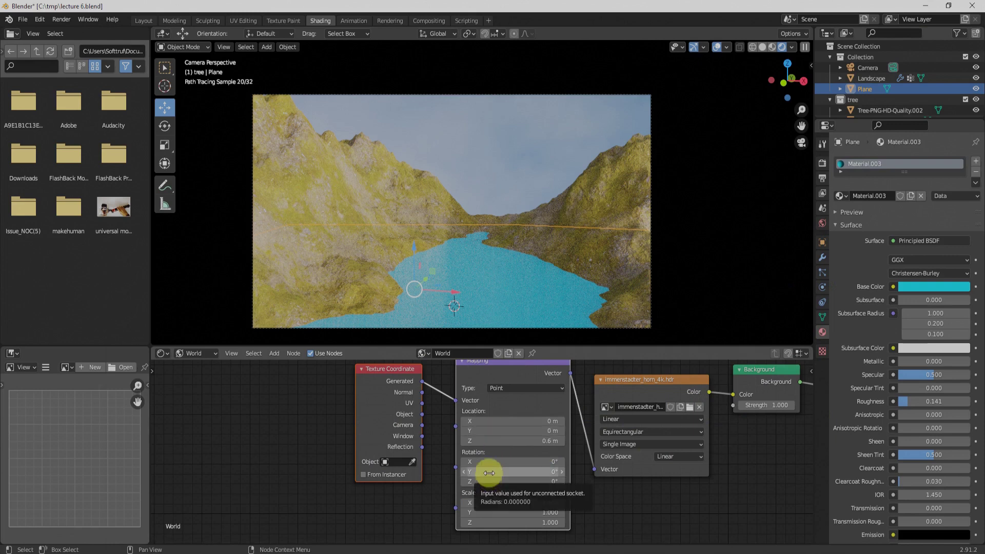
pyautogui.moveTo(488, 476); pyautogui.dragTo(526, 472)
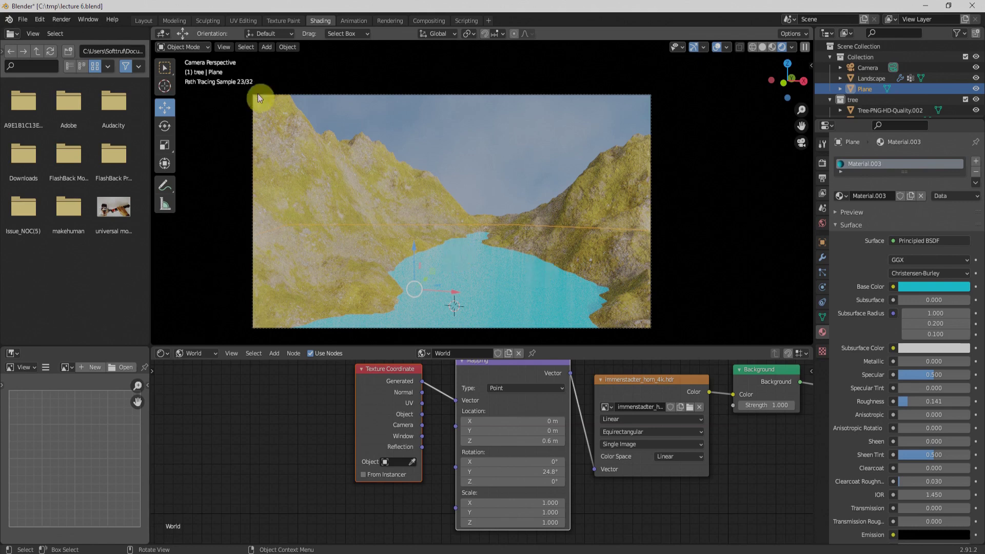
pyautogui.click(68, 20)
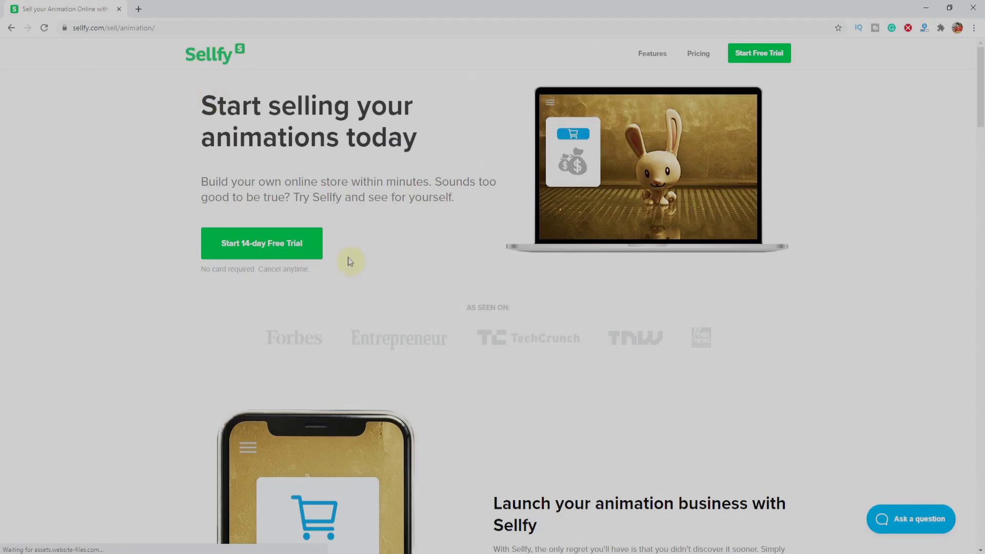
# Step: In the web browser, look through Sellfy's animation-selling page, covering its marketing tools, store features and instructions for starting to sell
pyautogui.scroll(-7, 445, 269)
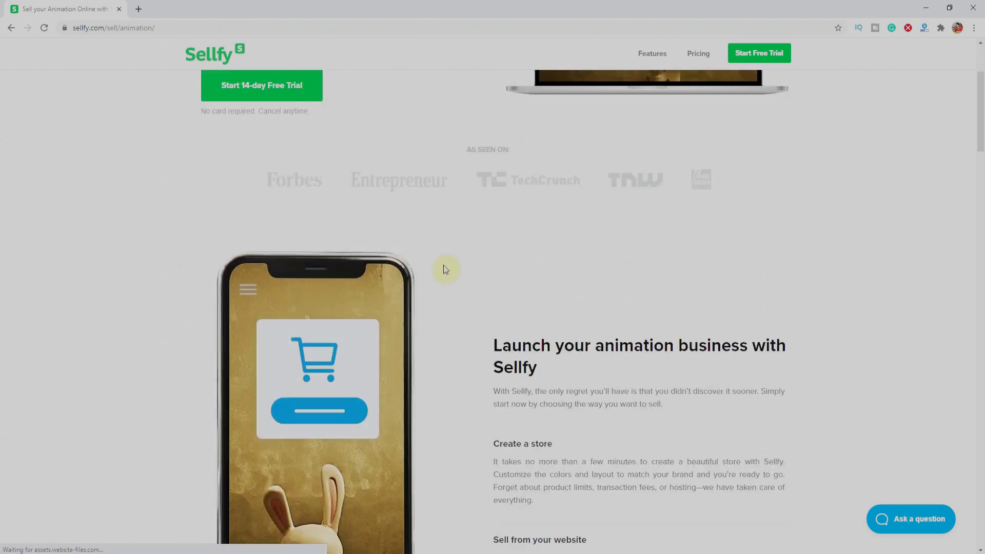
pyautogui.scroll(-9, 446, 268)
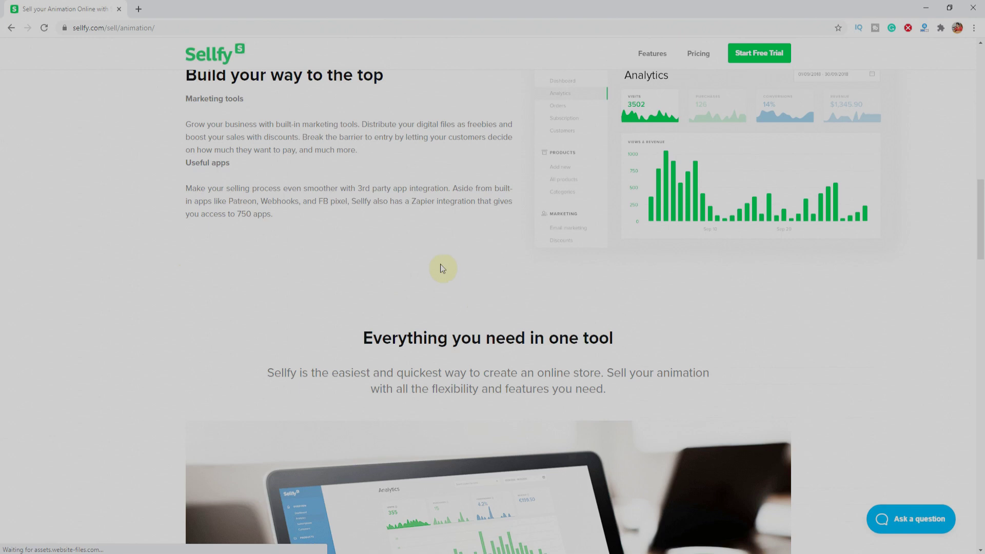
pyautogui.scroll(-12, 440, 264)
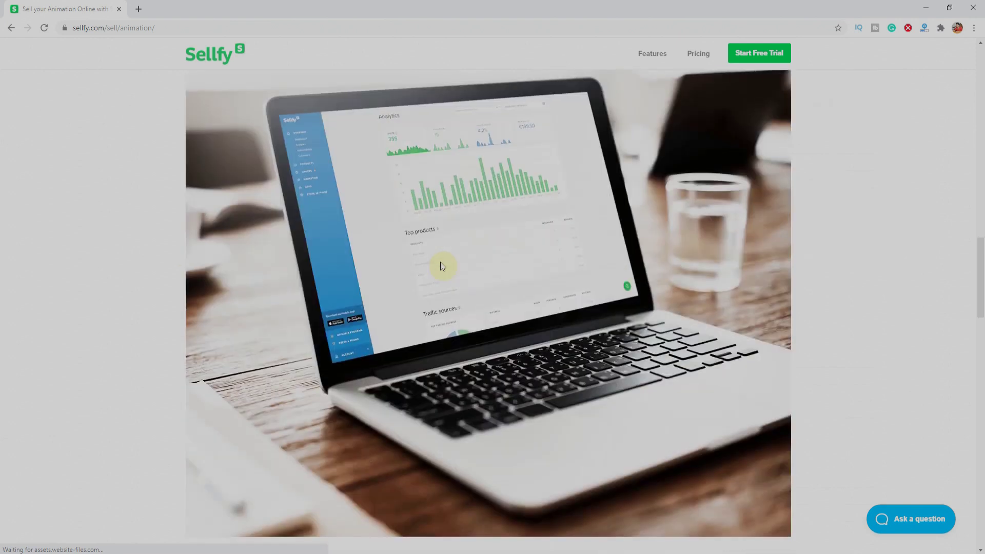
pyautogui.scroll(-4, 440, 266)
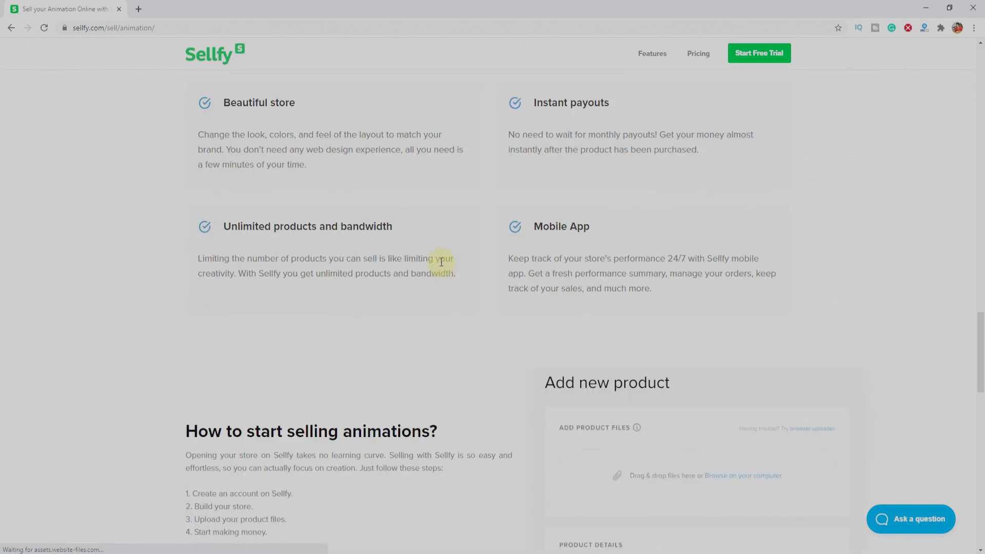
pyautogui.scroll(-3, 441, 263)
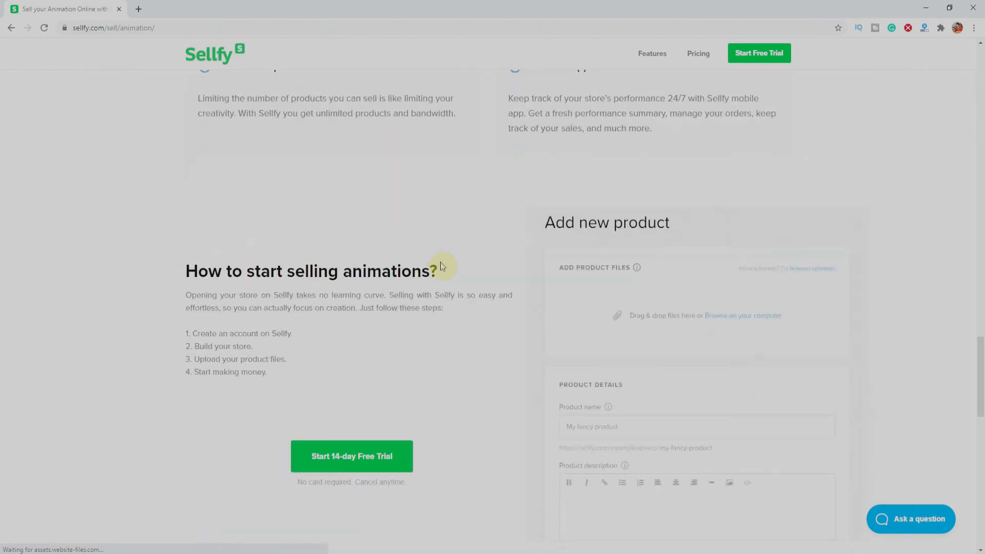